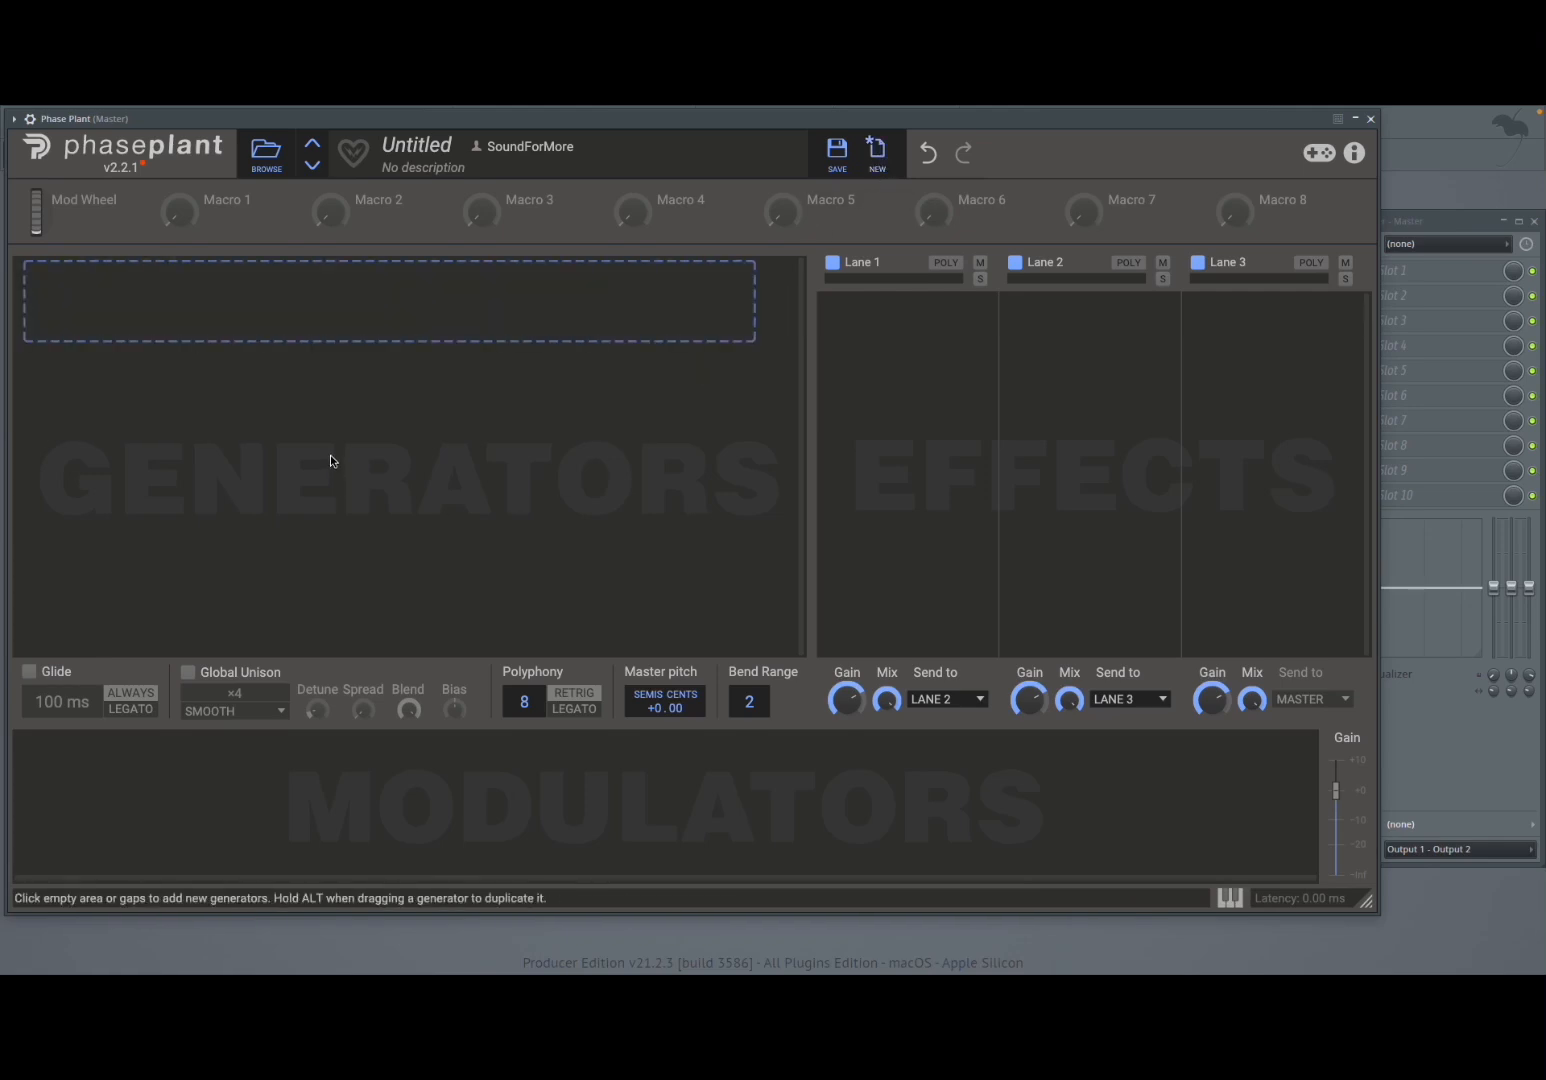
- Add a Granular generator to the empty generators area
left_click(275, 318)
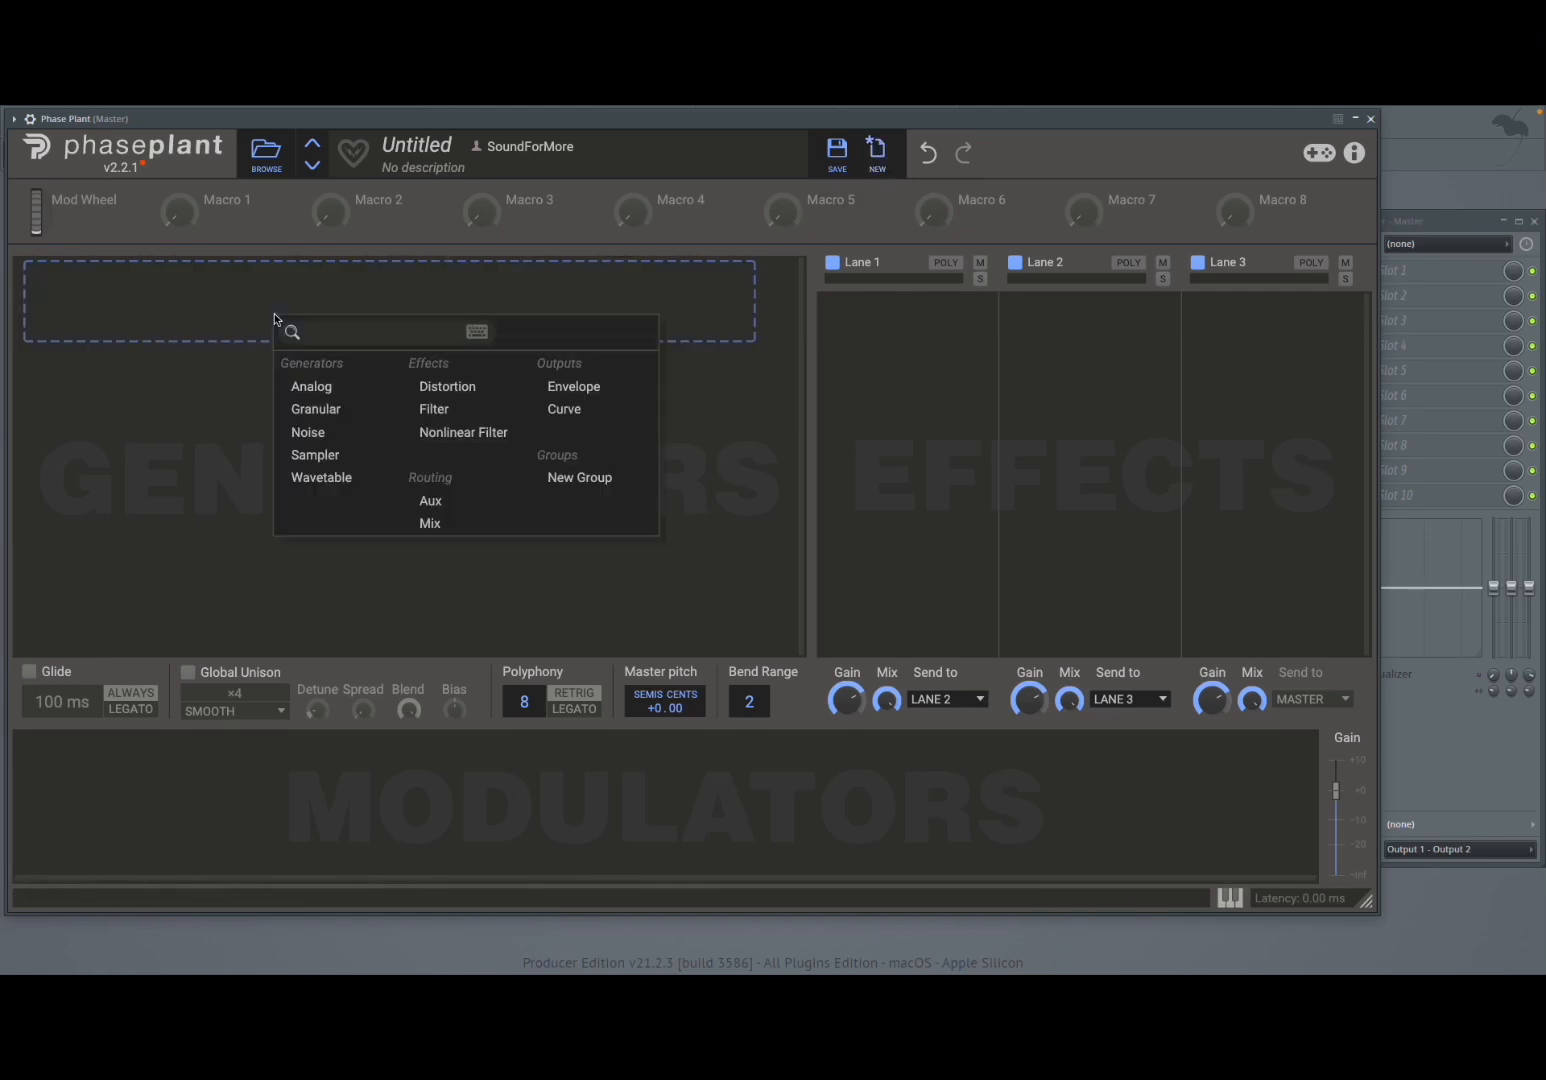
left_click(333, 410)
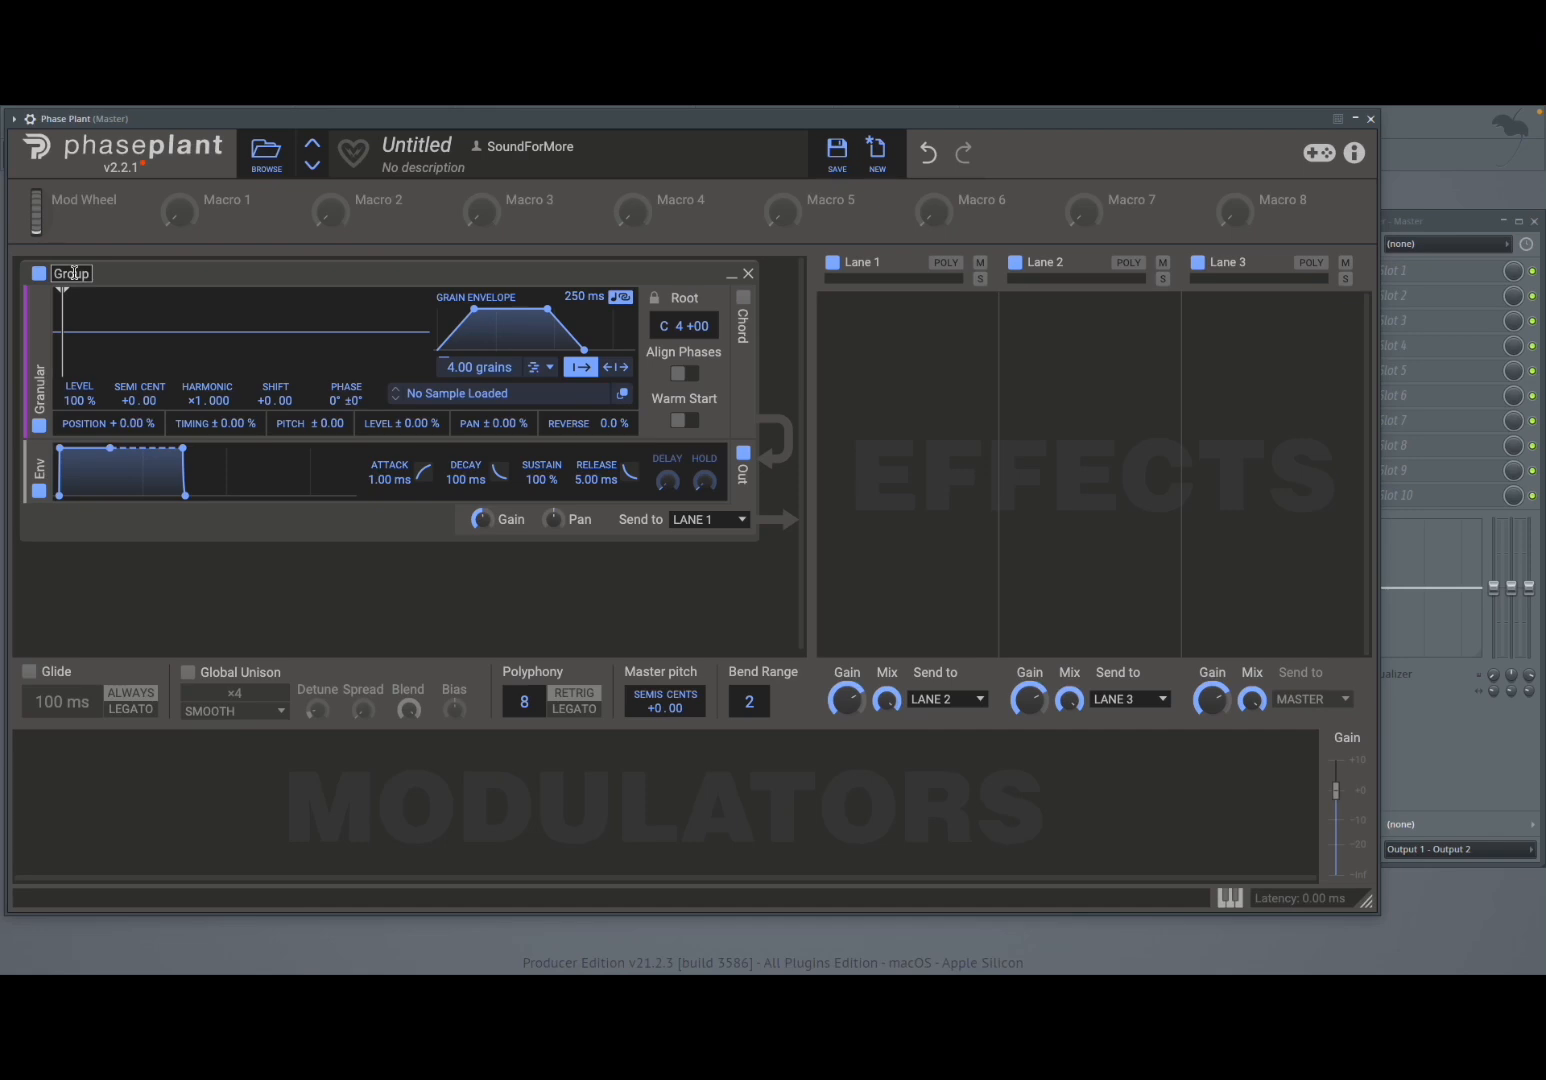
- Toggle the granular generator and its envelope output off and back on
left_click(40, 427)
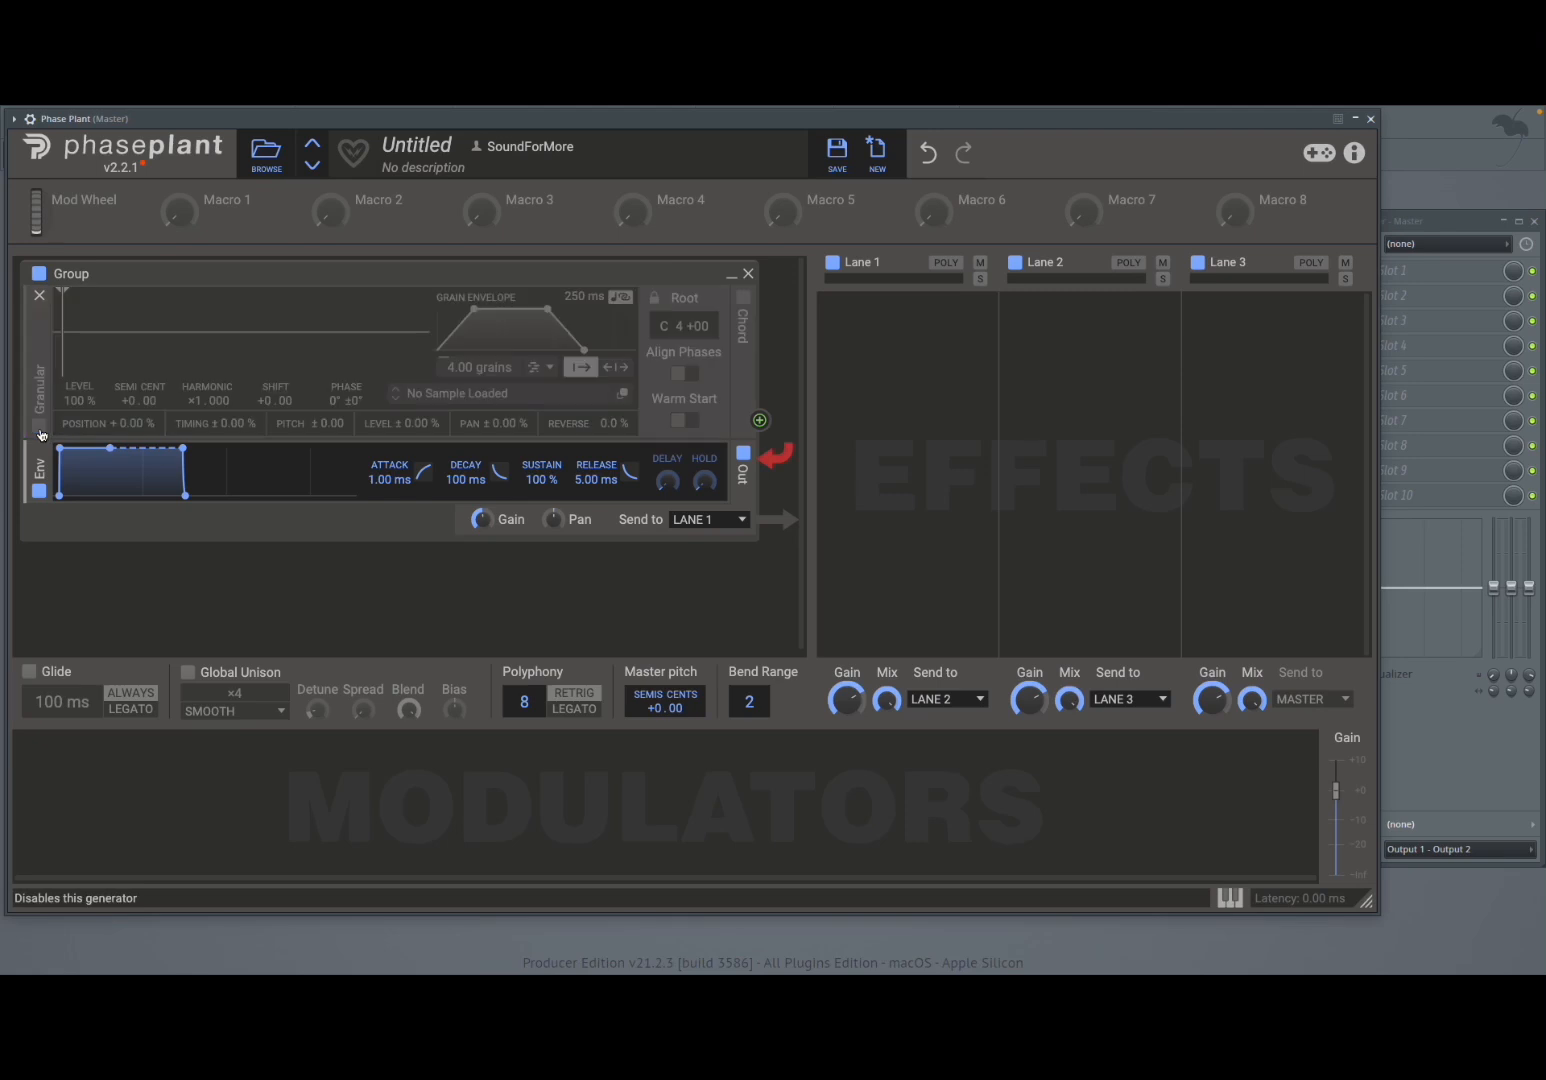
left_click(40, 427)
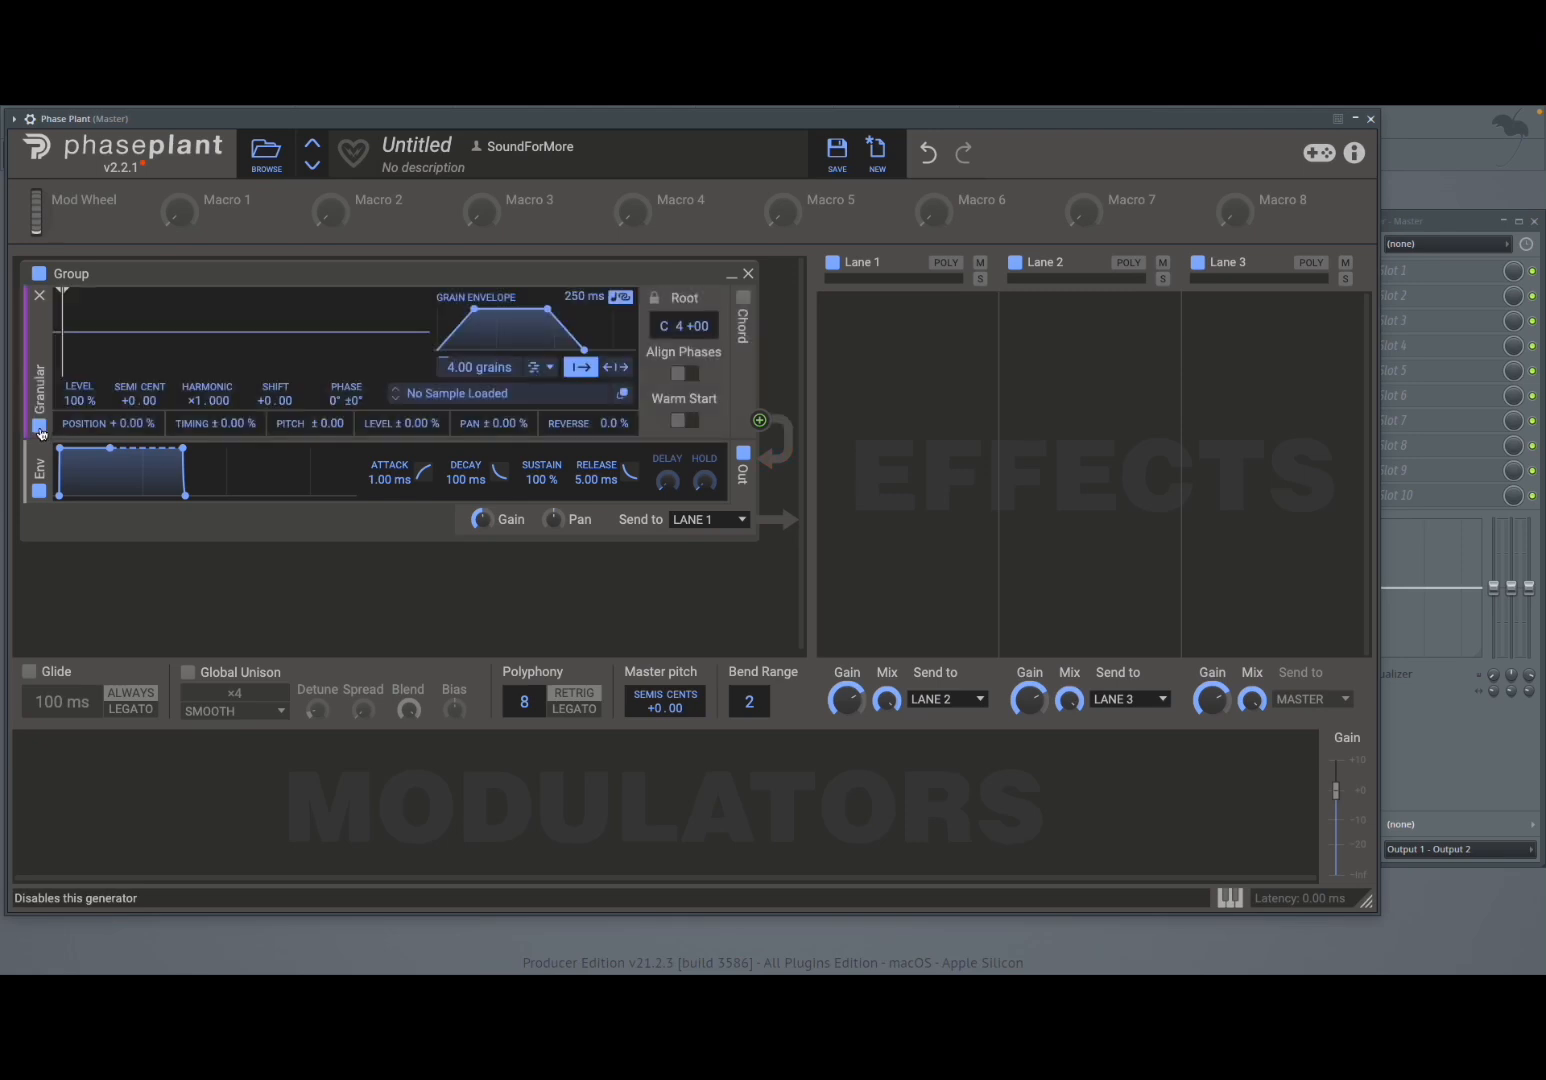
left_click(40, 491)
left_click(40, 492)
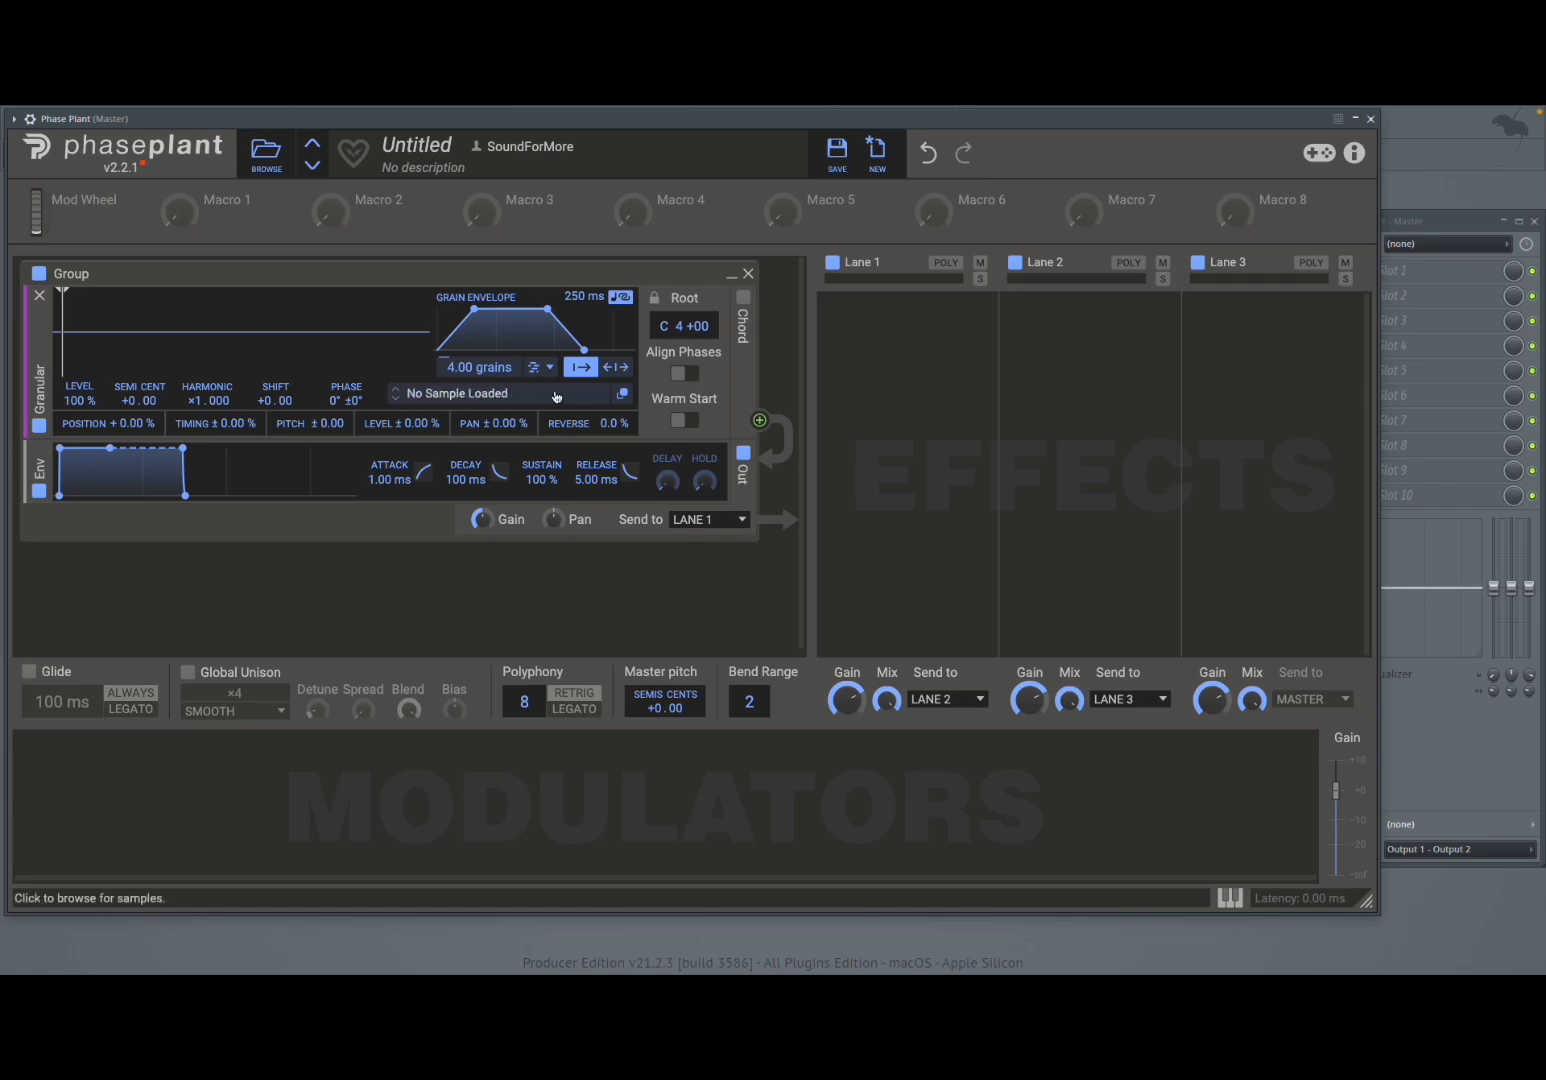
- Load the Chaotic Saw sample from Factory > Grains > Additive into the granular generator and close the browser
left_click(490, 395)
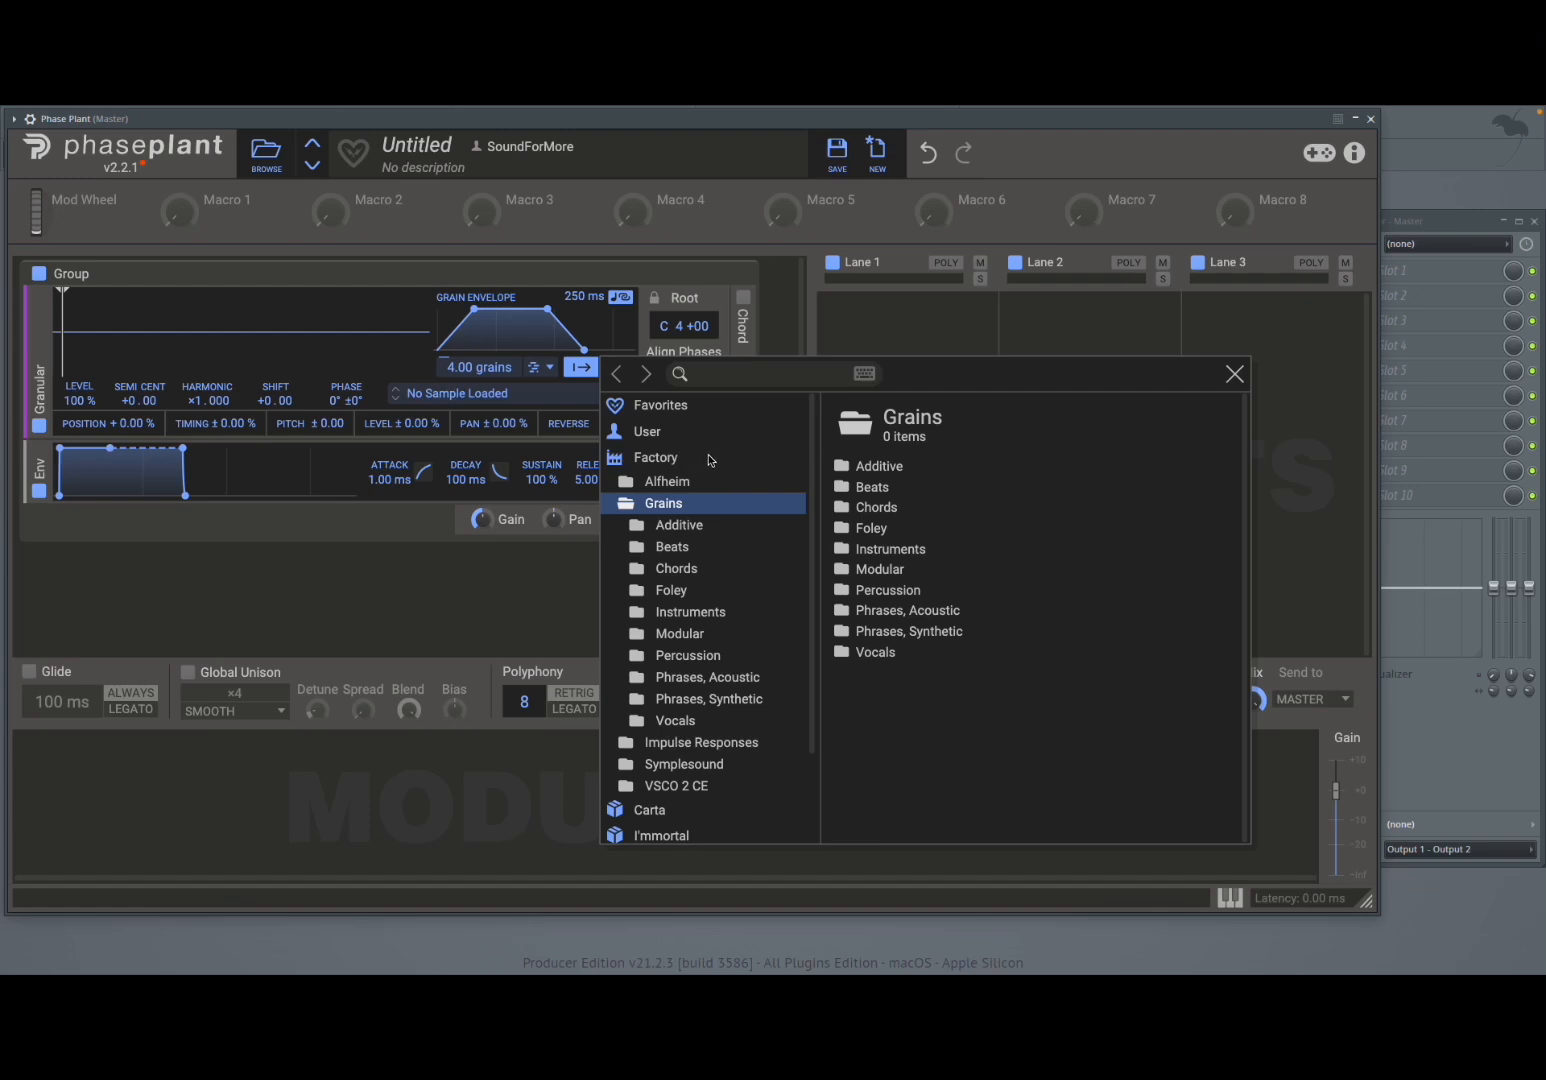
scroll(722, 653, "down", 3)
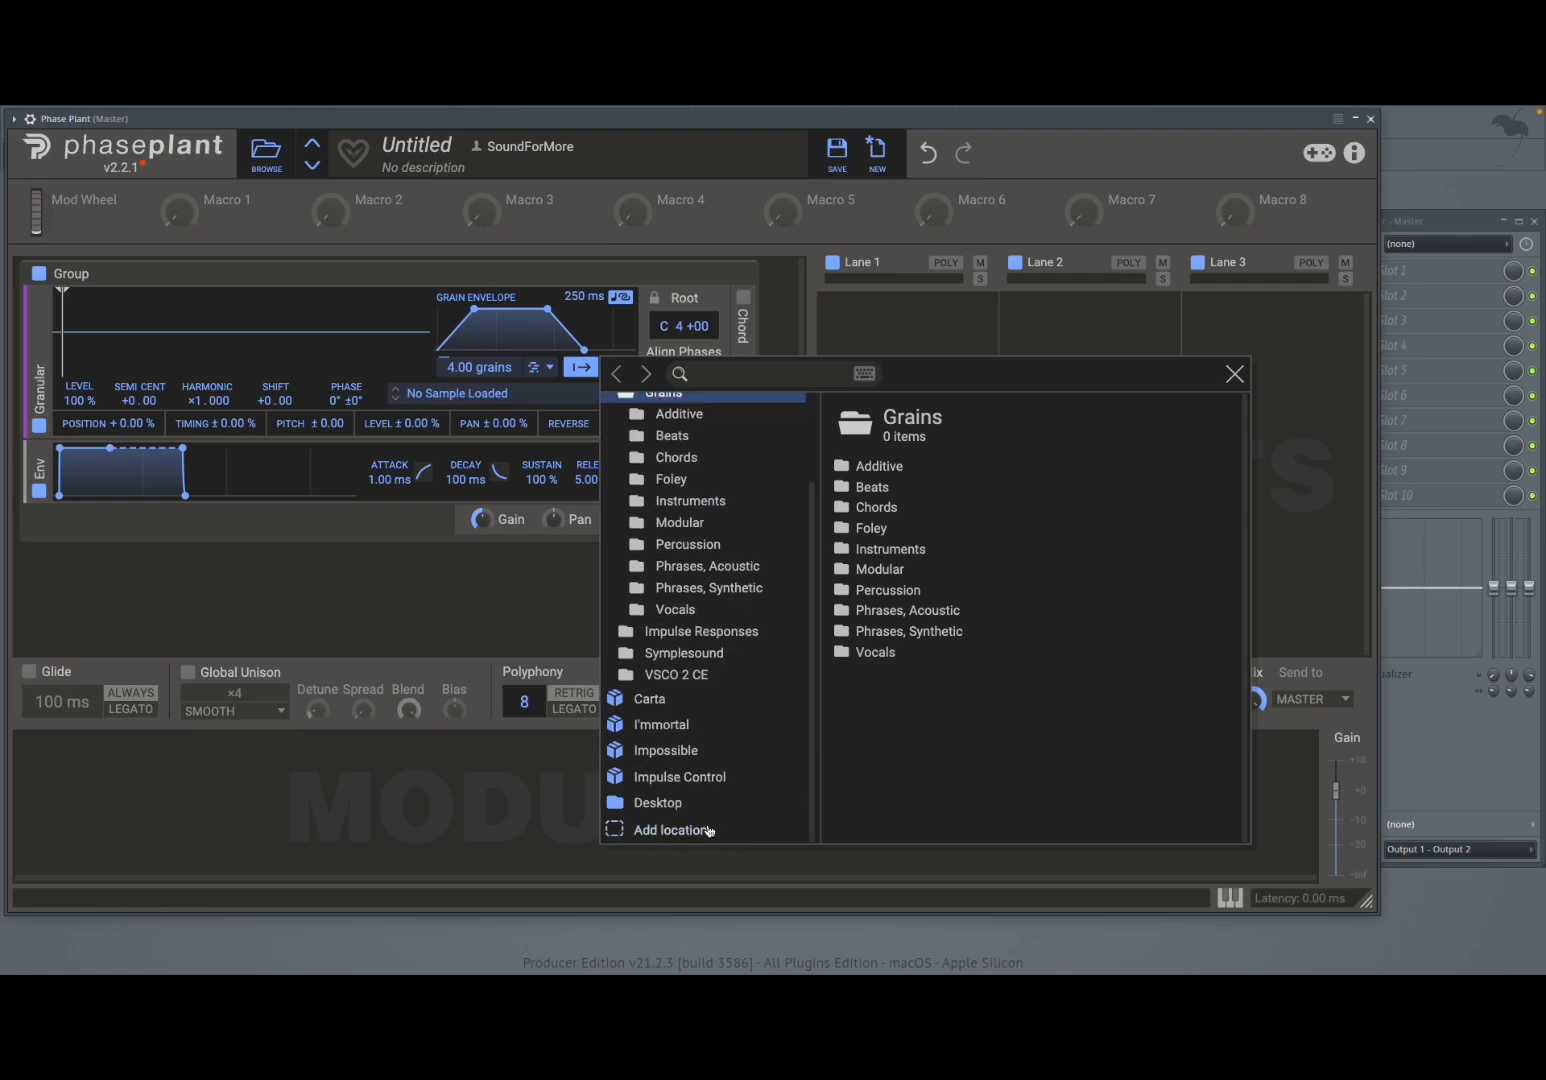
scroll(740, 658, "up", 3)
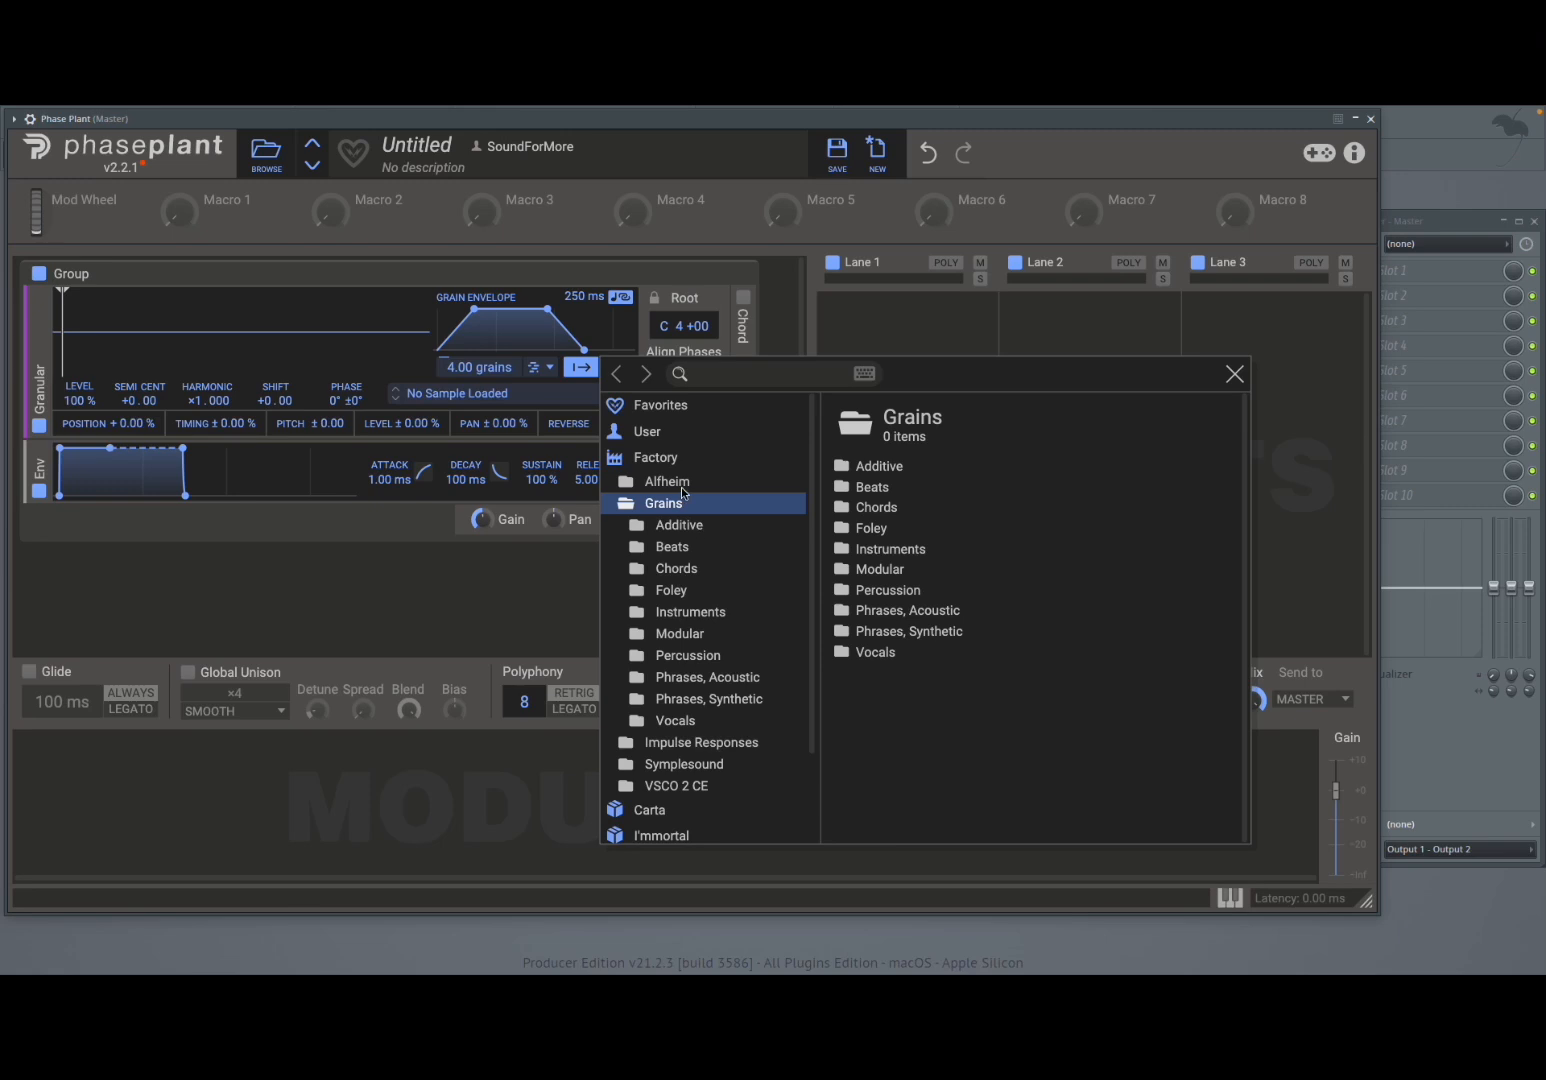
left_click(702, 536)
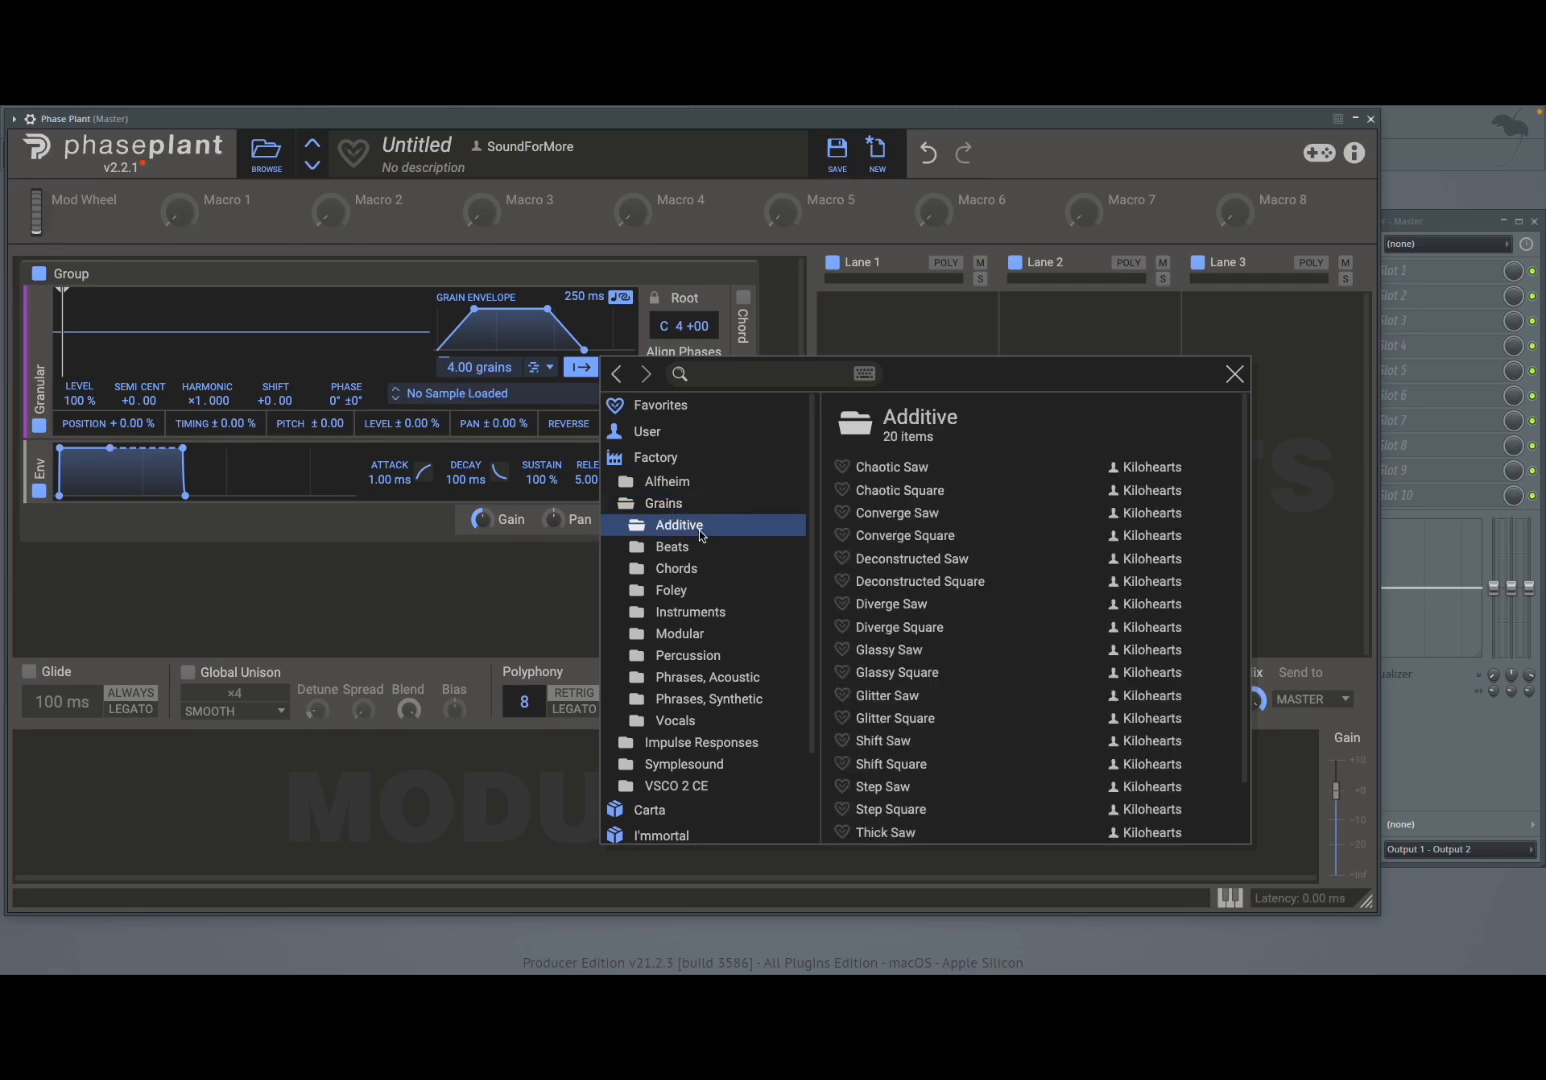
left_click(925, 469)
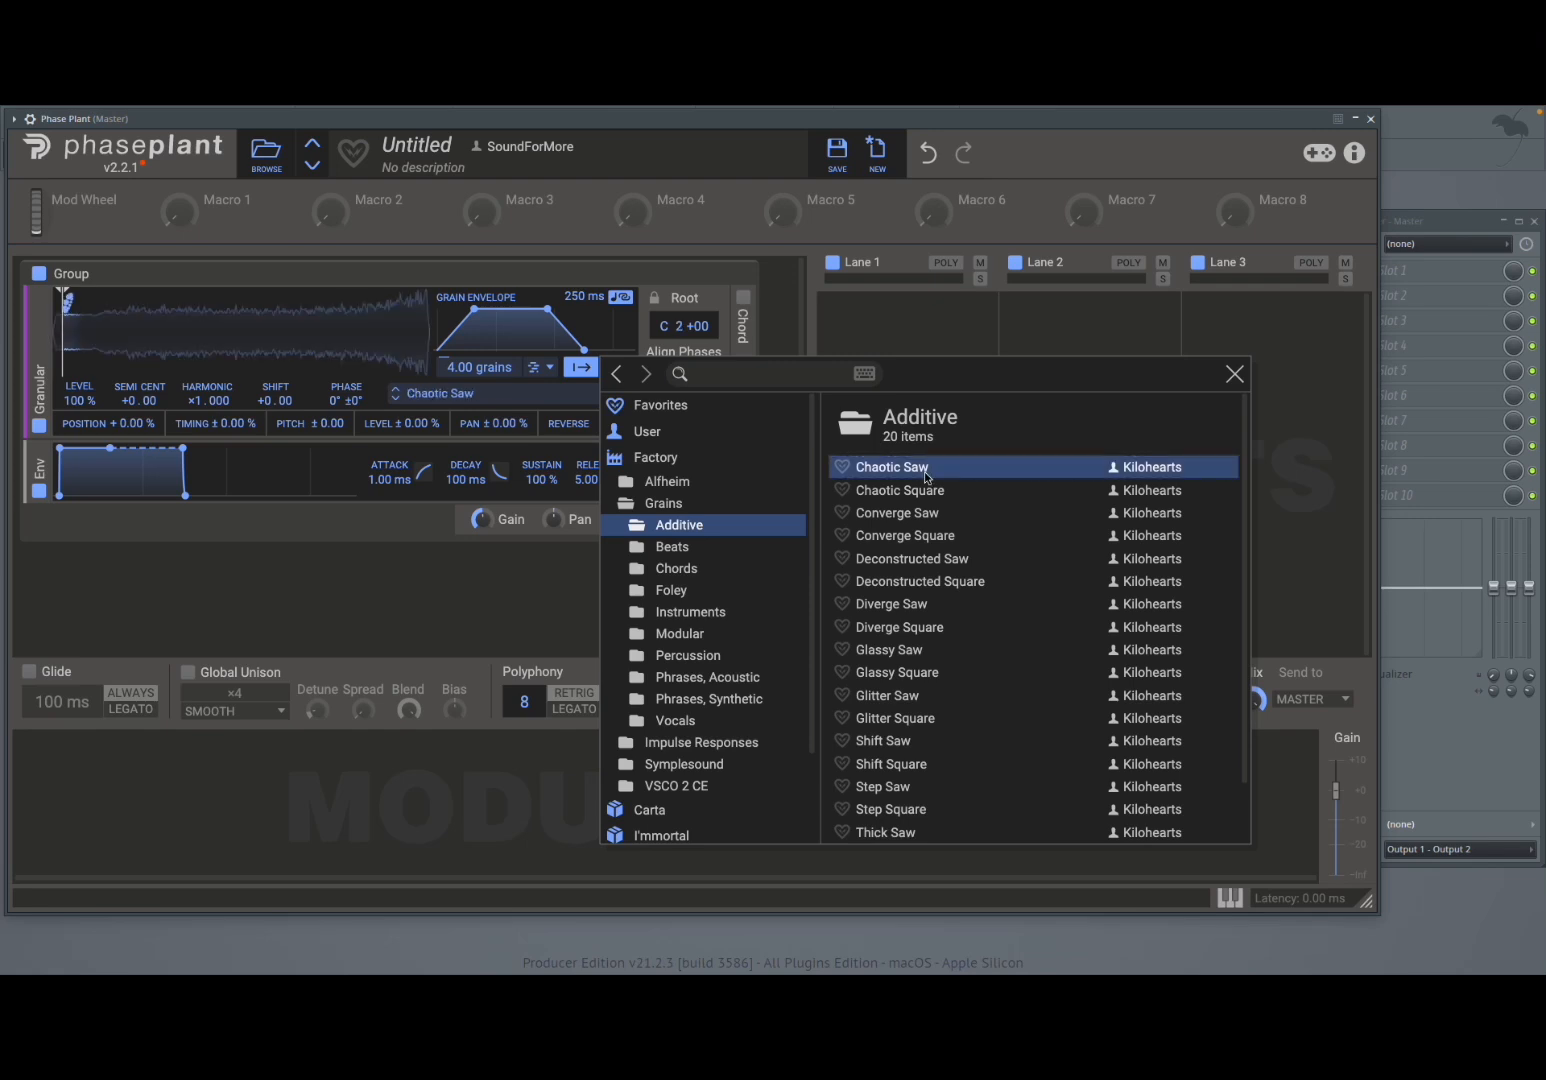
left_click(1232, 373)
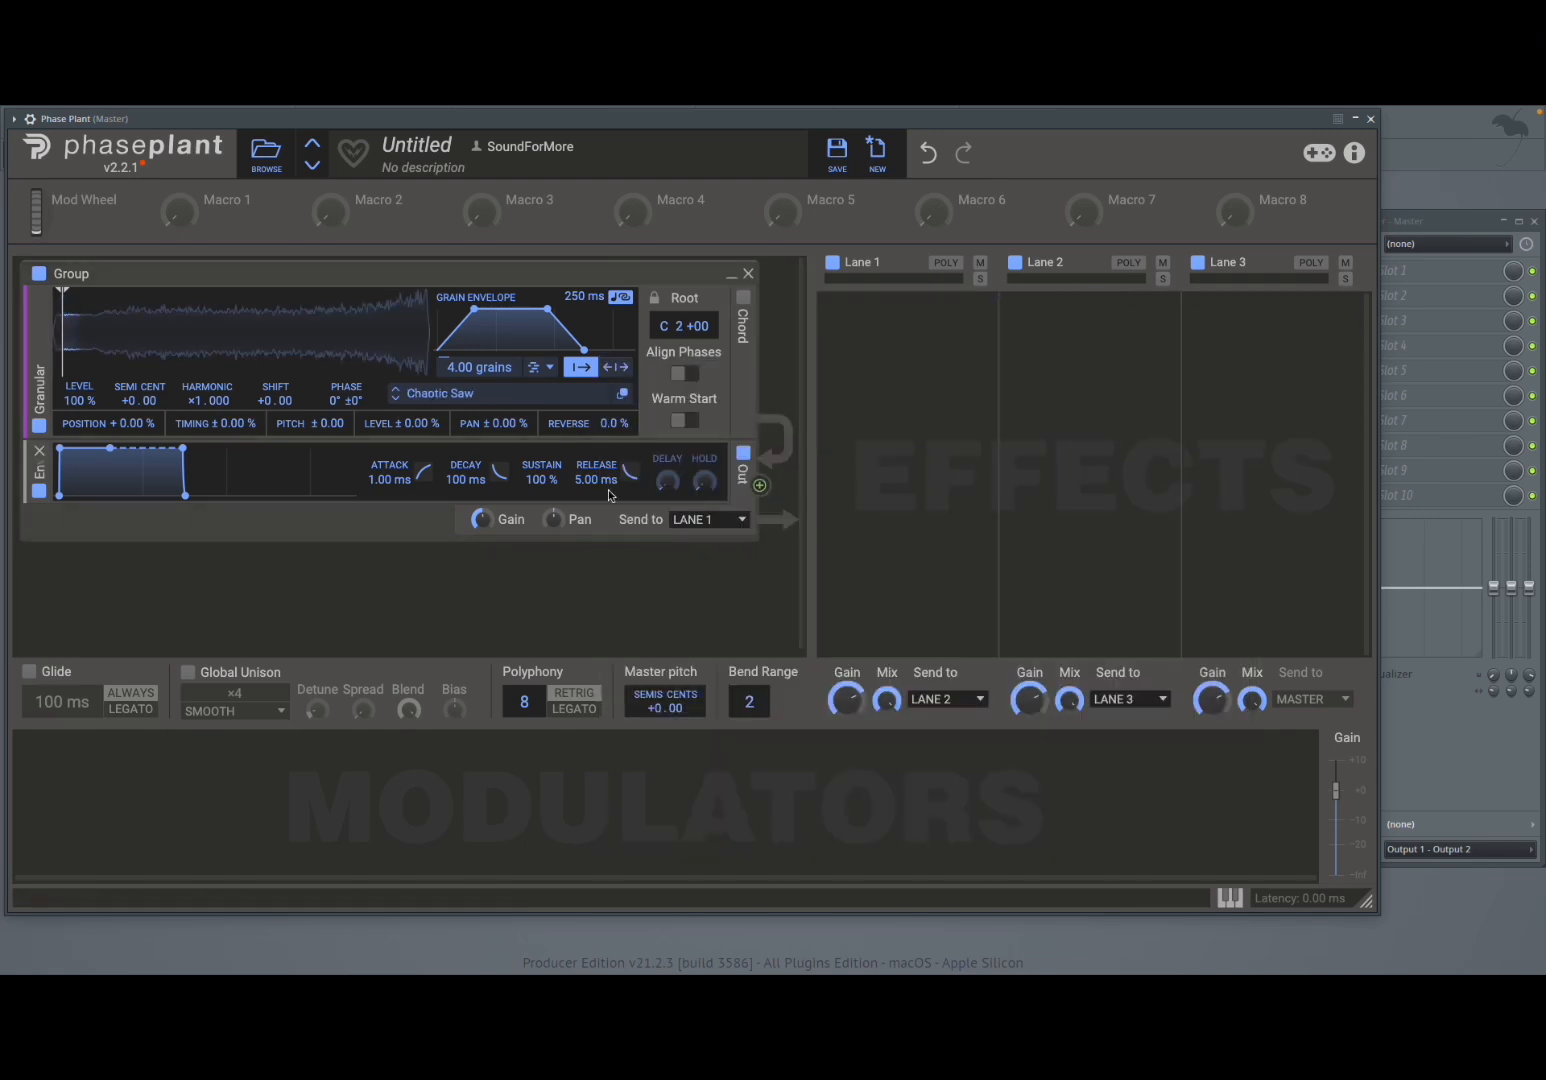
- Reopen the sample browser and close it without choosing a sample
left_click(520, 400)
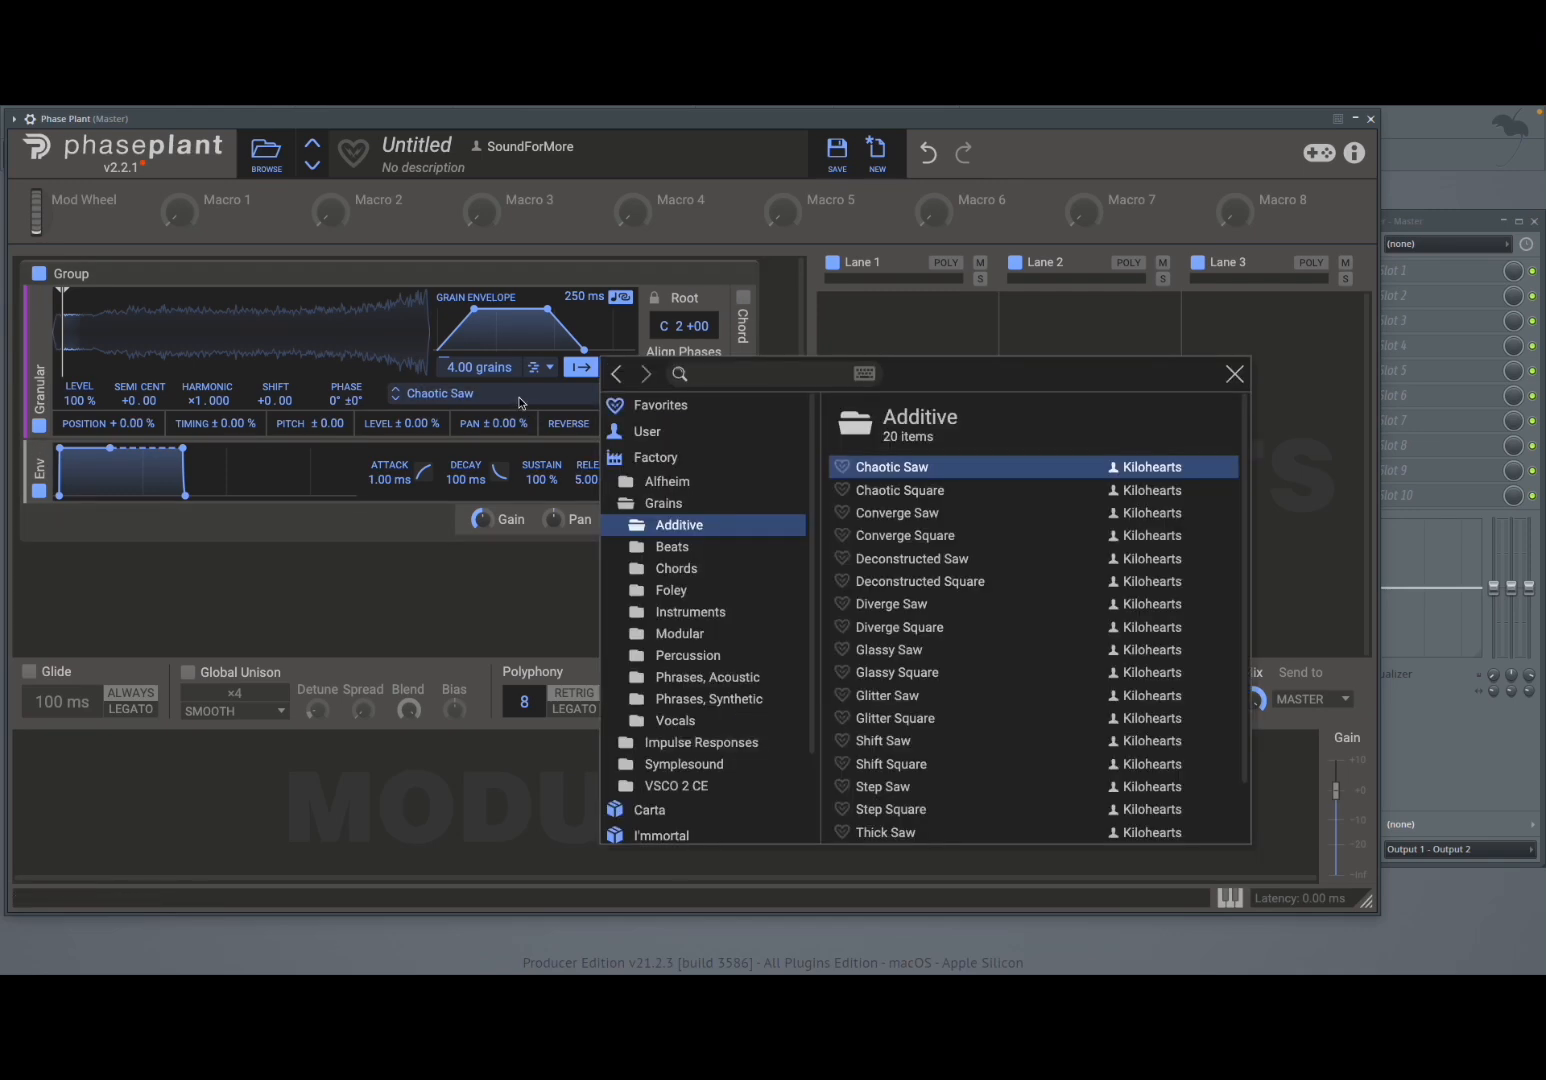
left_click(709, 371)
left_click(1235, 374)
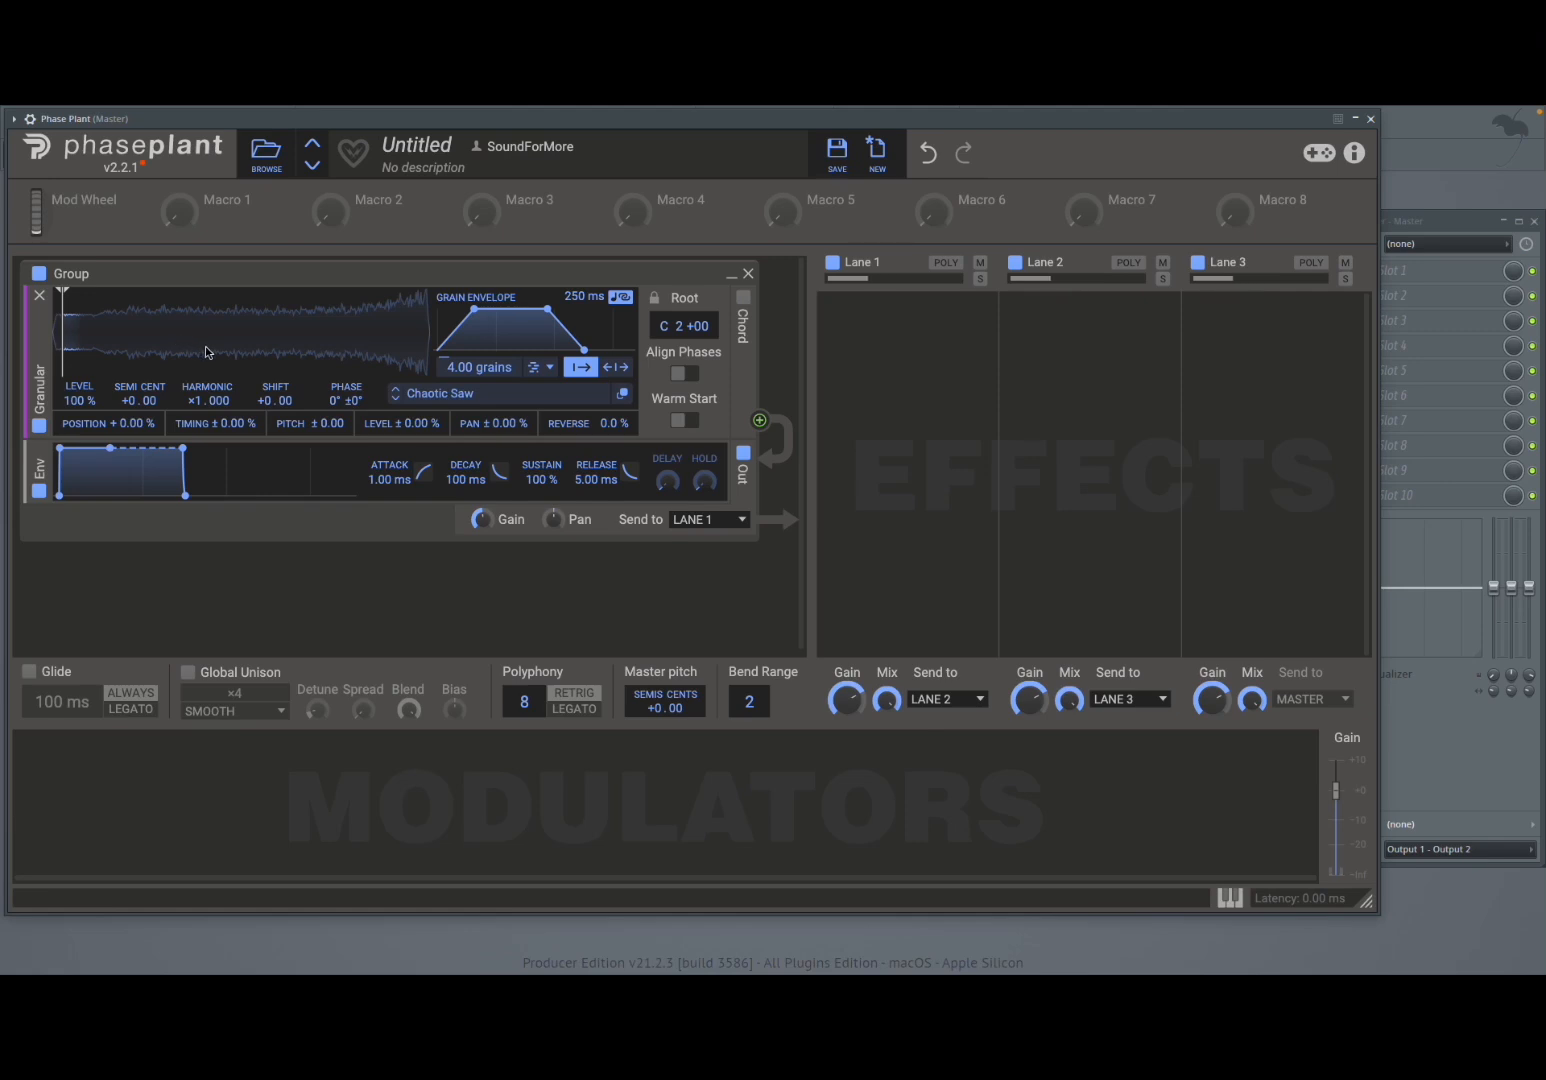
- Step through neighbouring Additive samples such as Chaotic Square, Converge Saw and Diverge Square
left_click(395, 399)
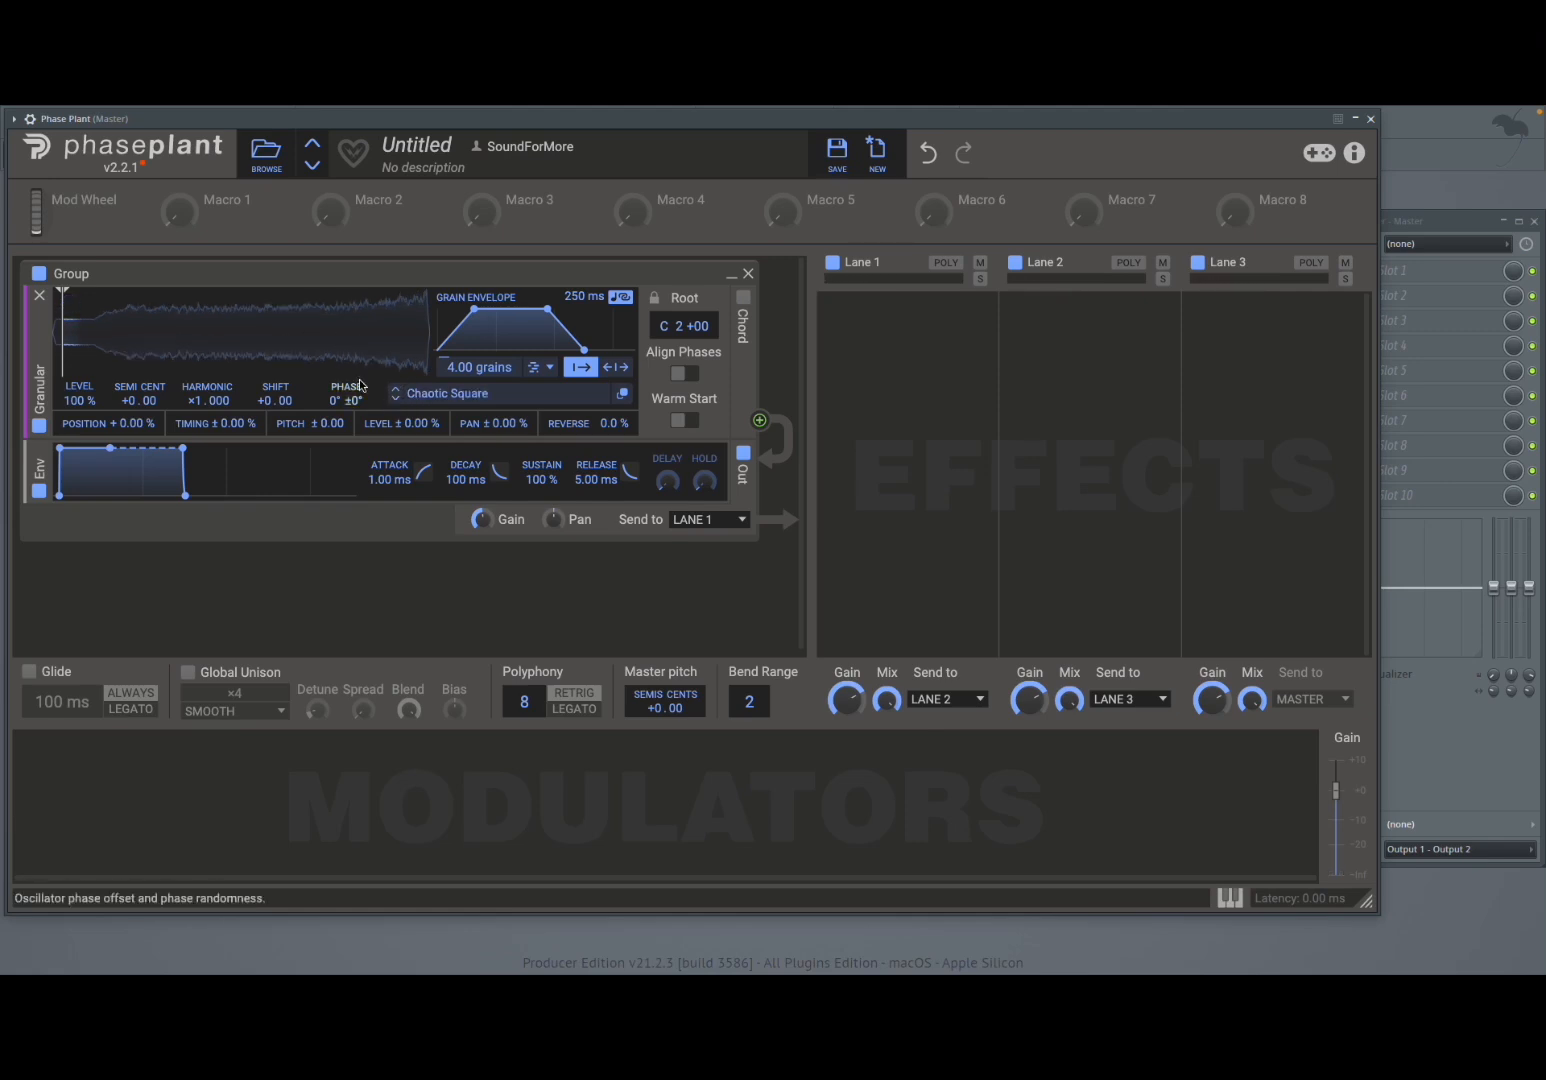
left_click(395, 399)
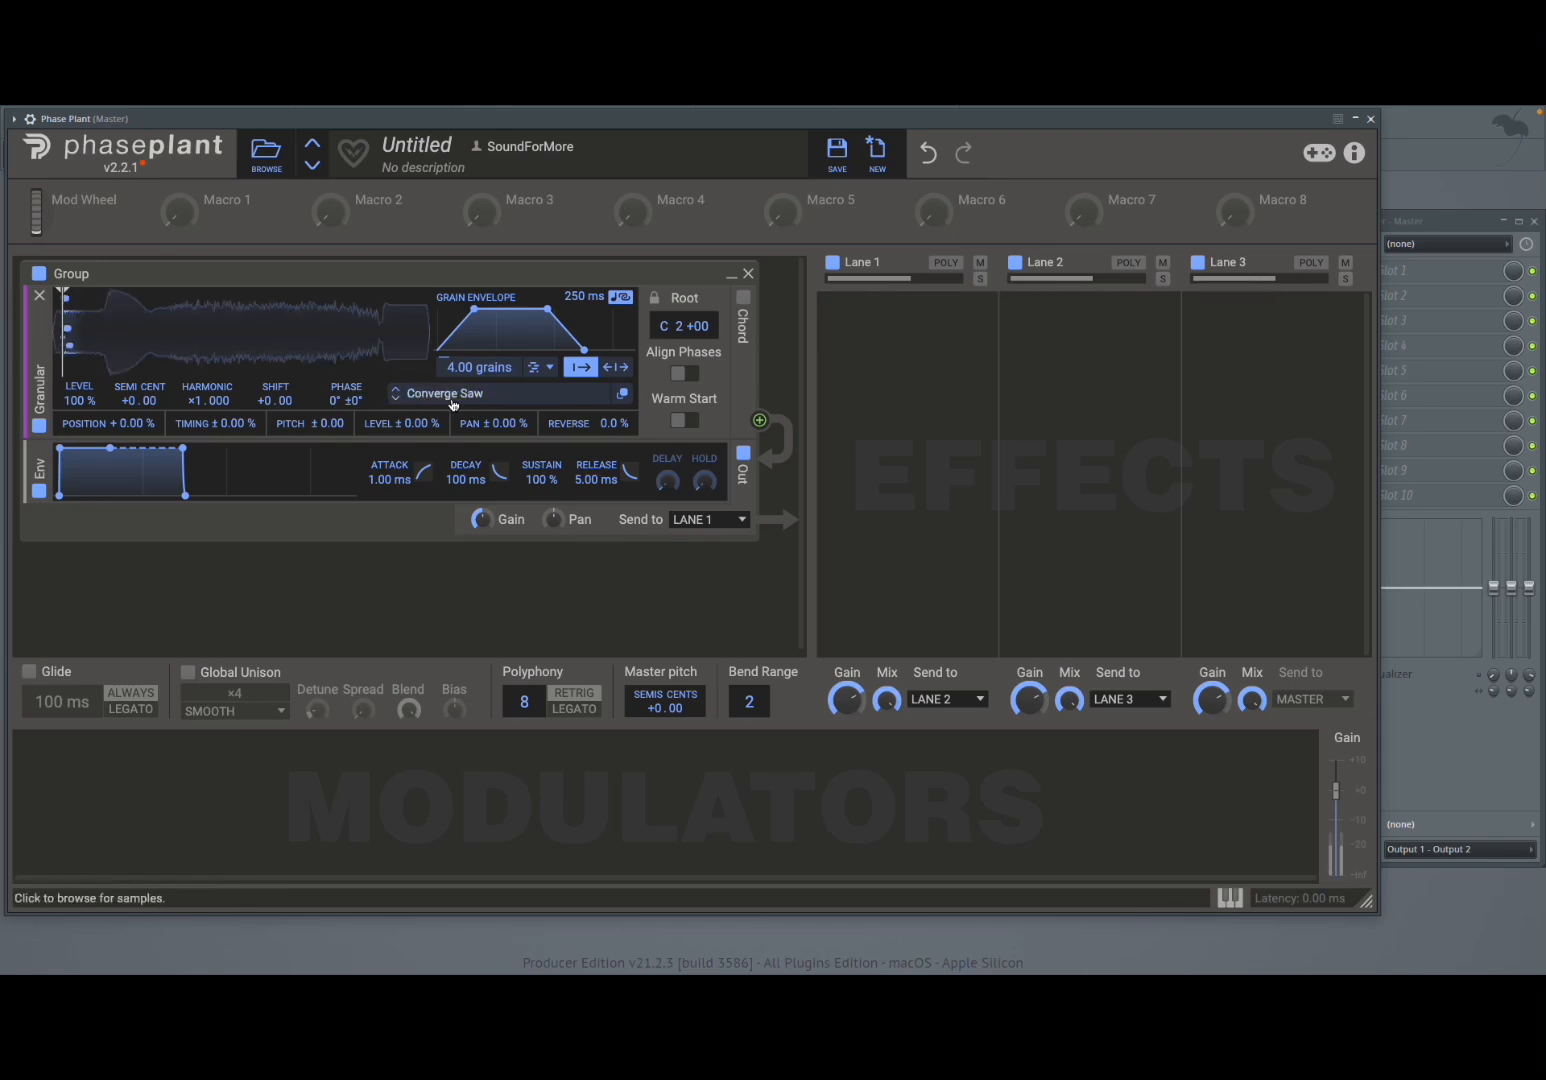
left_click(396, 399)
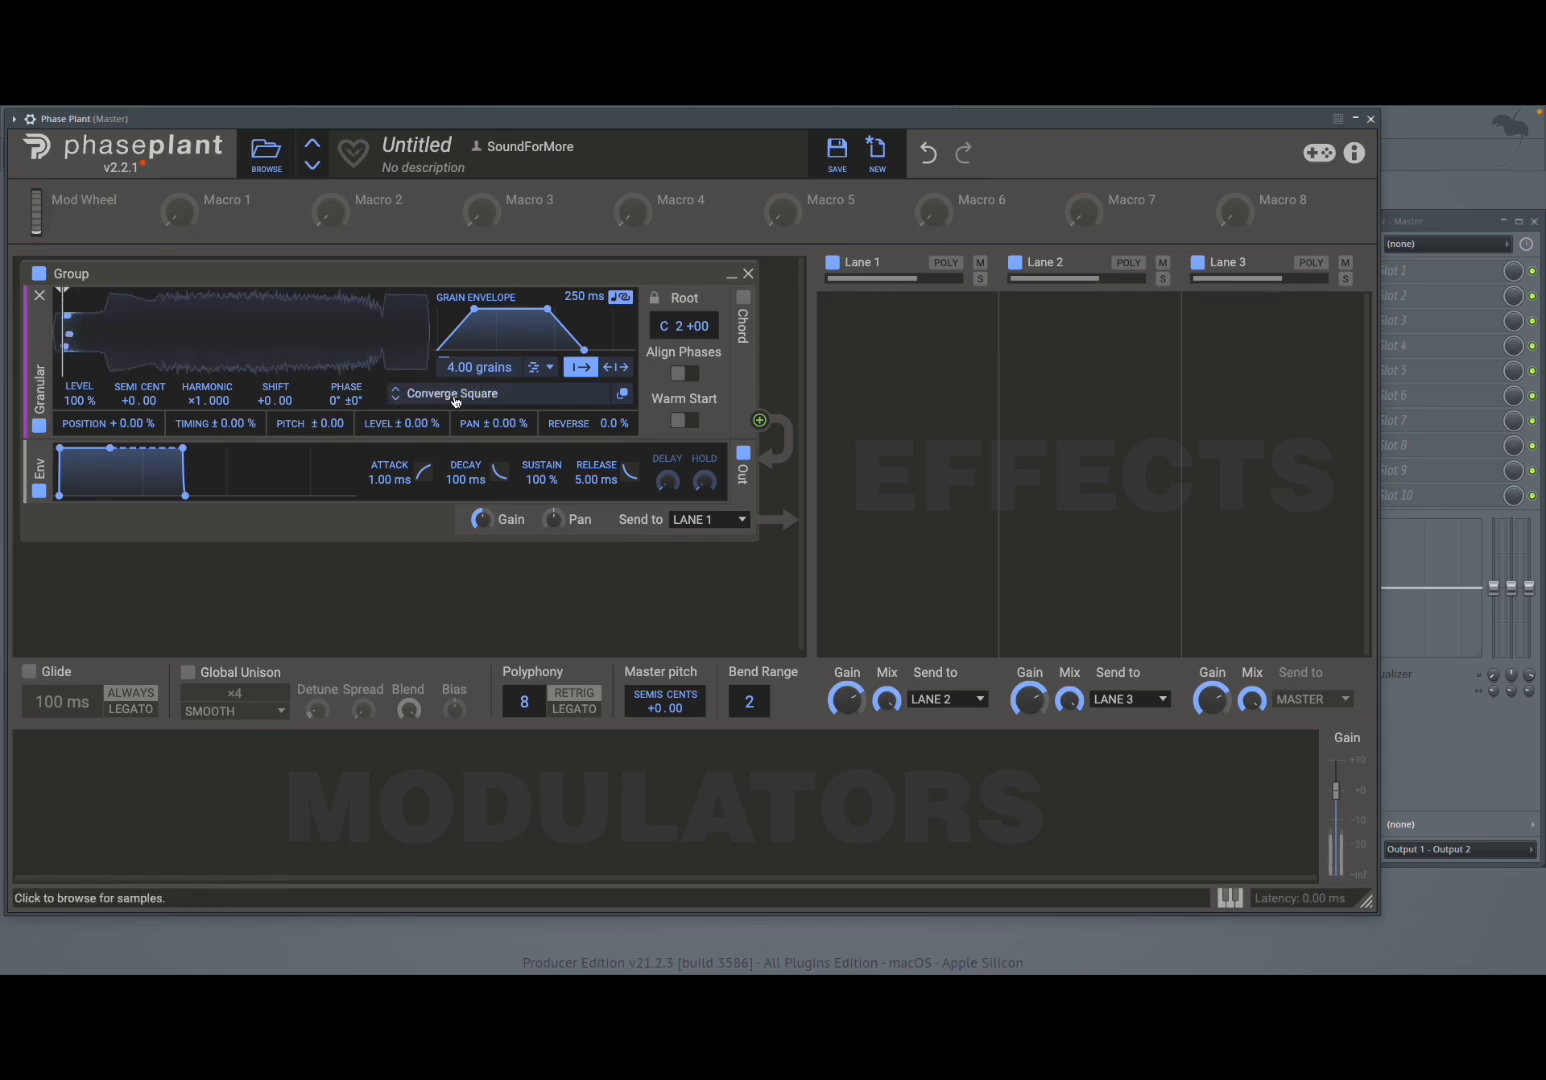
left_click(400, 399)
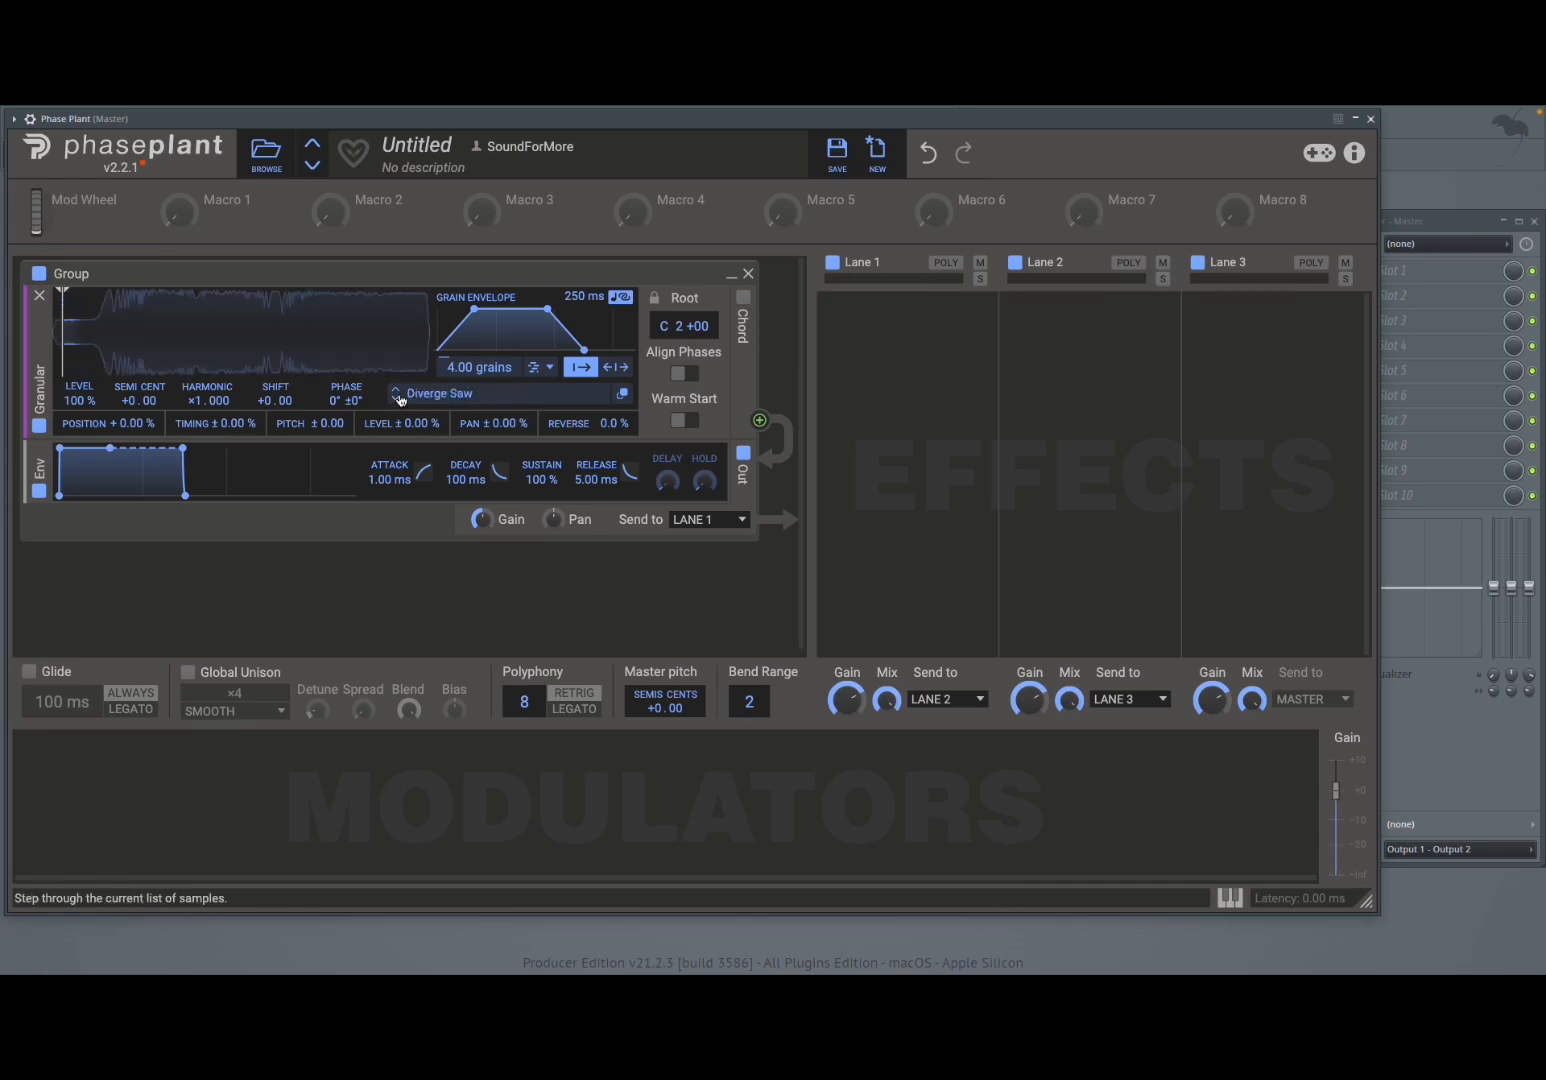
left_click(400, 399)
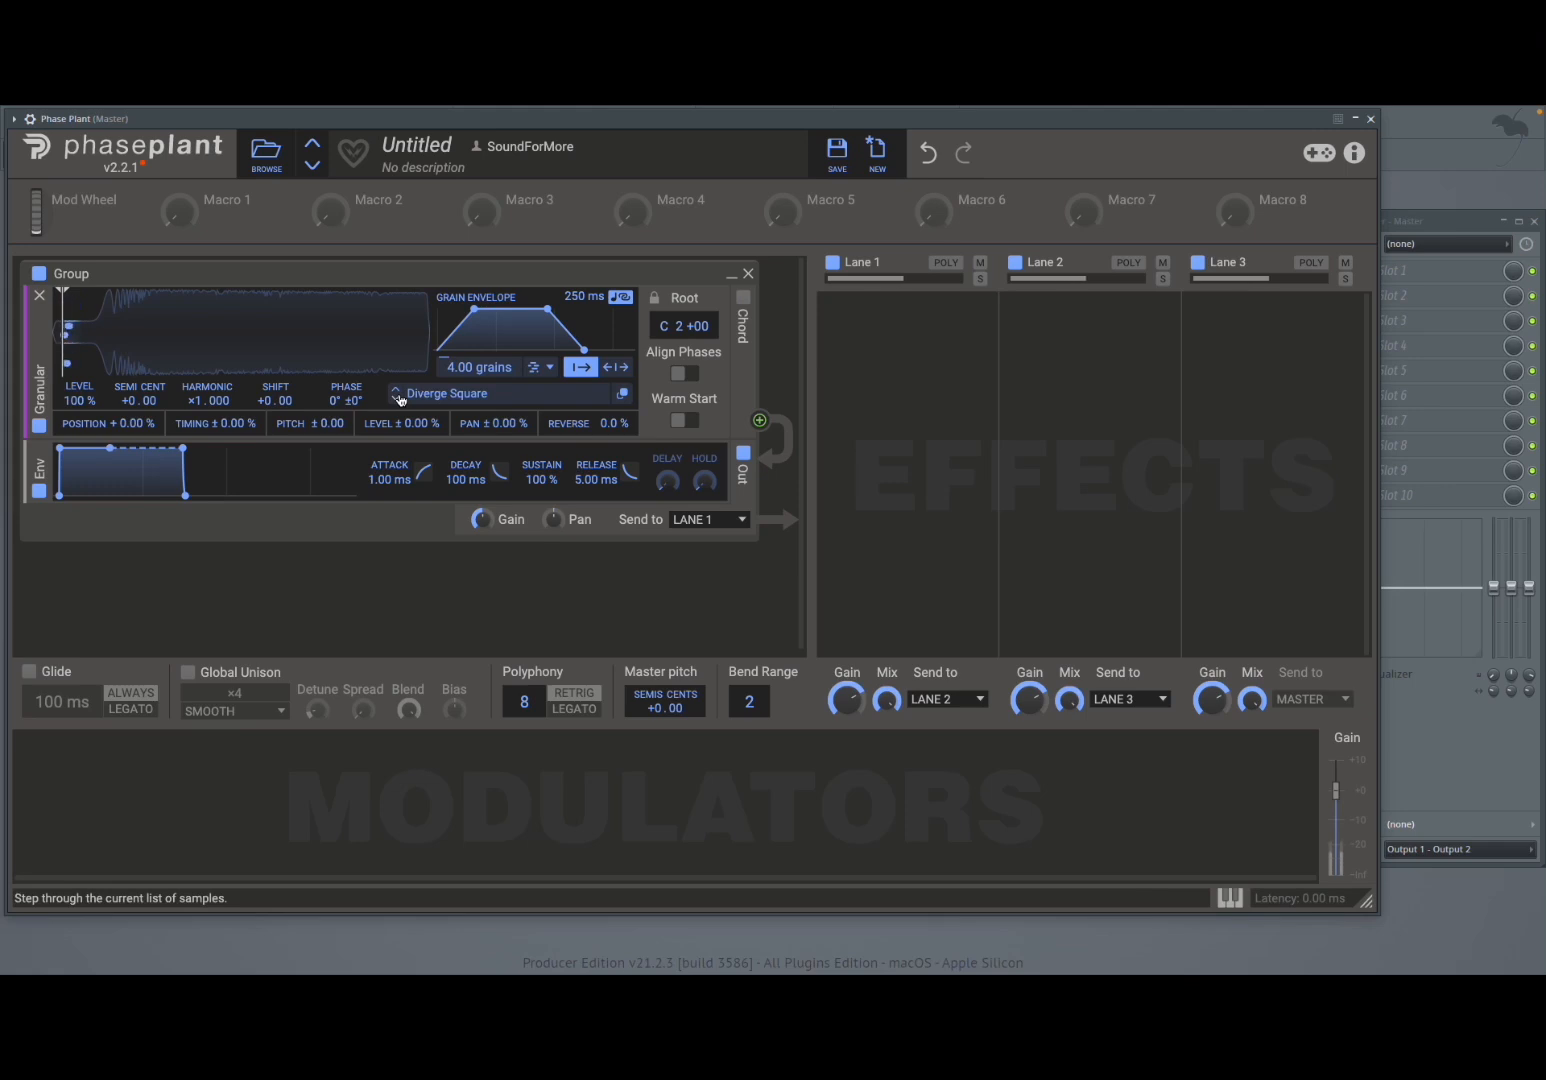
left_click(400, 399)
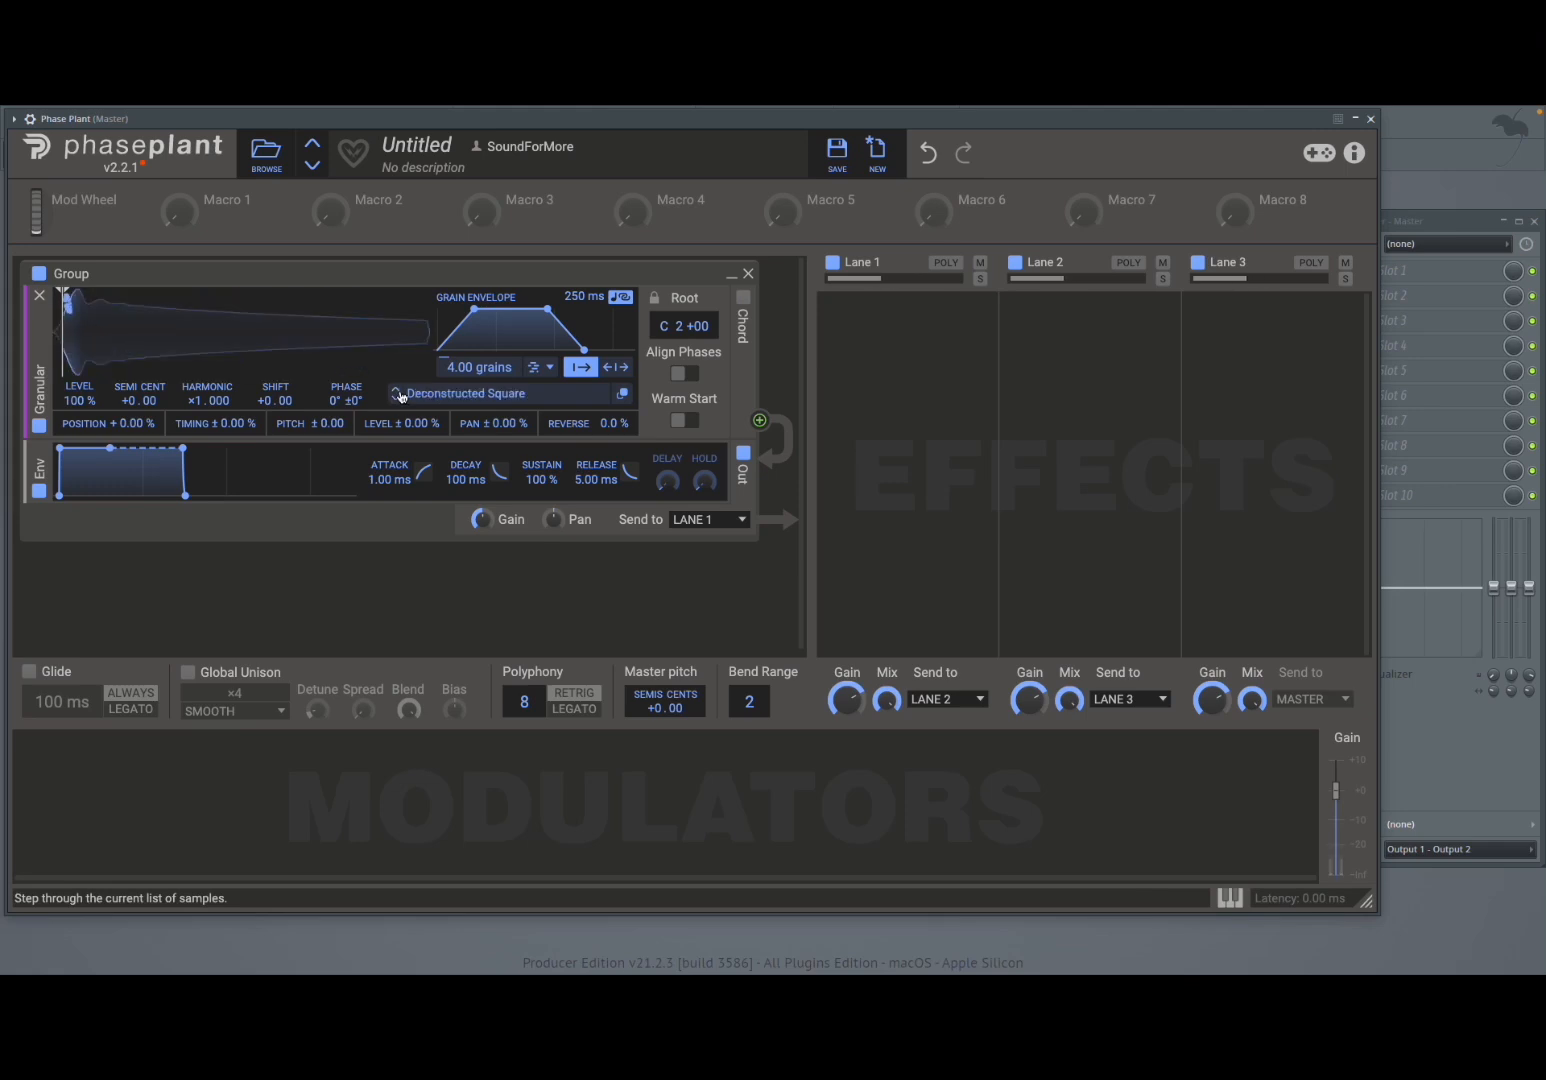
- Reload the Chaotic Saw sample from the browser and close it
left_click(443, 397)
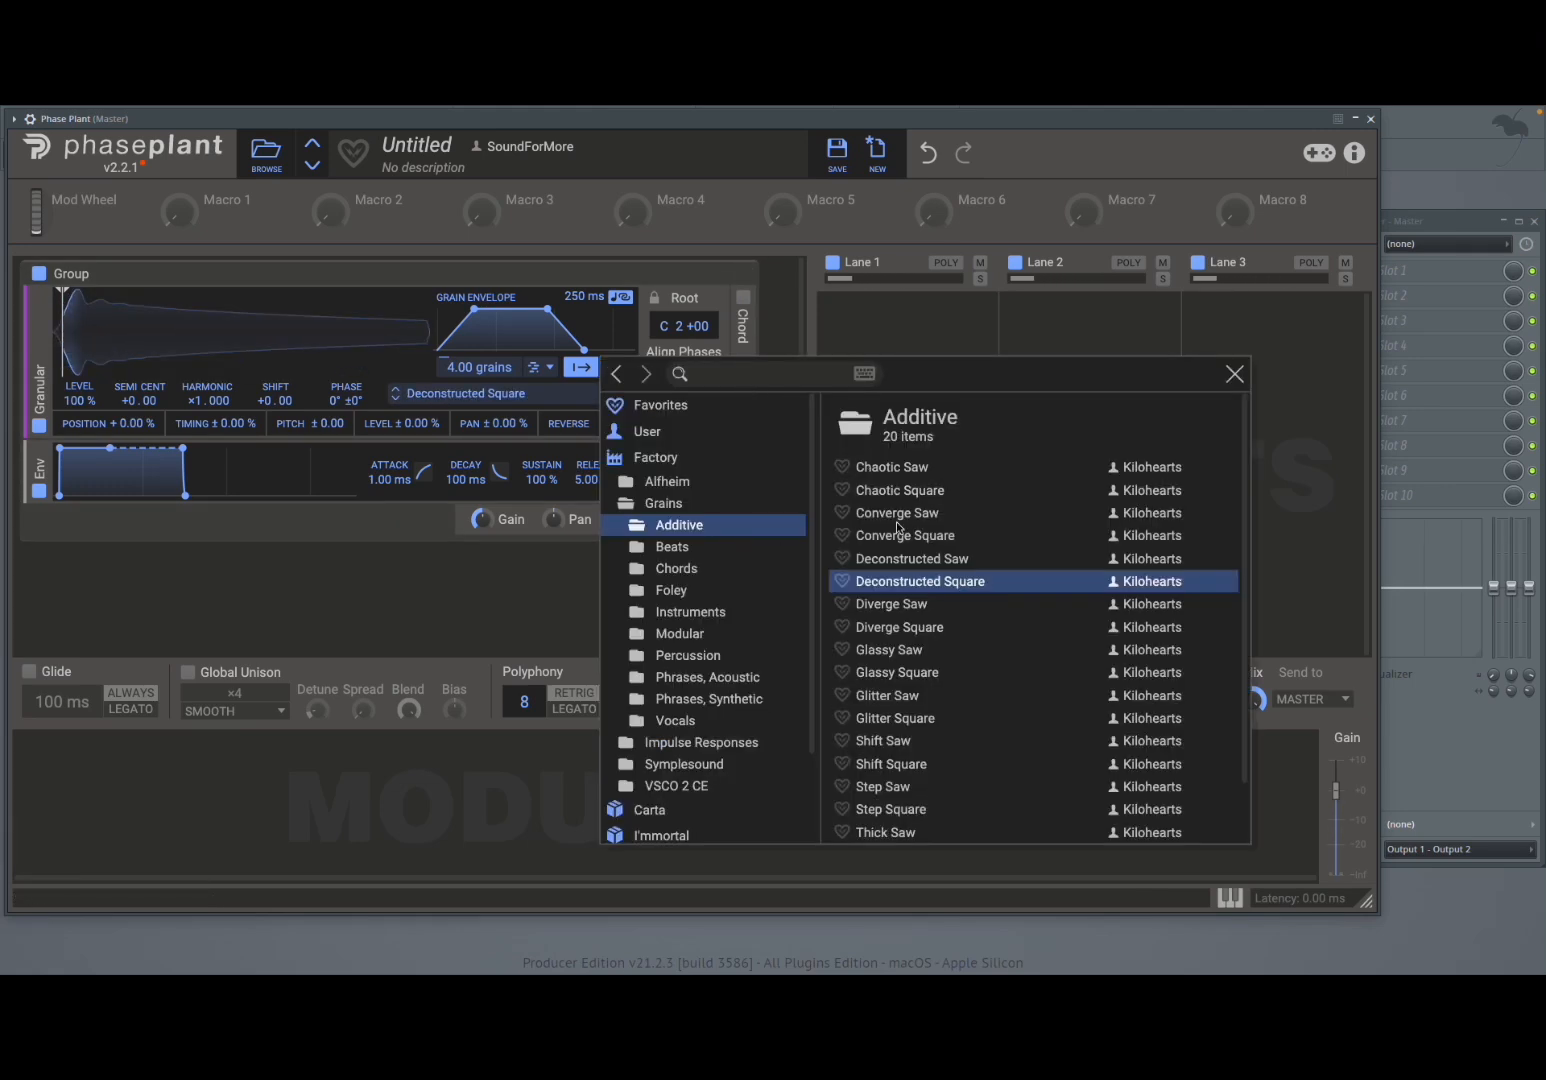
left_click(905, 467)
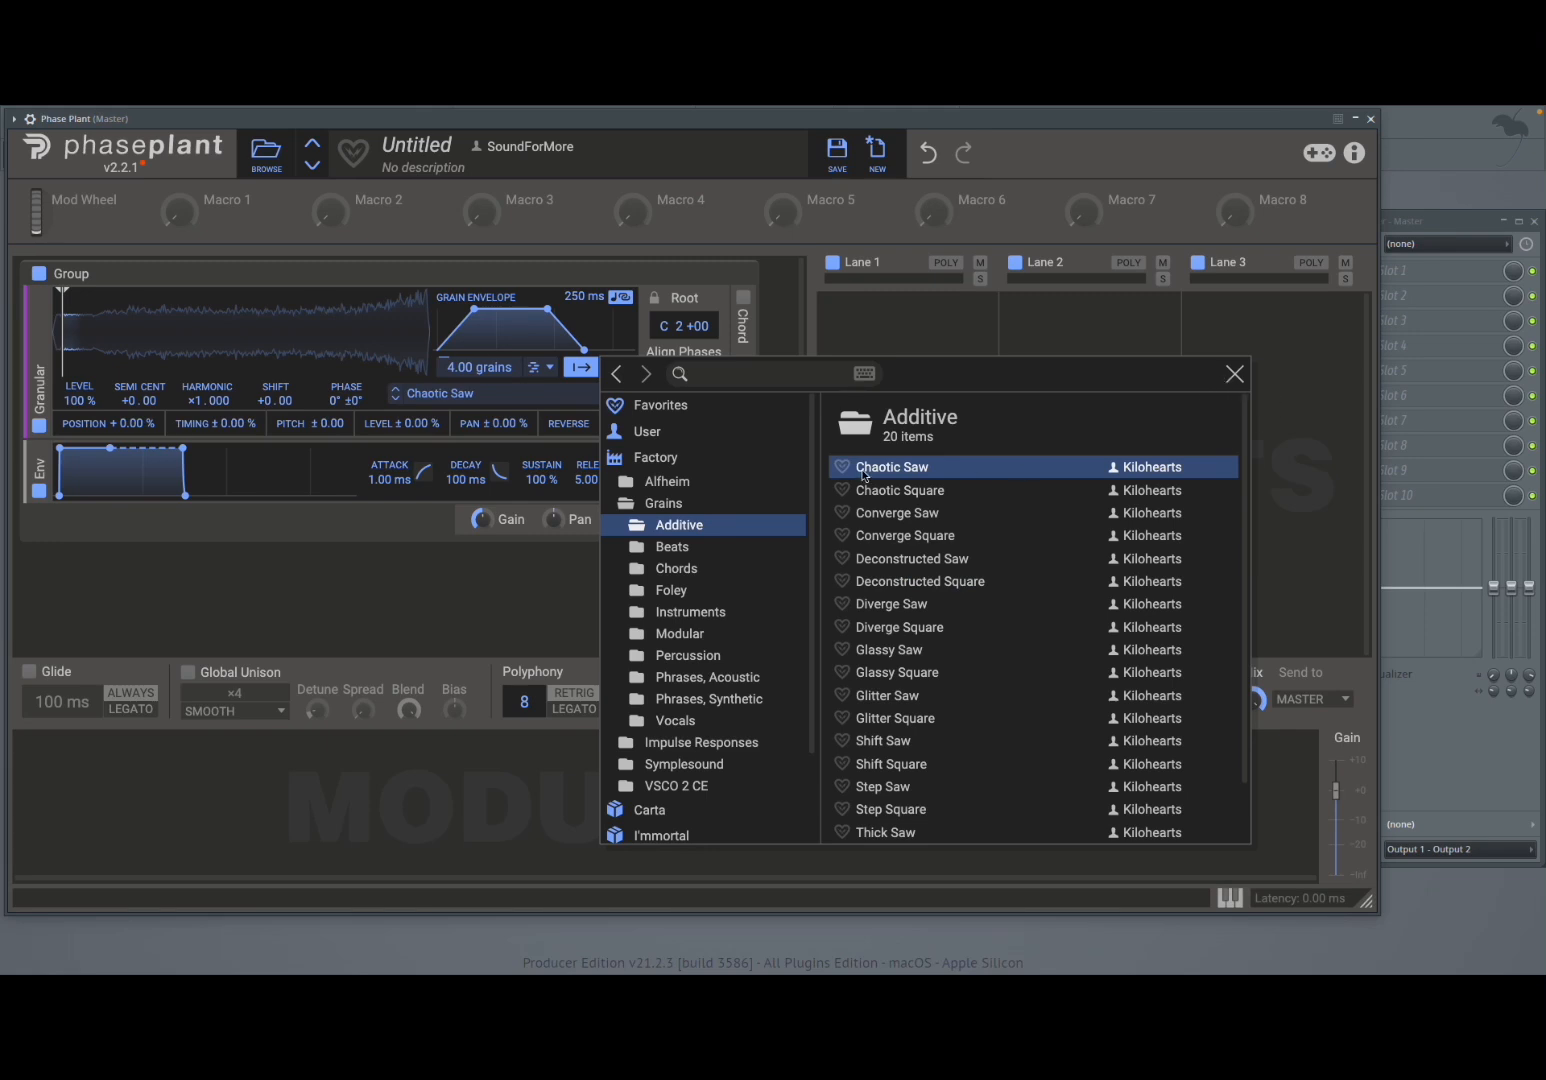
left_click(1234, 374)
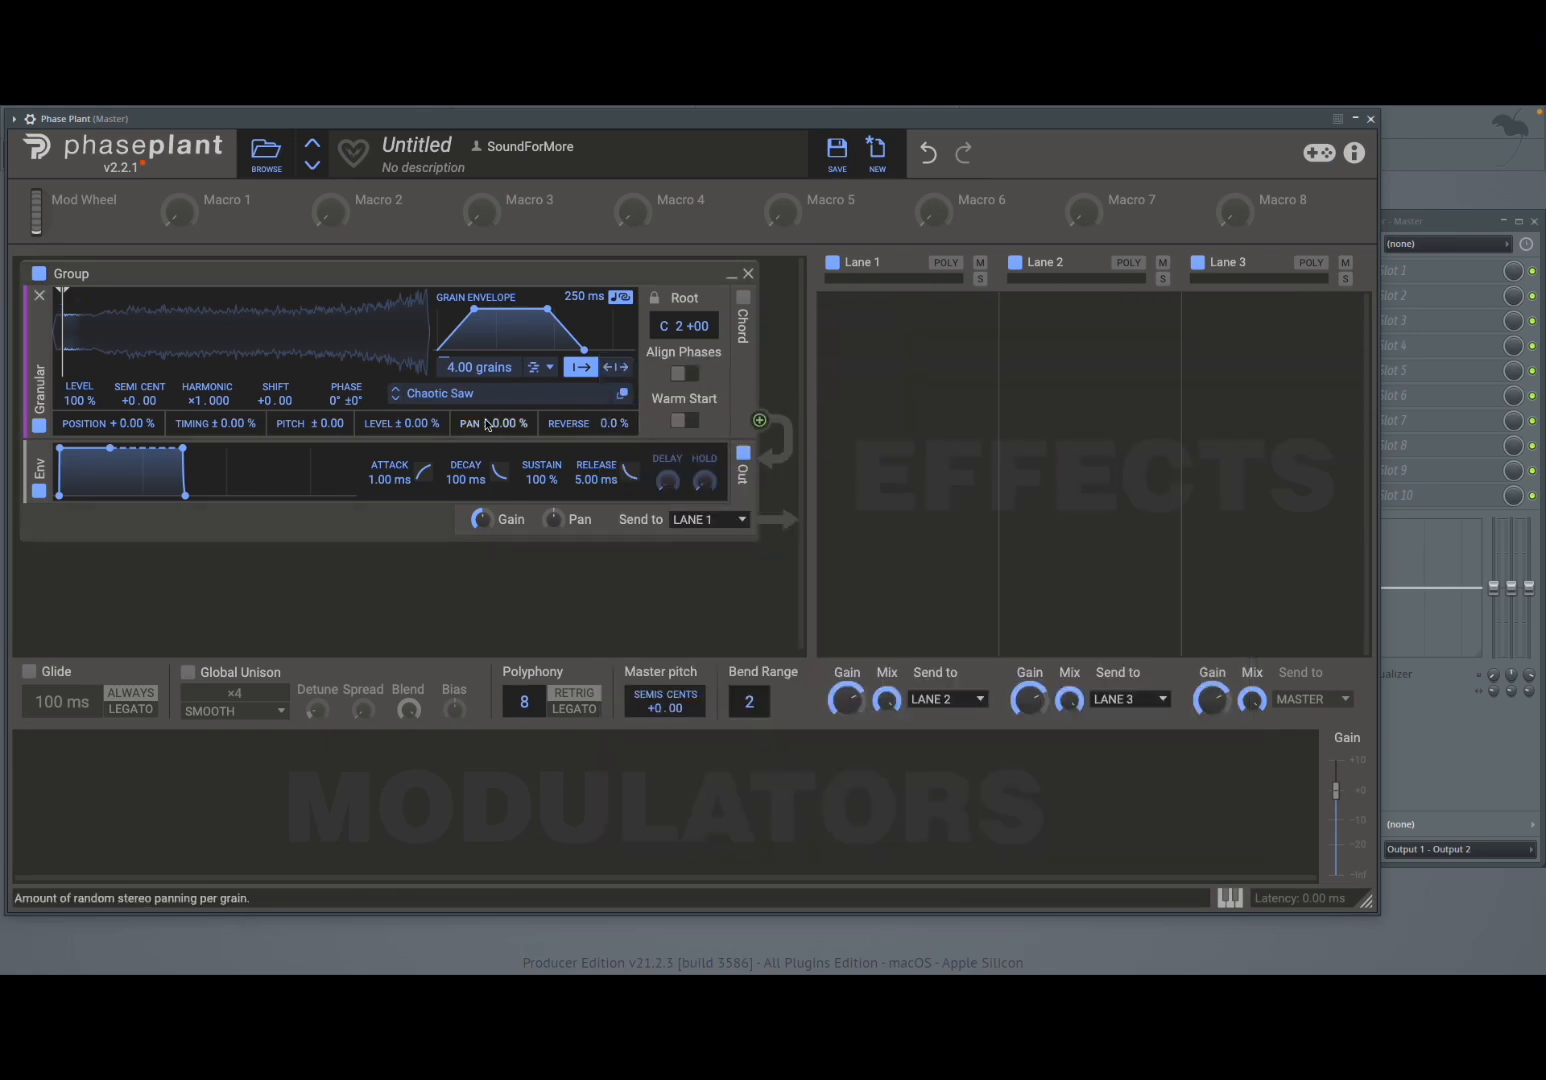
- Open the sample editor to inspect the loaded waveform, then close it
left_click(622, 394)
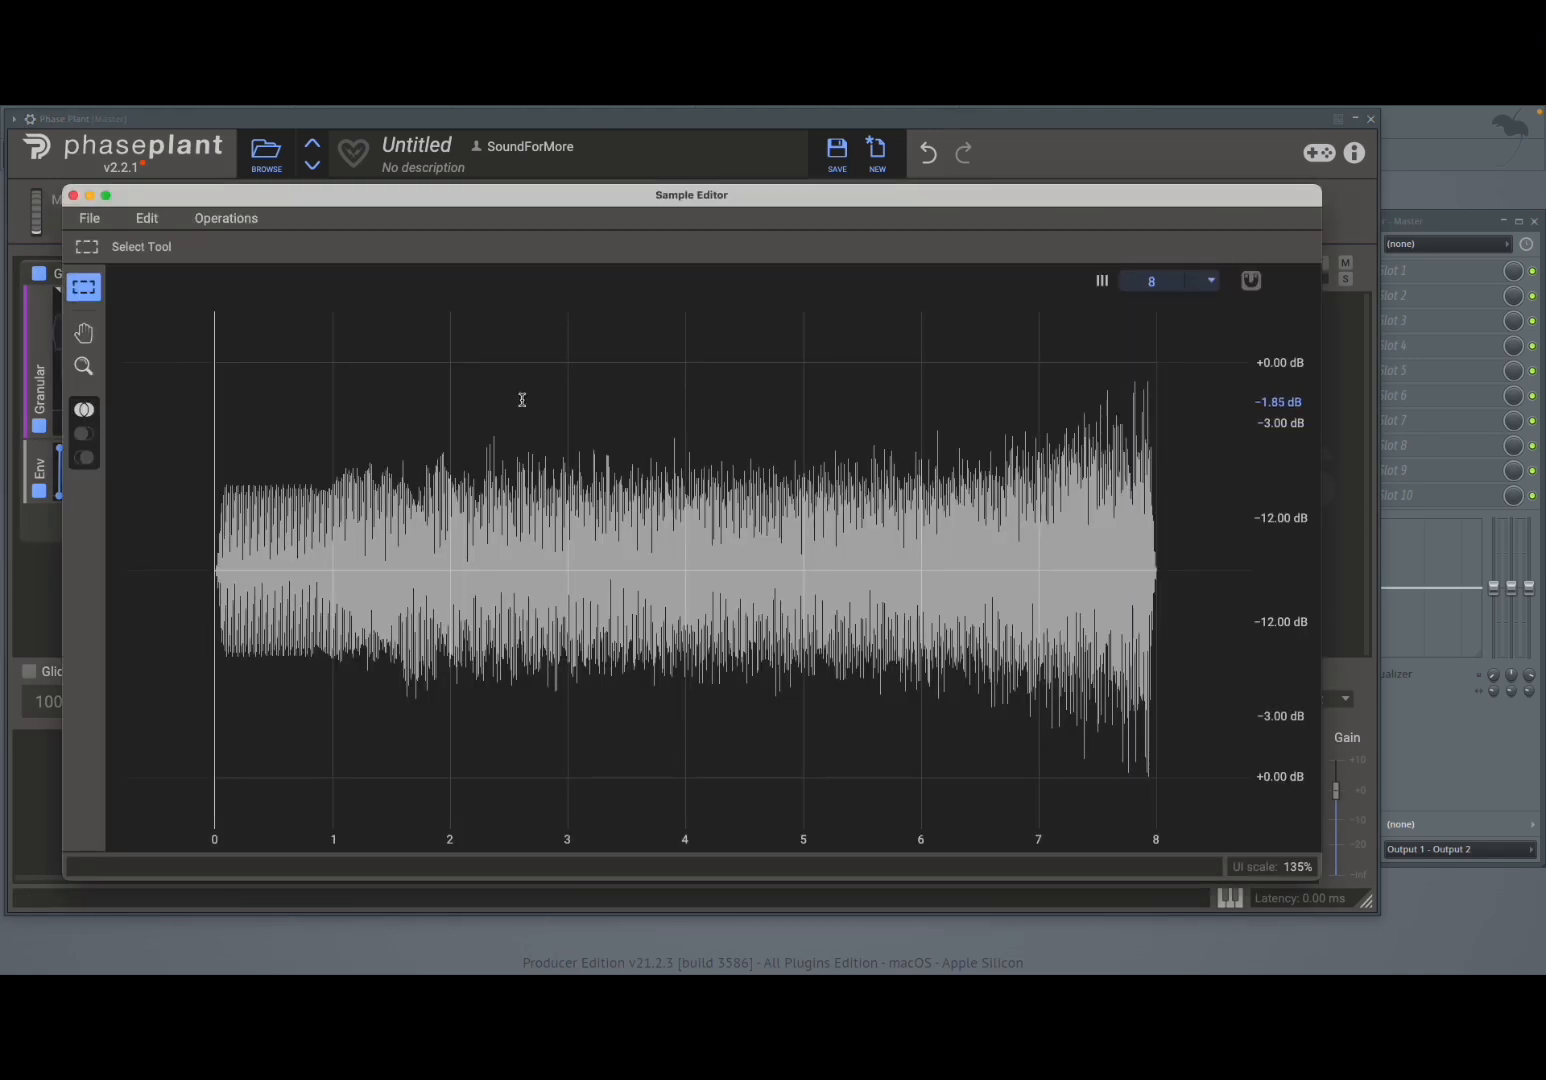
left_click(73, 196)
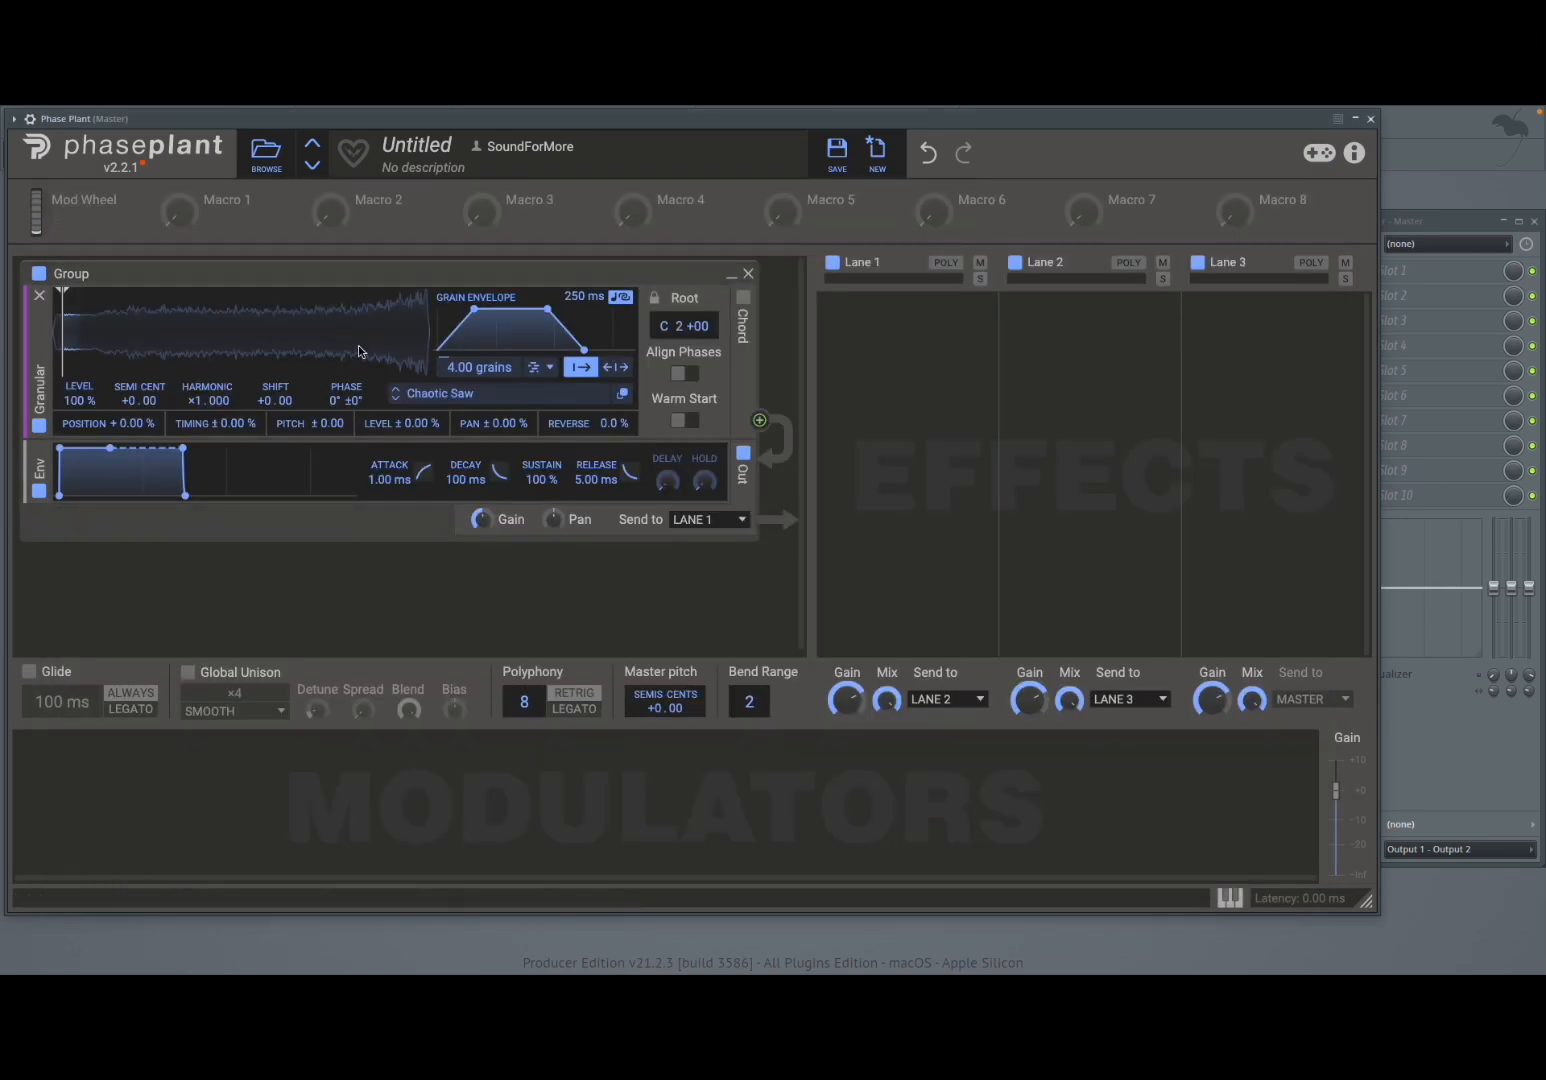
- Set the number of simultaneous grains to 1.00 grains
mouse_move(488, 376)
left_mouse_down()
mouse_move(488, 200)
mouse_move(479, 376)
left_mouse_up()
double_click(479, 376)
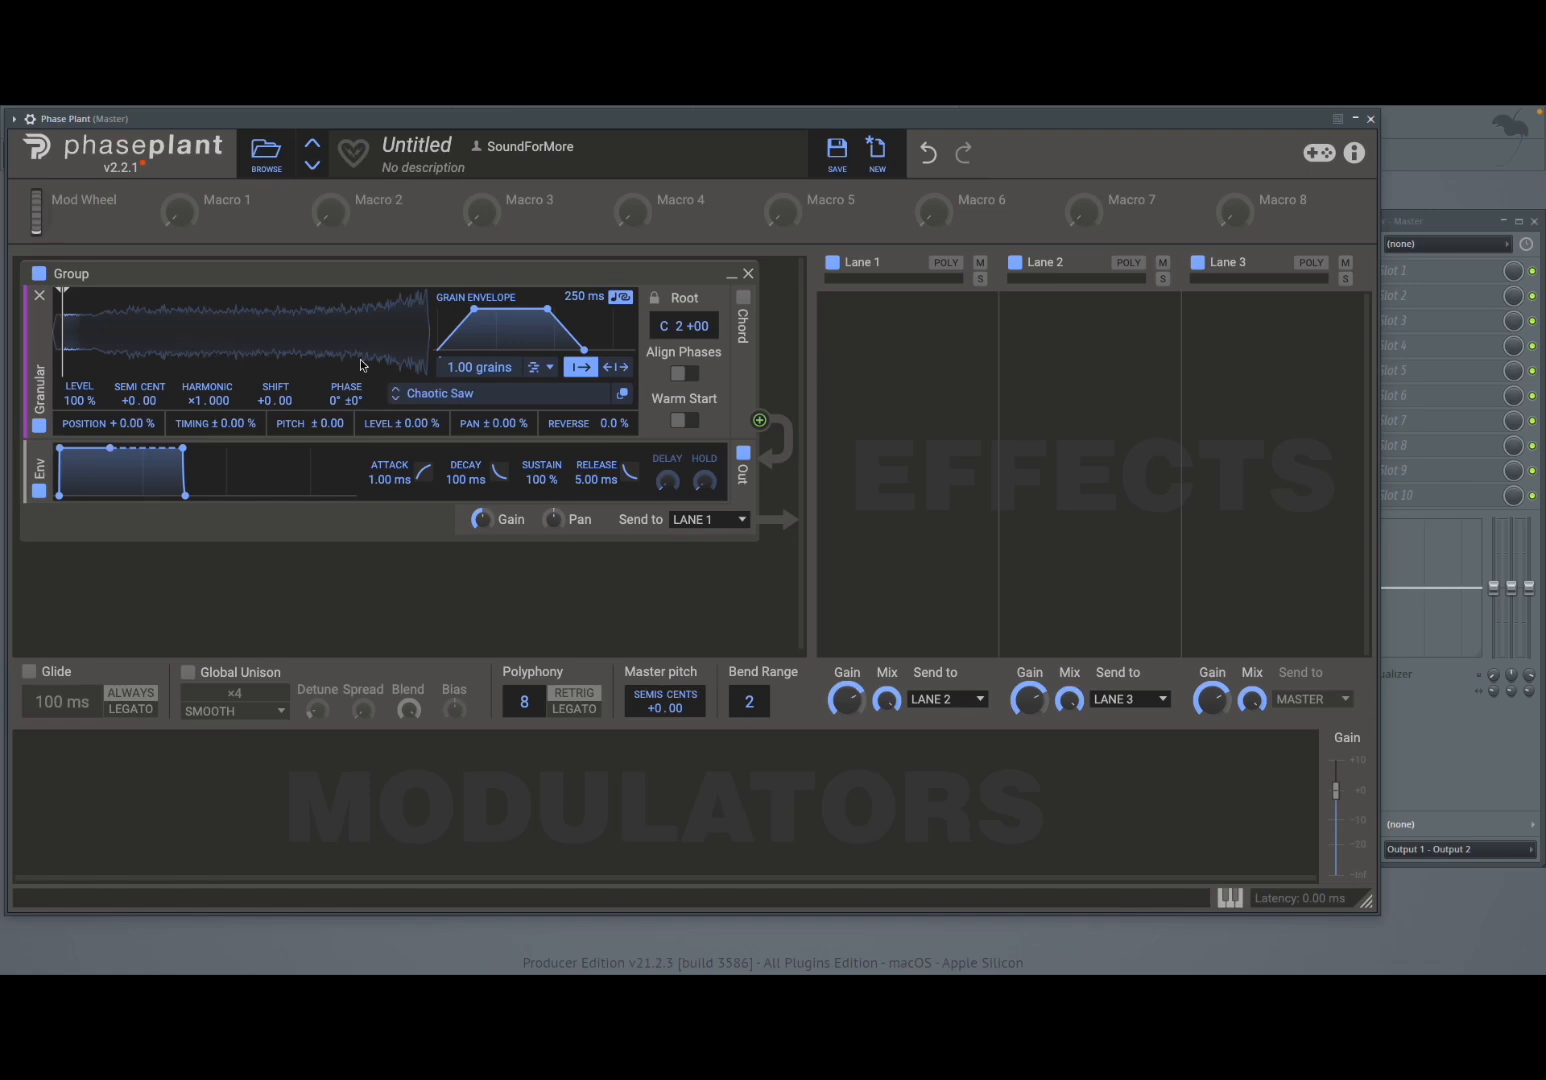
- Switch grain spawning to Rate mode and try adjusting the spawn rate
left_click(541, 367)
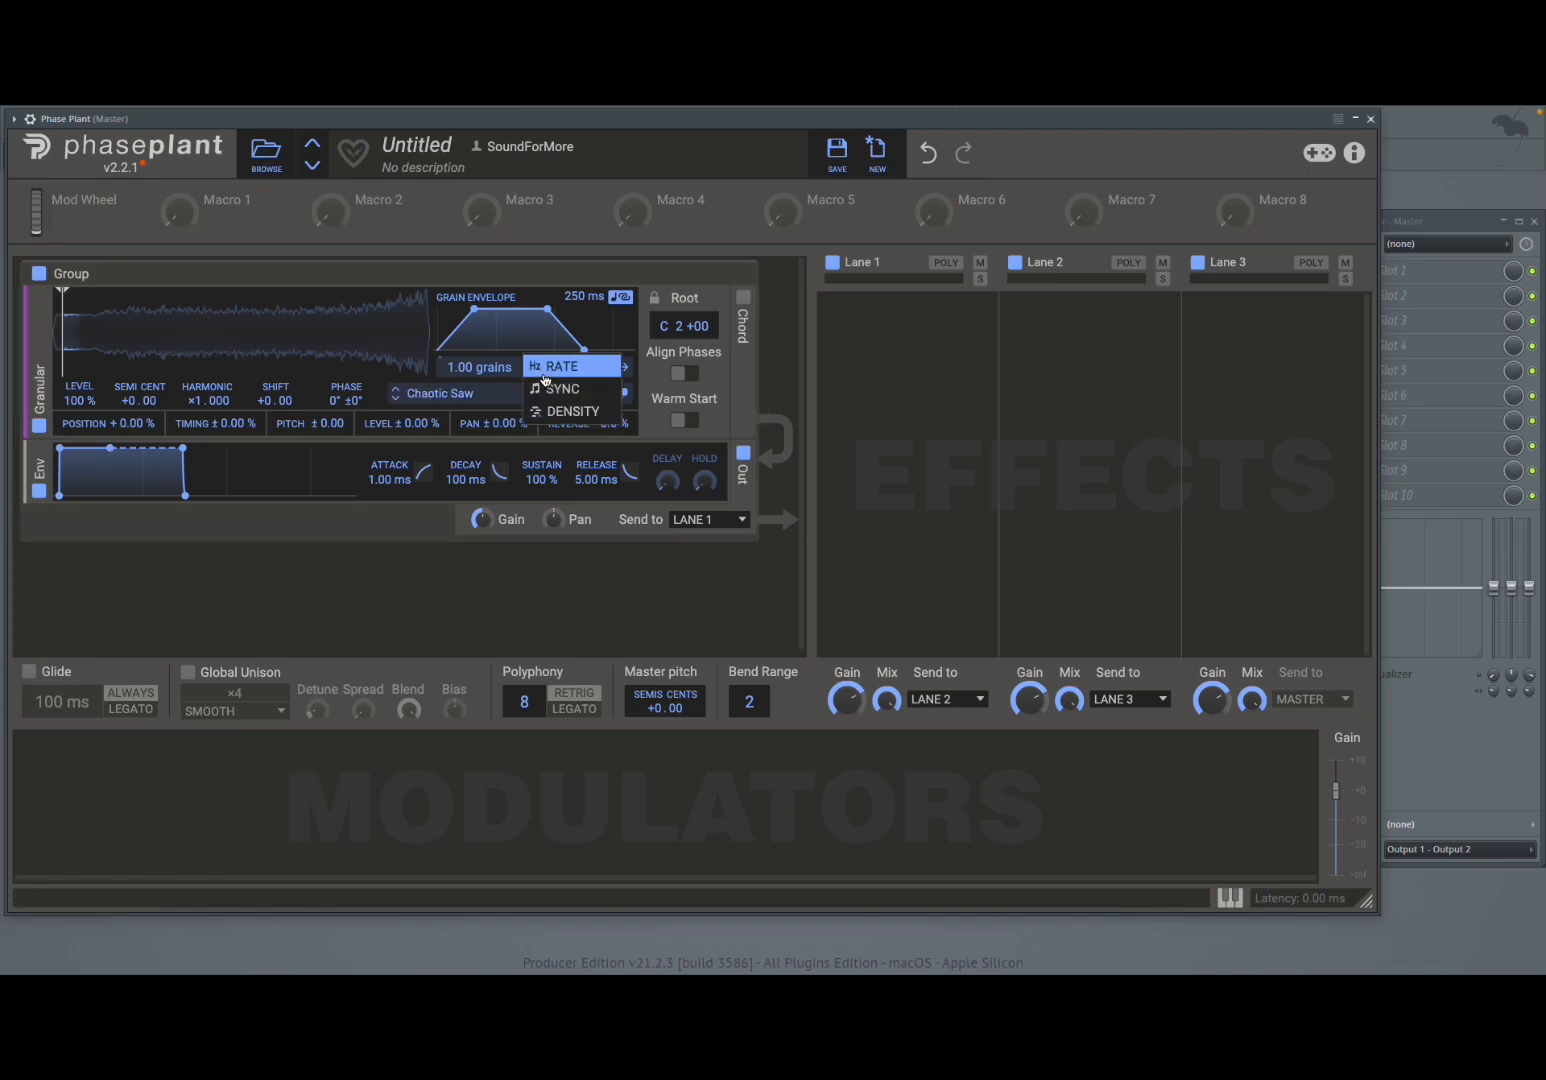
left_click(557, 370)
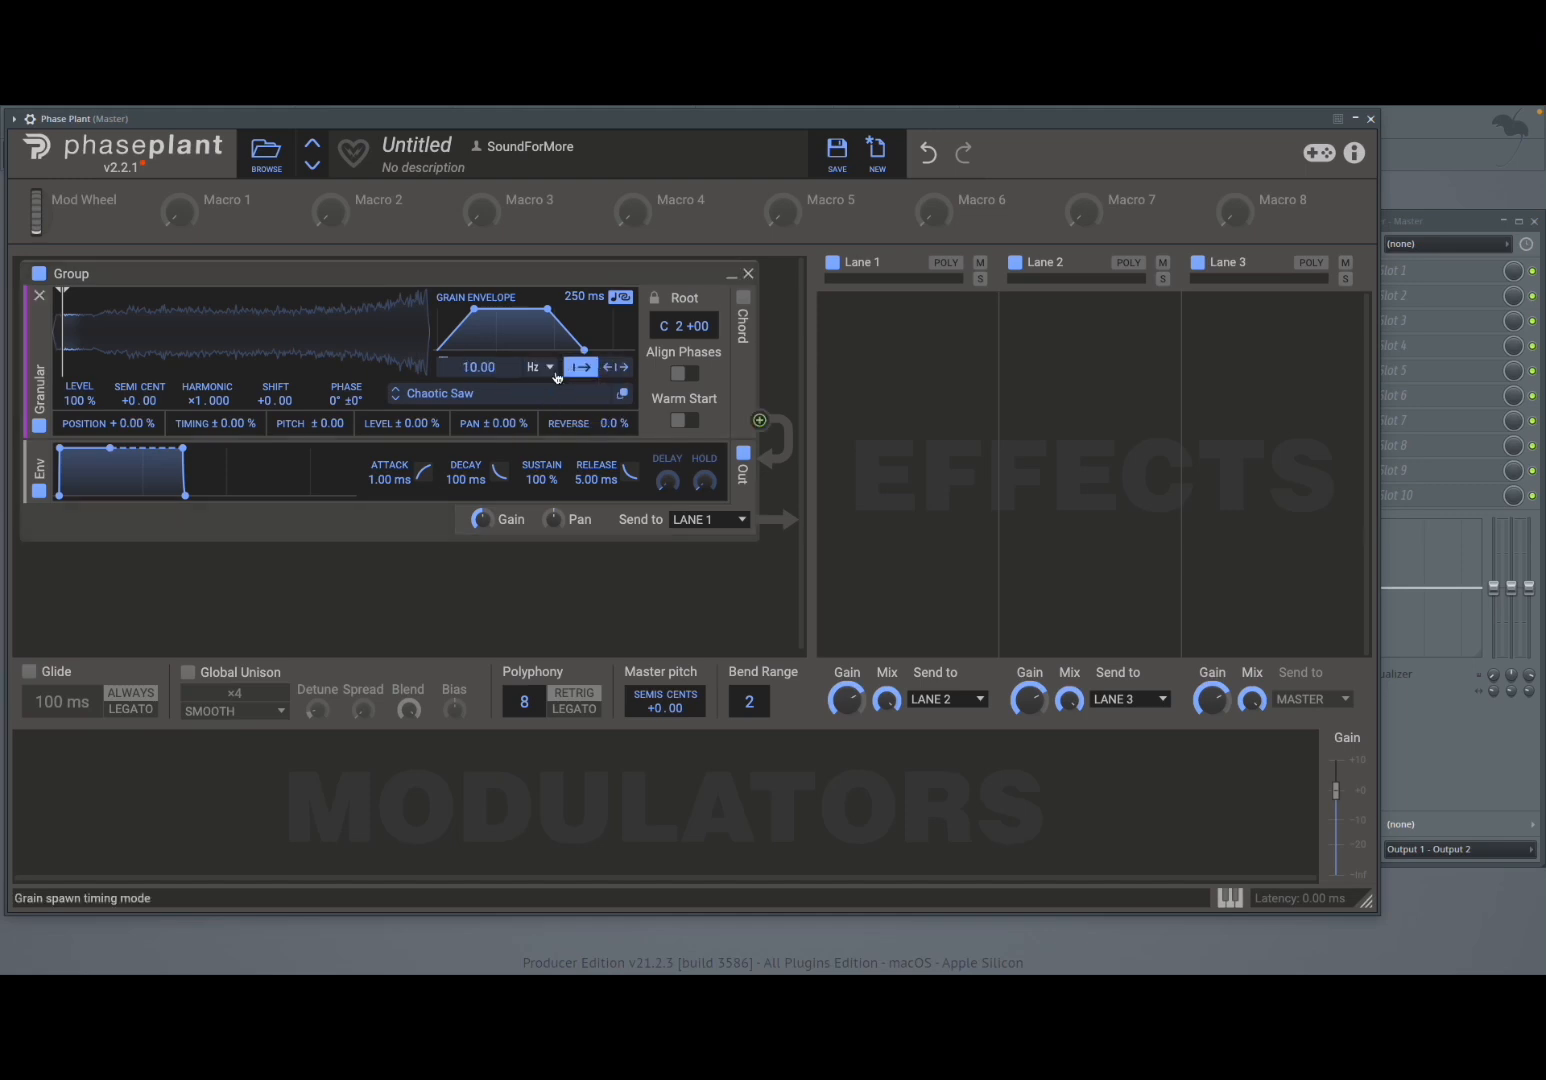
mouse_move(495, 372)
left_mouse_down()
mouse_move(495, 291)
mouse_move(495, 346)
left_mouse_up()
double_click(490, 370)
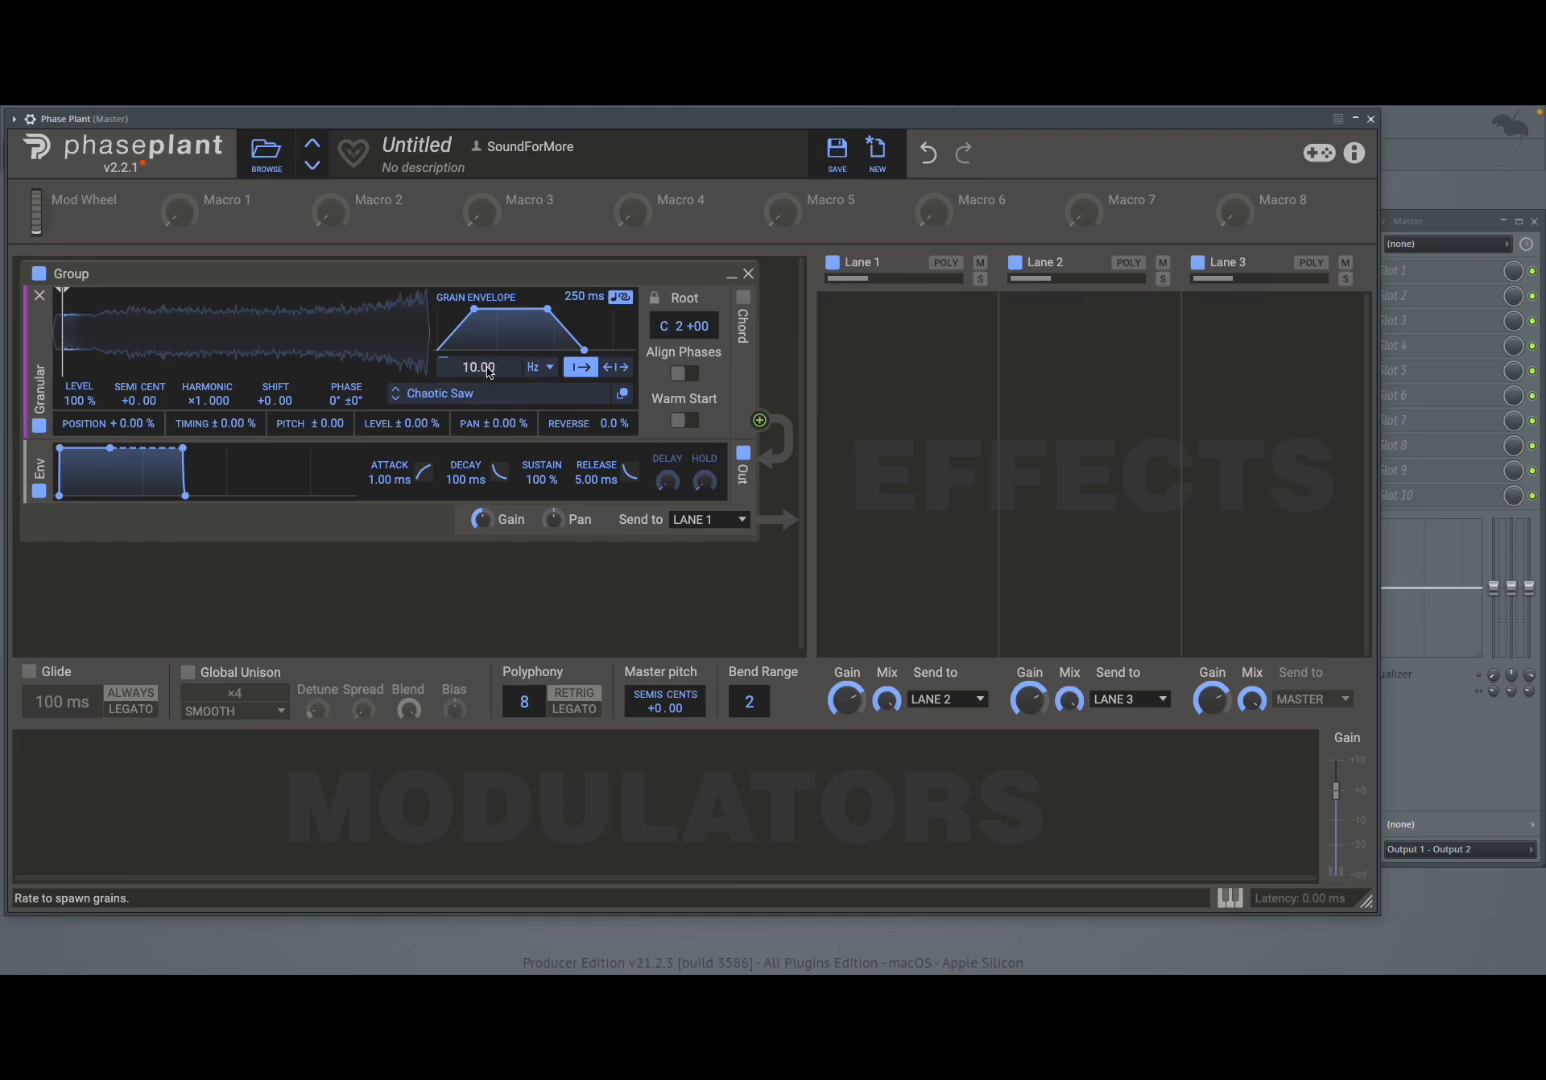
- Switch grain spawning to Sync mode and set the division to 2/32
left_click(540, 370)
left_click(536, 385)
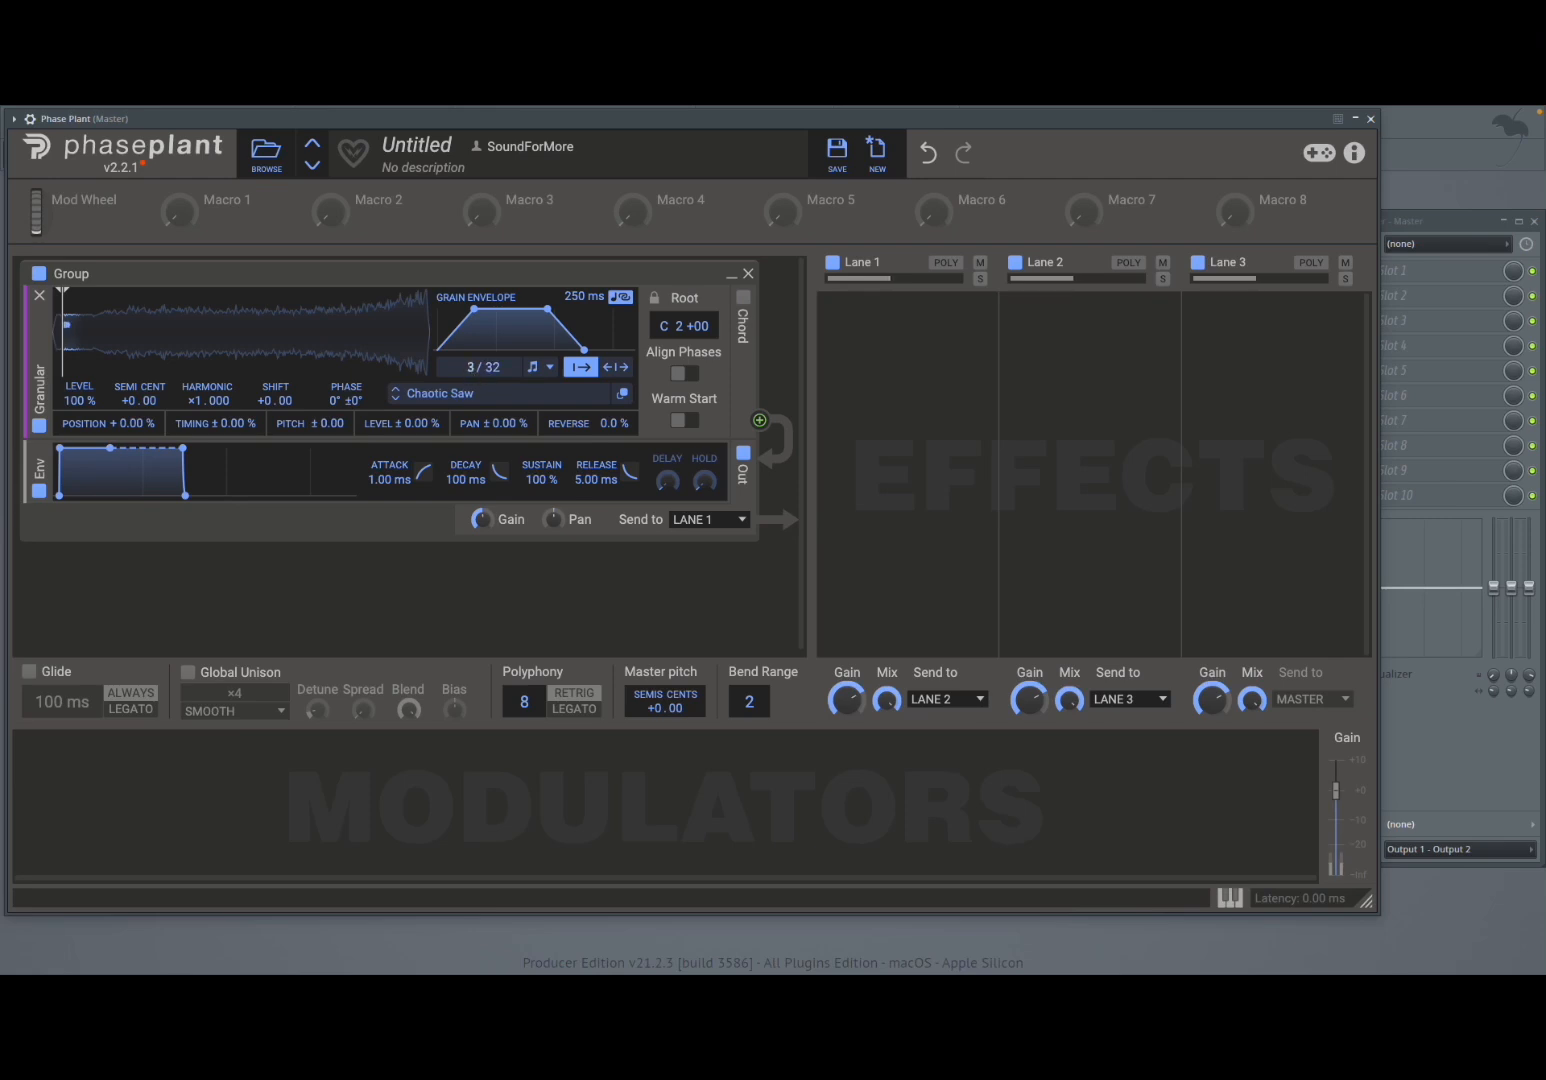
mouse_move(472, 375)
left_mouse_down()
mouse_move(472, 390)
mouse_move(489, 366)
left_mouse_up()
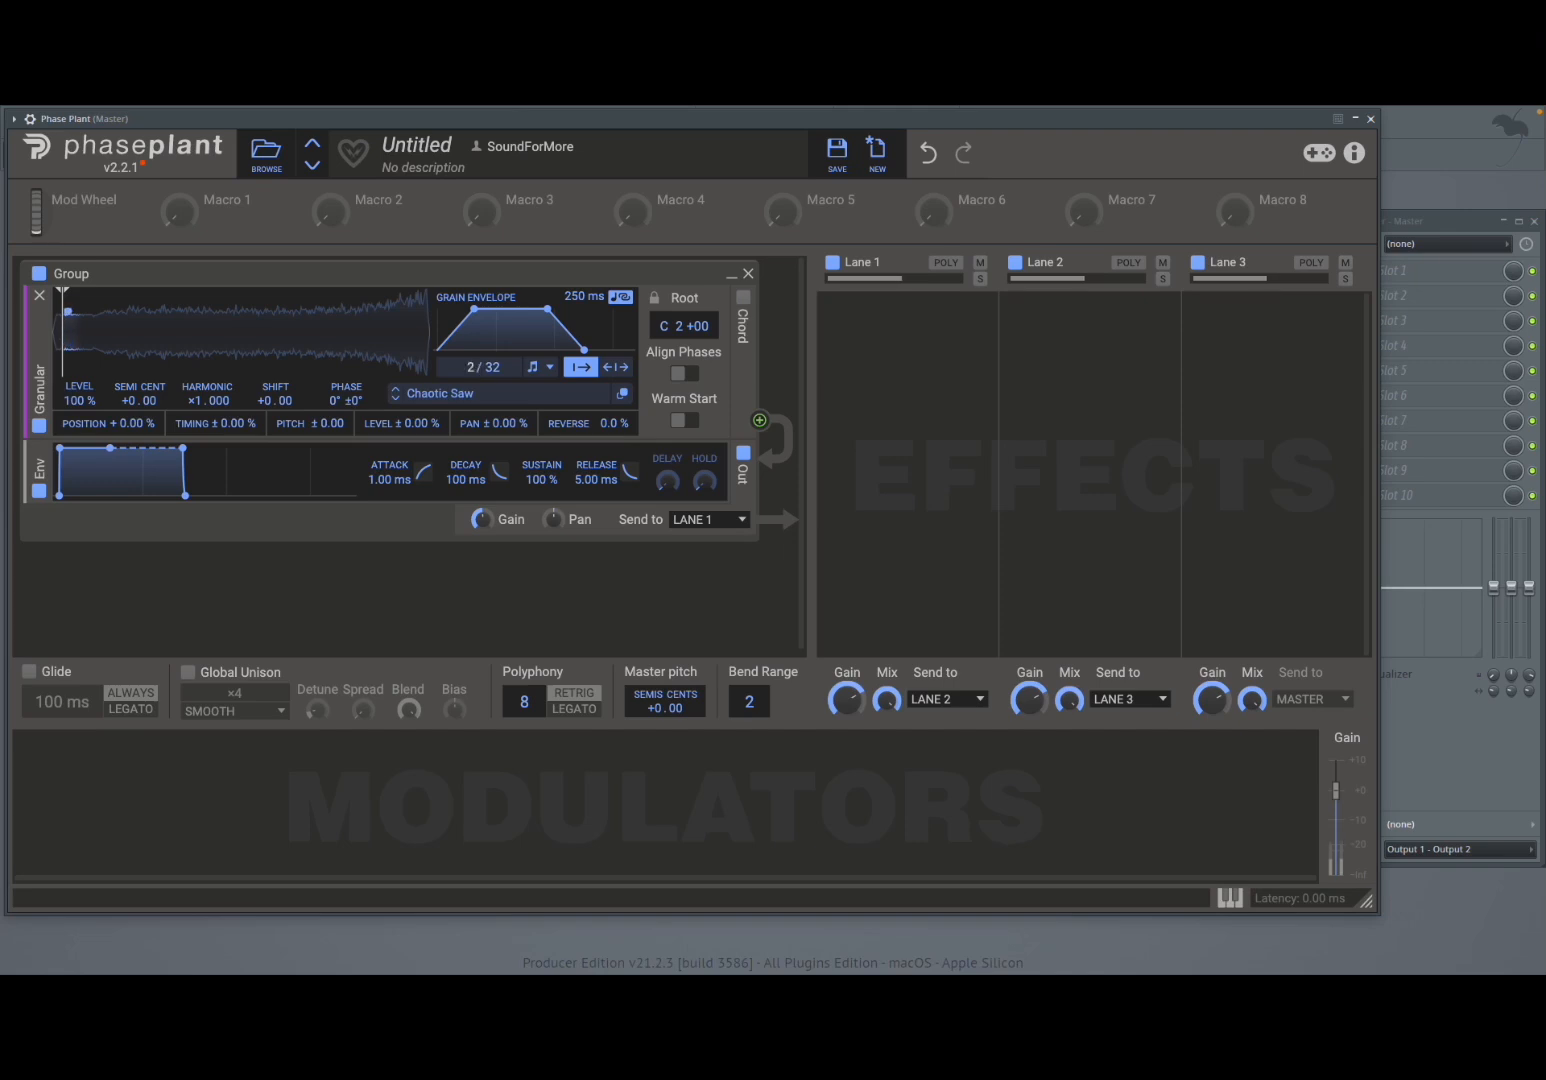
- Switch grain spawning back to Density mode and set it to 0.93 grains
left_click(543, 377)
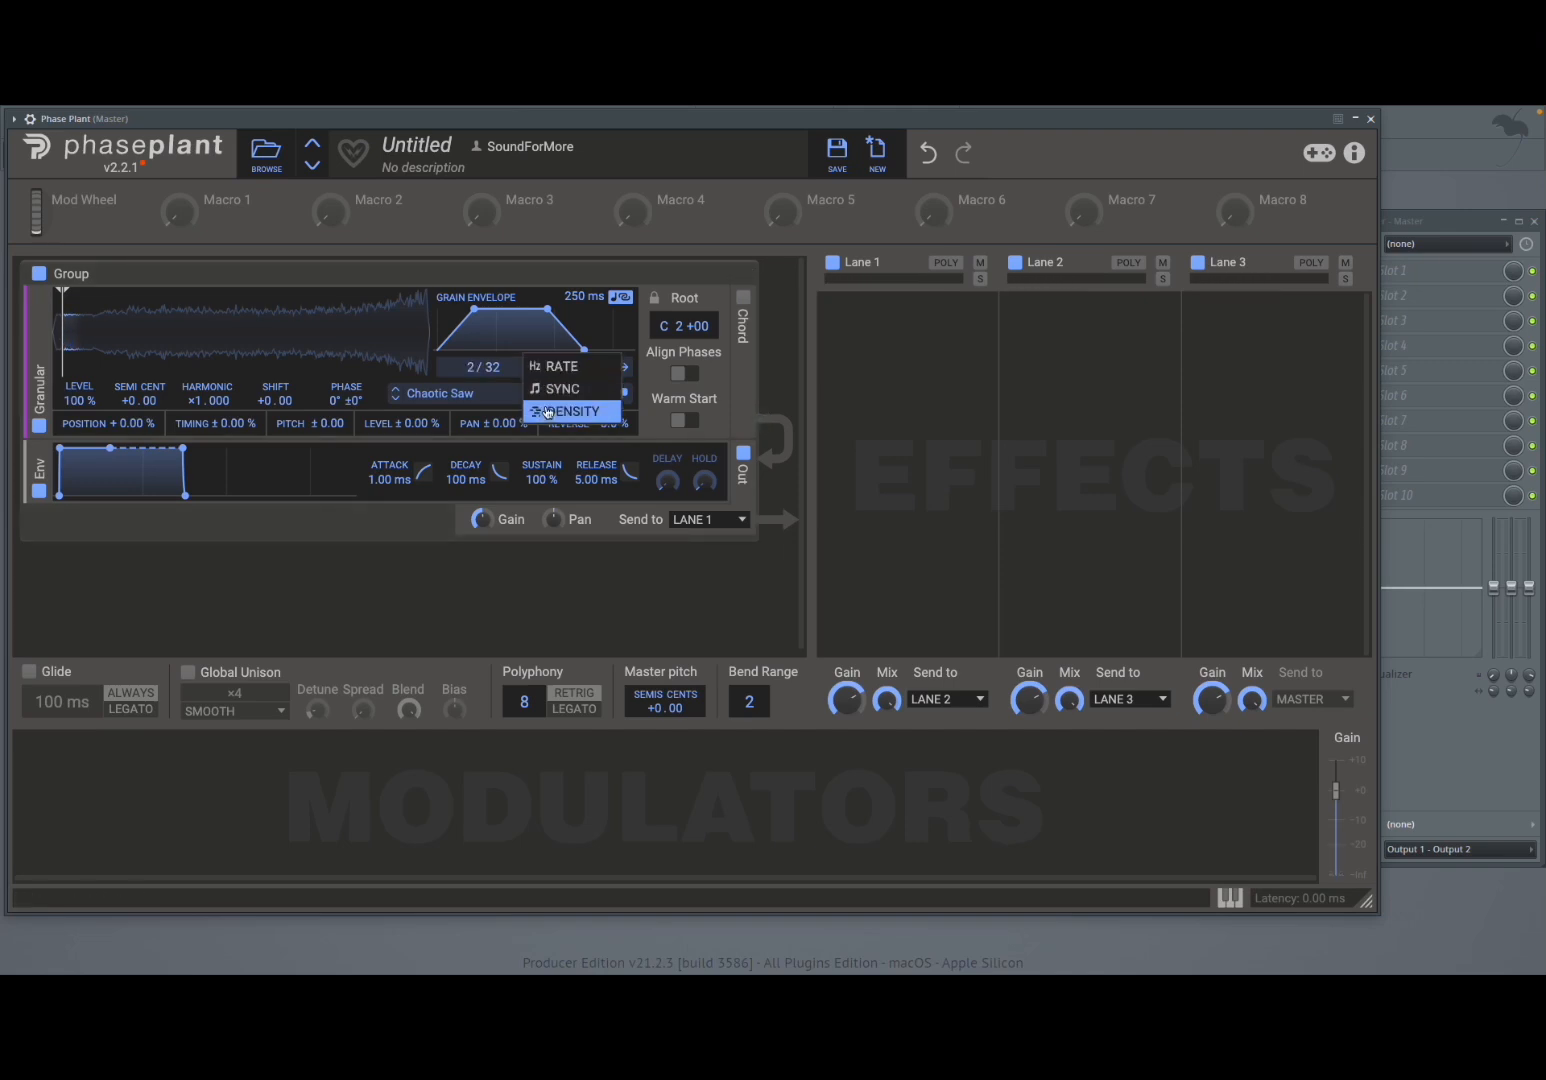
left_click(546, 411)
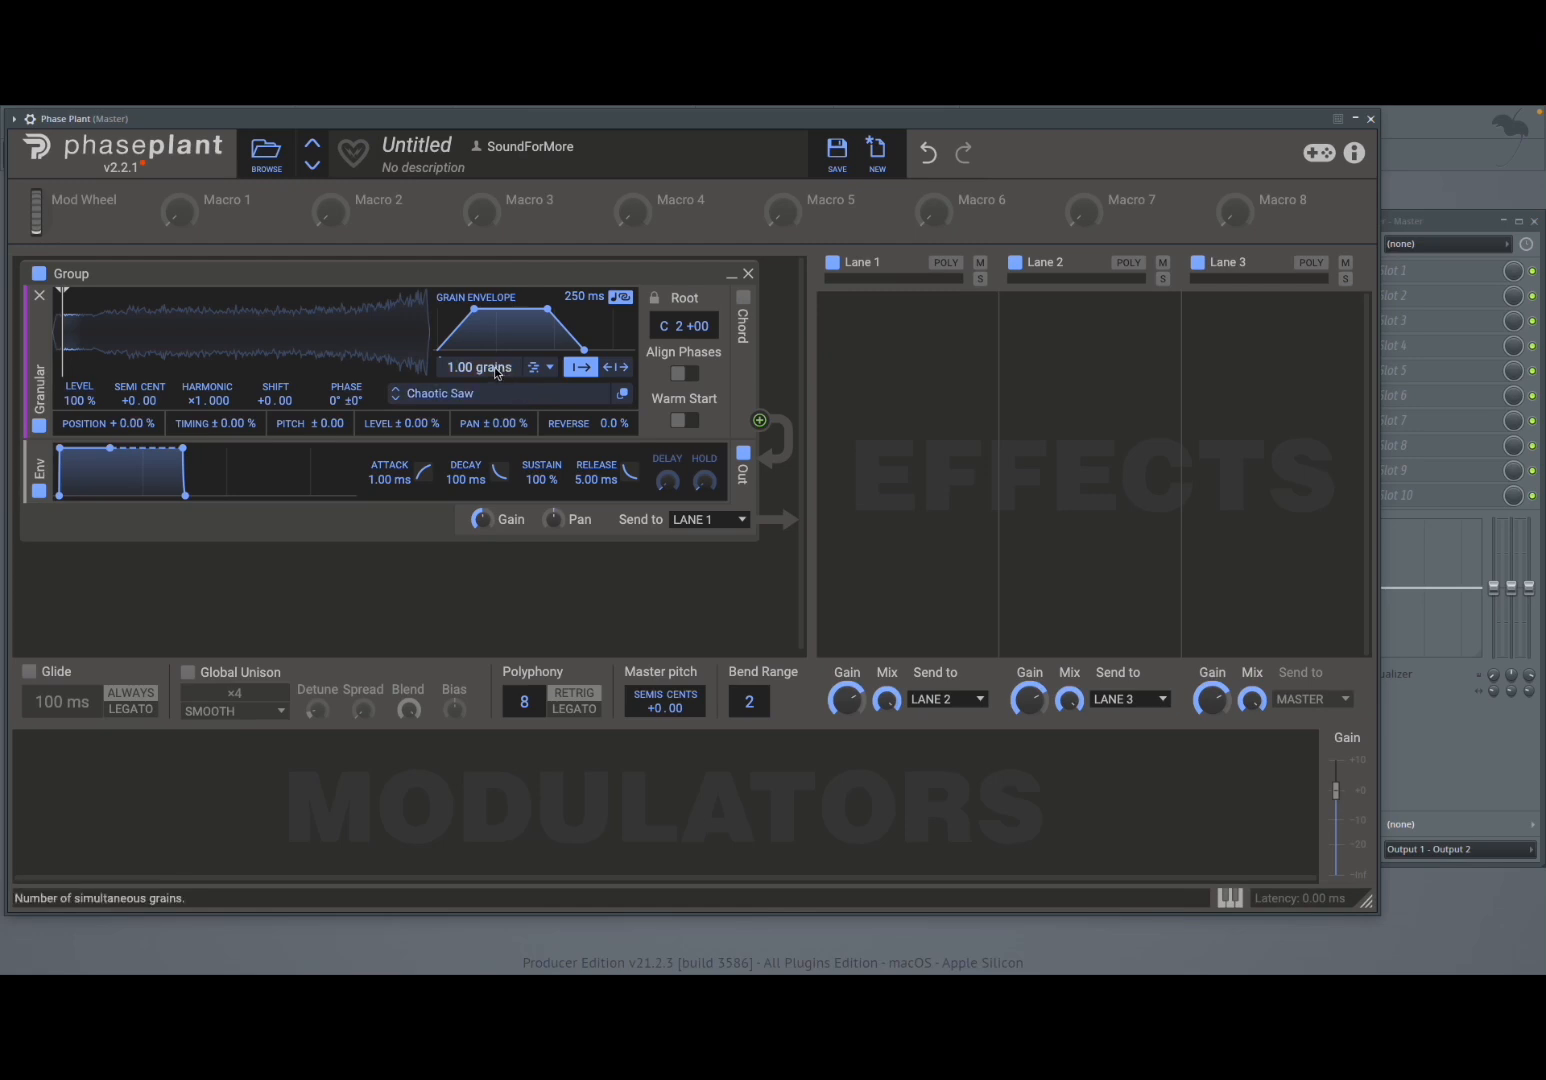
mouse_move(493, 368)
left_mouse_down()
mouse_move(493, 349)
mouse_move(493, 383)
left_mouse_up()
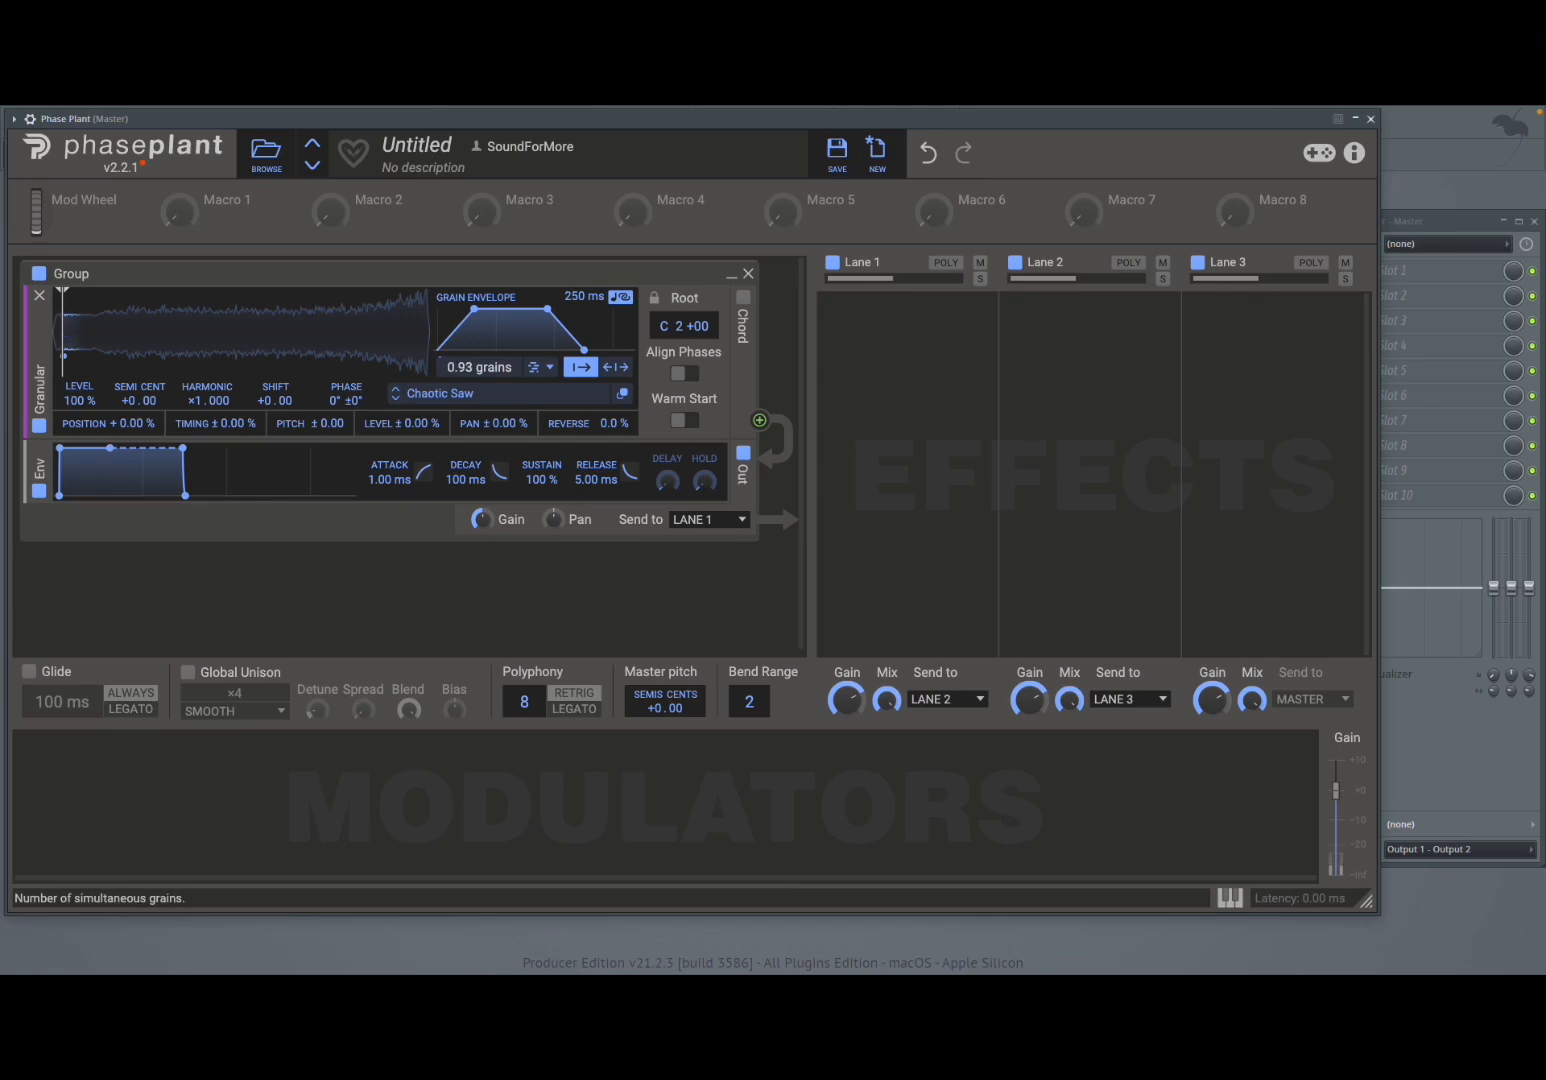
- Set the grain midpoint position mode to bipolar and lengthen the grain envelope to 1.75 s
left_click(616, 368)
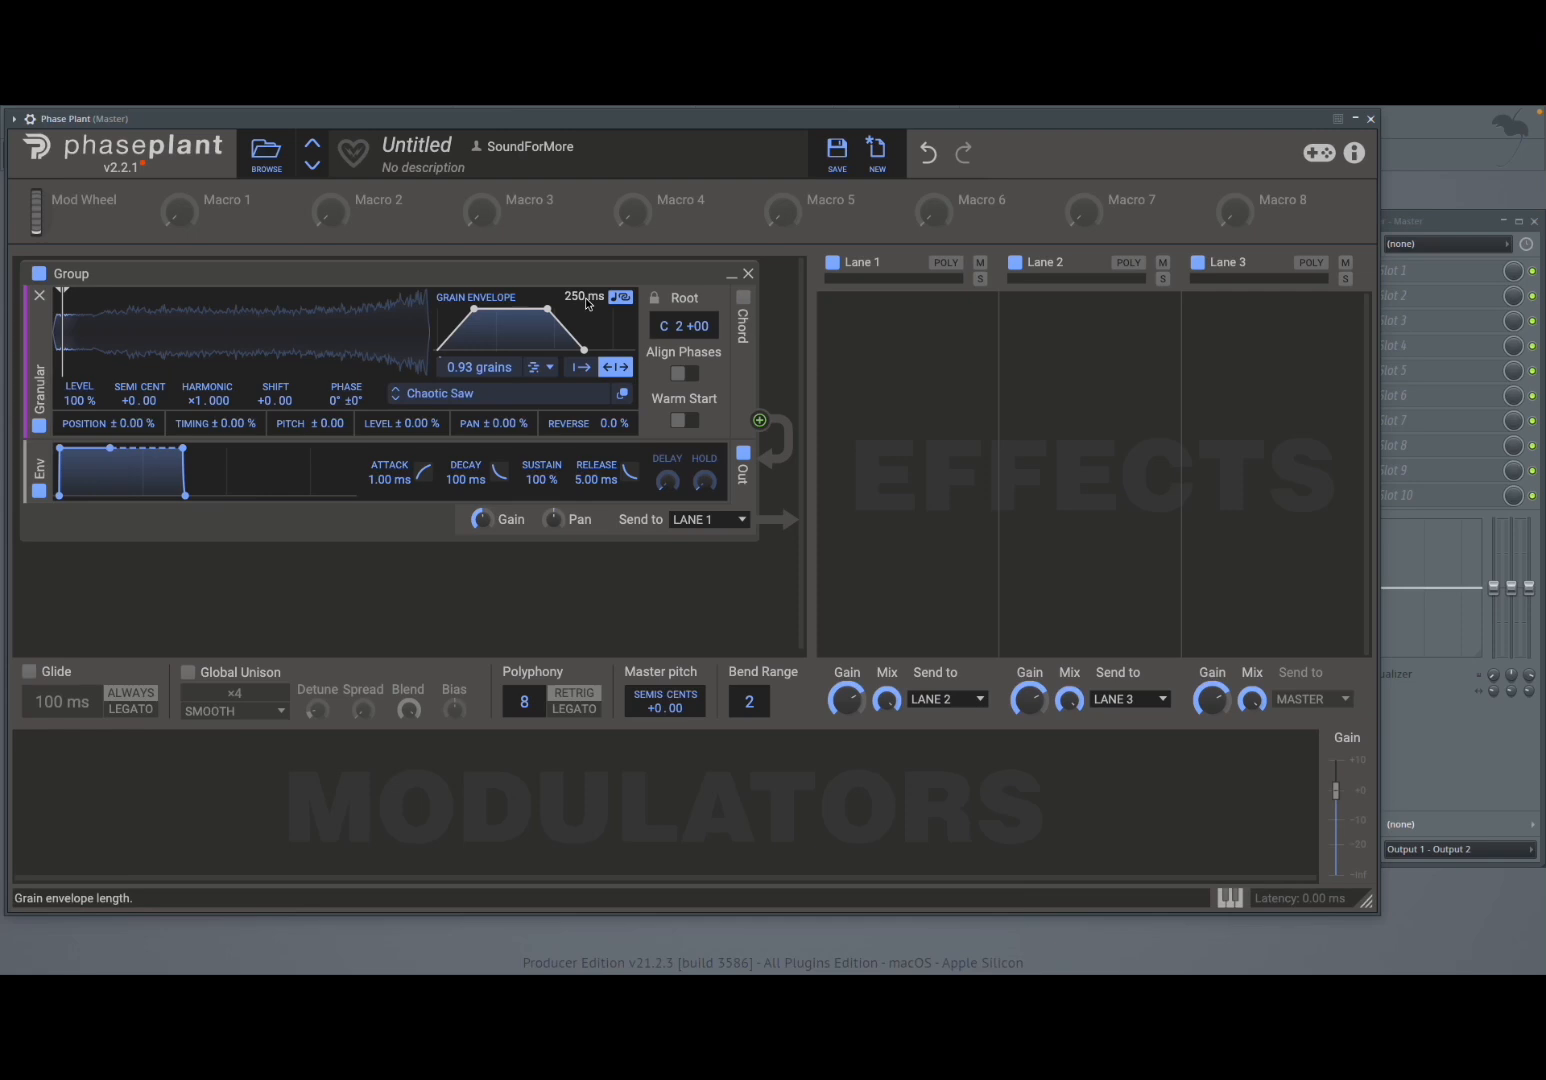
left_click_drag(590, 302, 590, 274)
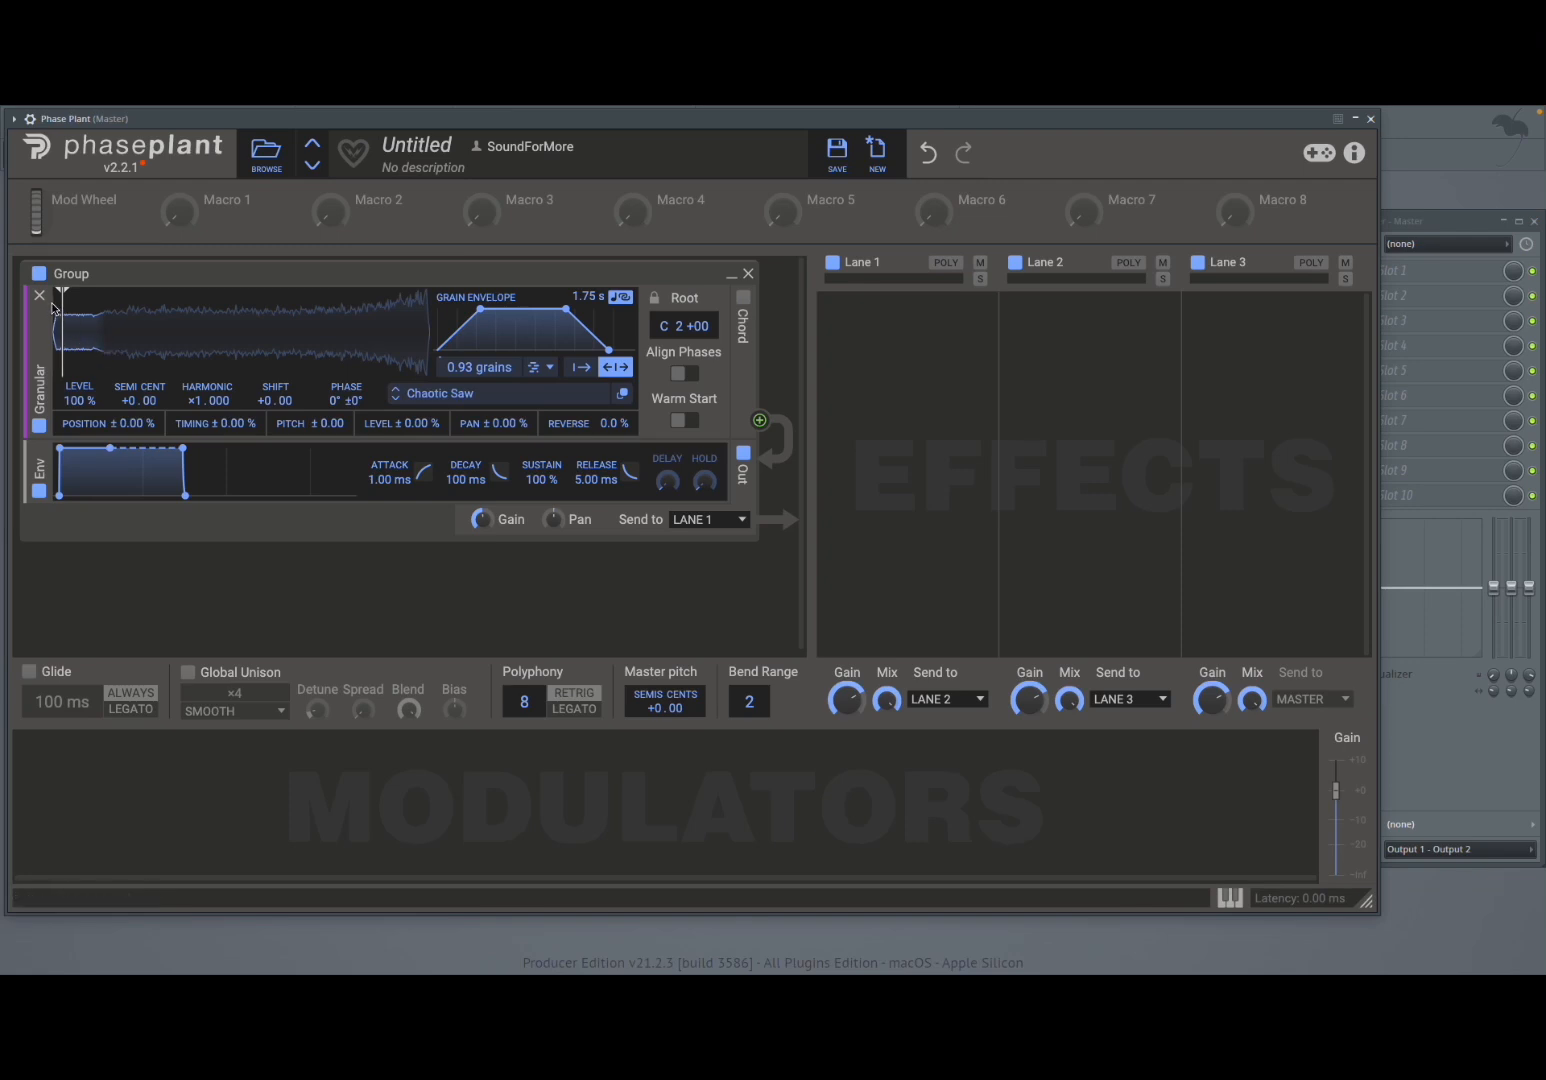
- Move the sample start marker about one sixth into the waveform and switch the grain position mode back to unipolar
left_click_drag(62, 291, 124, 292)
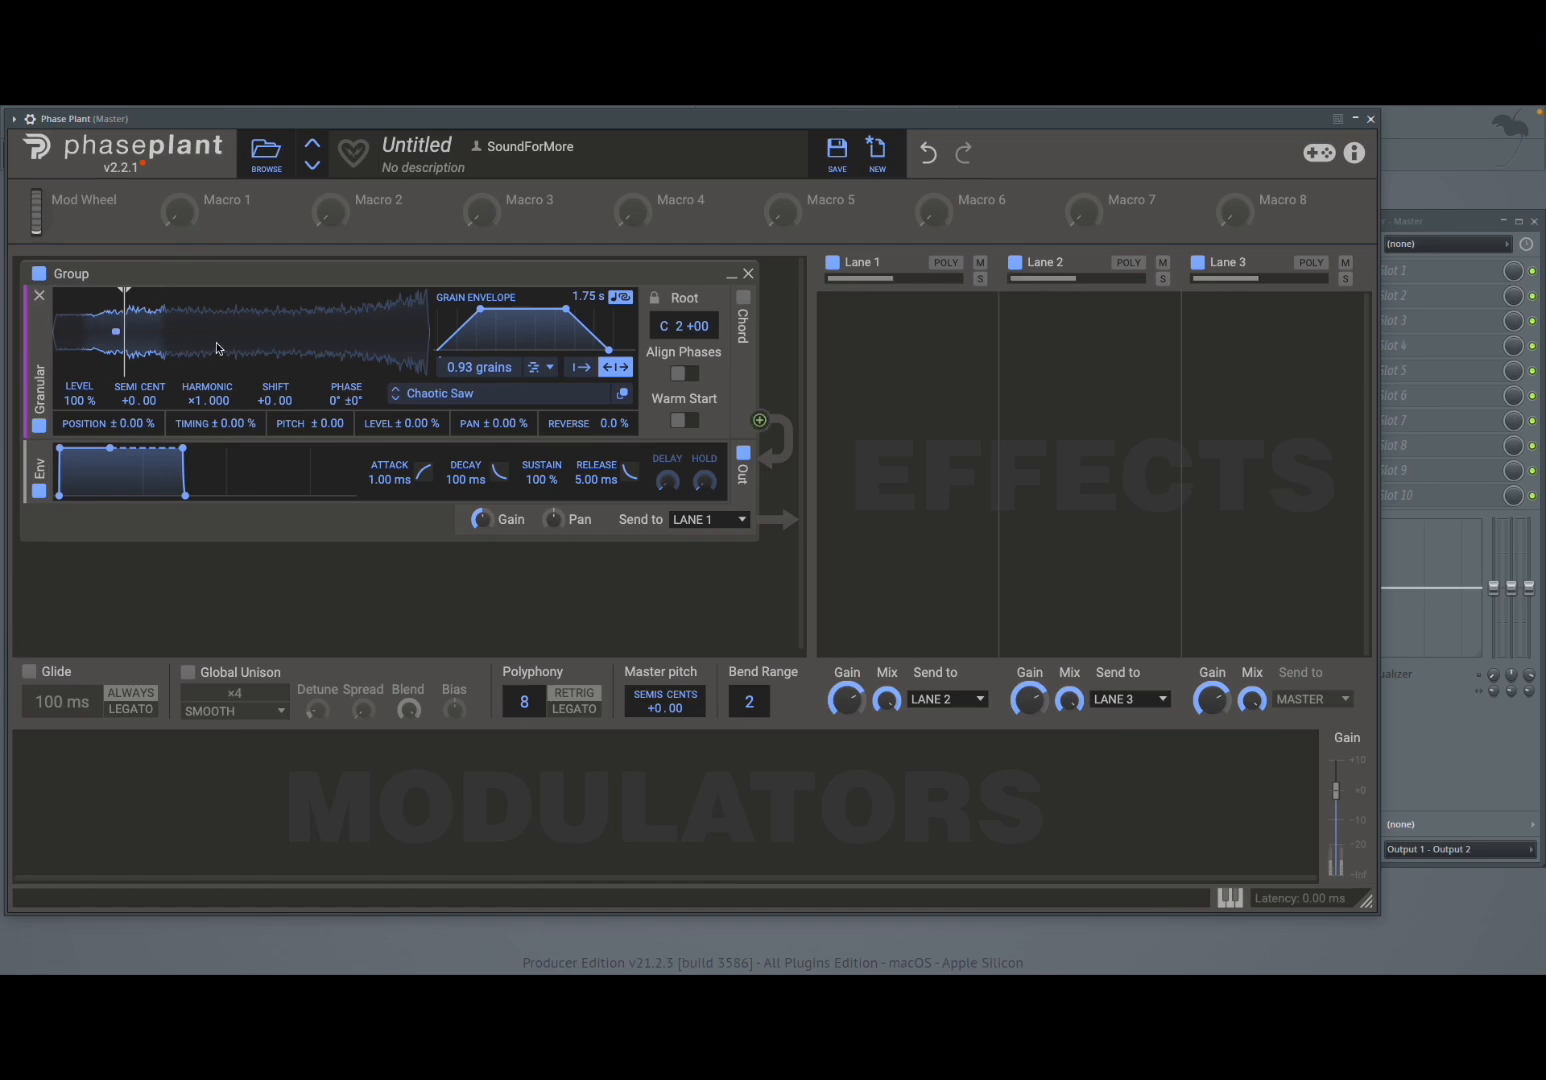
left_click(580, 370)
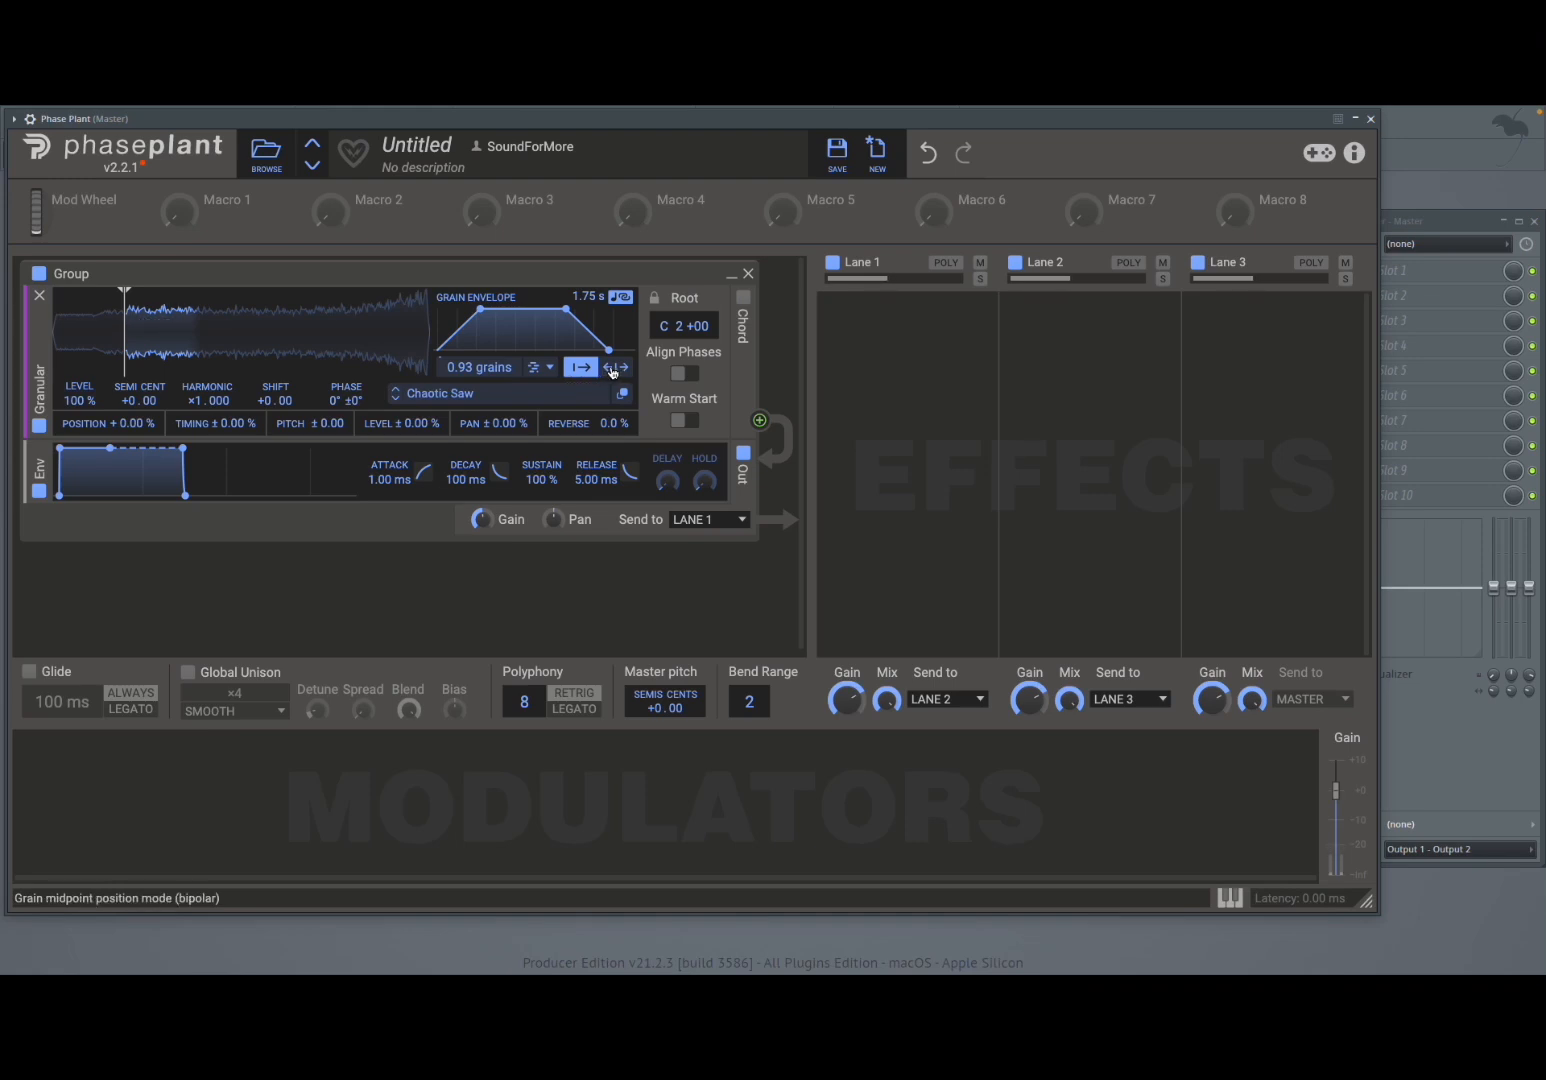
- Switch the grain position mode between bipolar and unipolar twice, finishing on unipolar
left_click(613, 368)
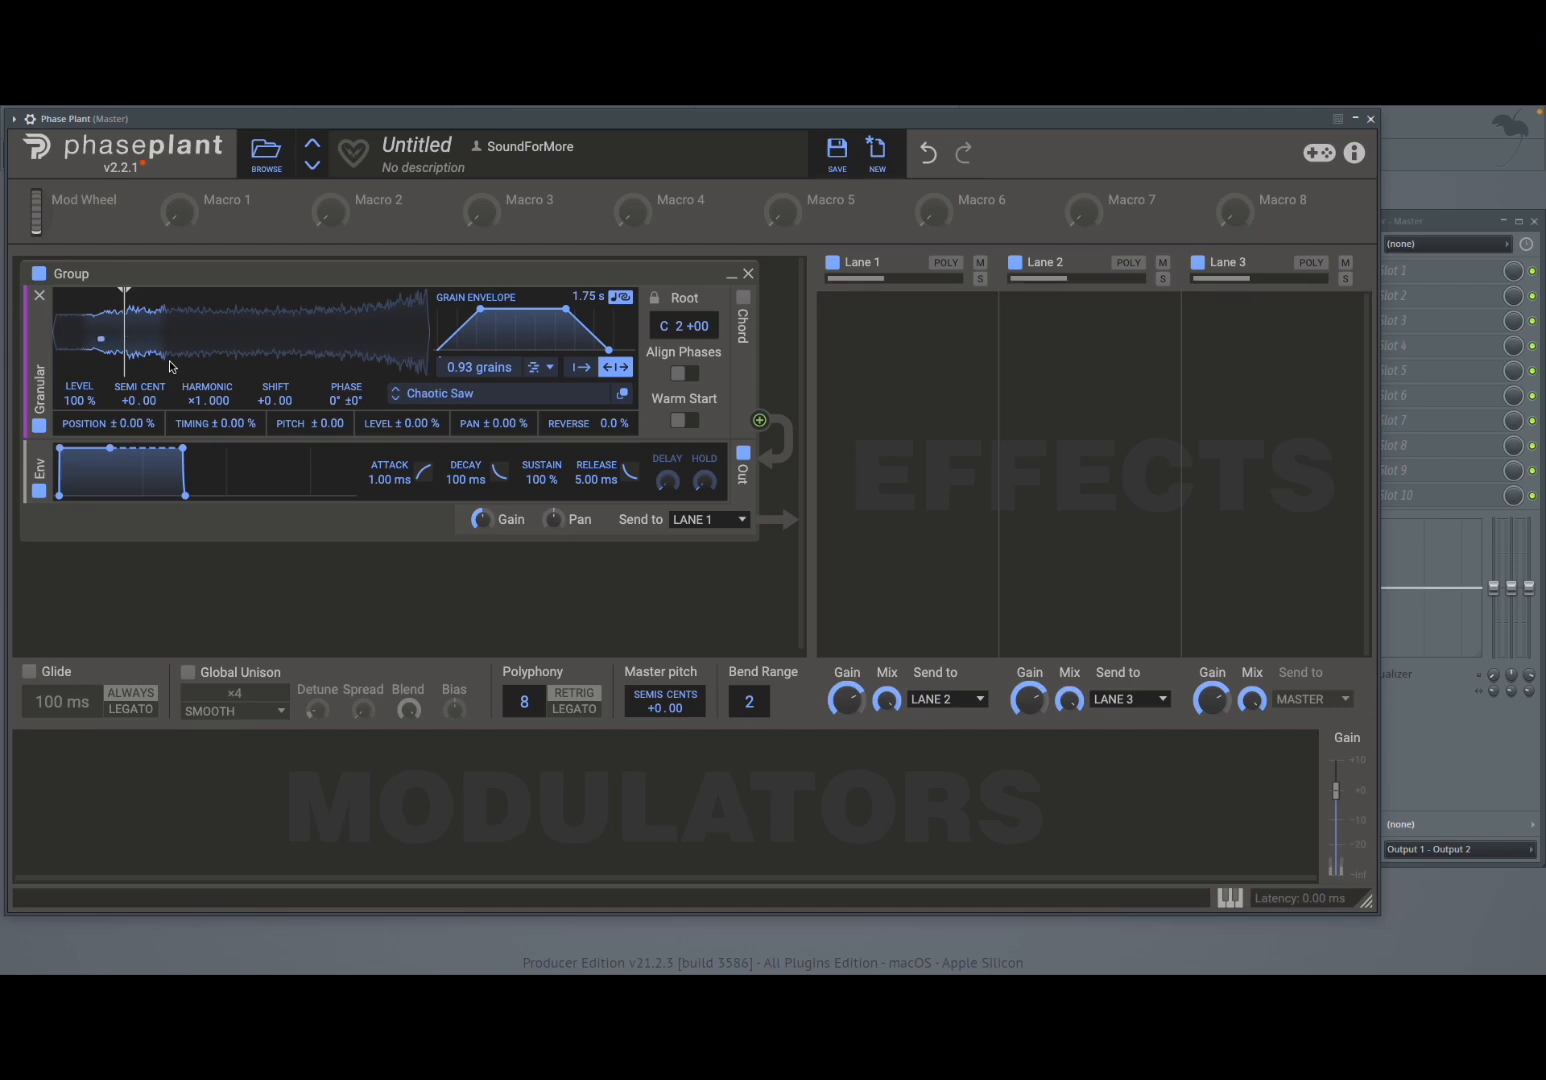
left_click(580, 367)
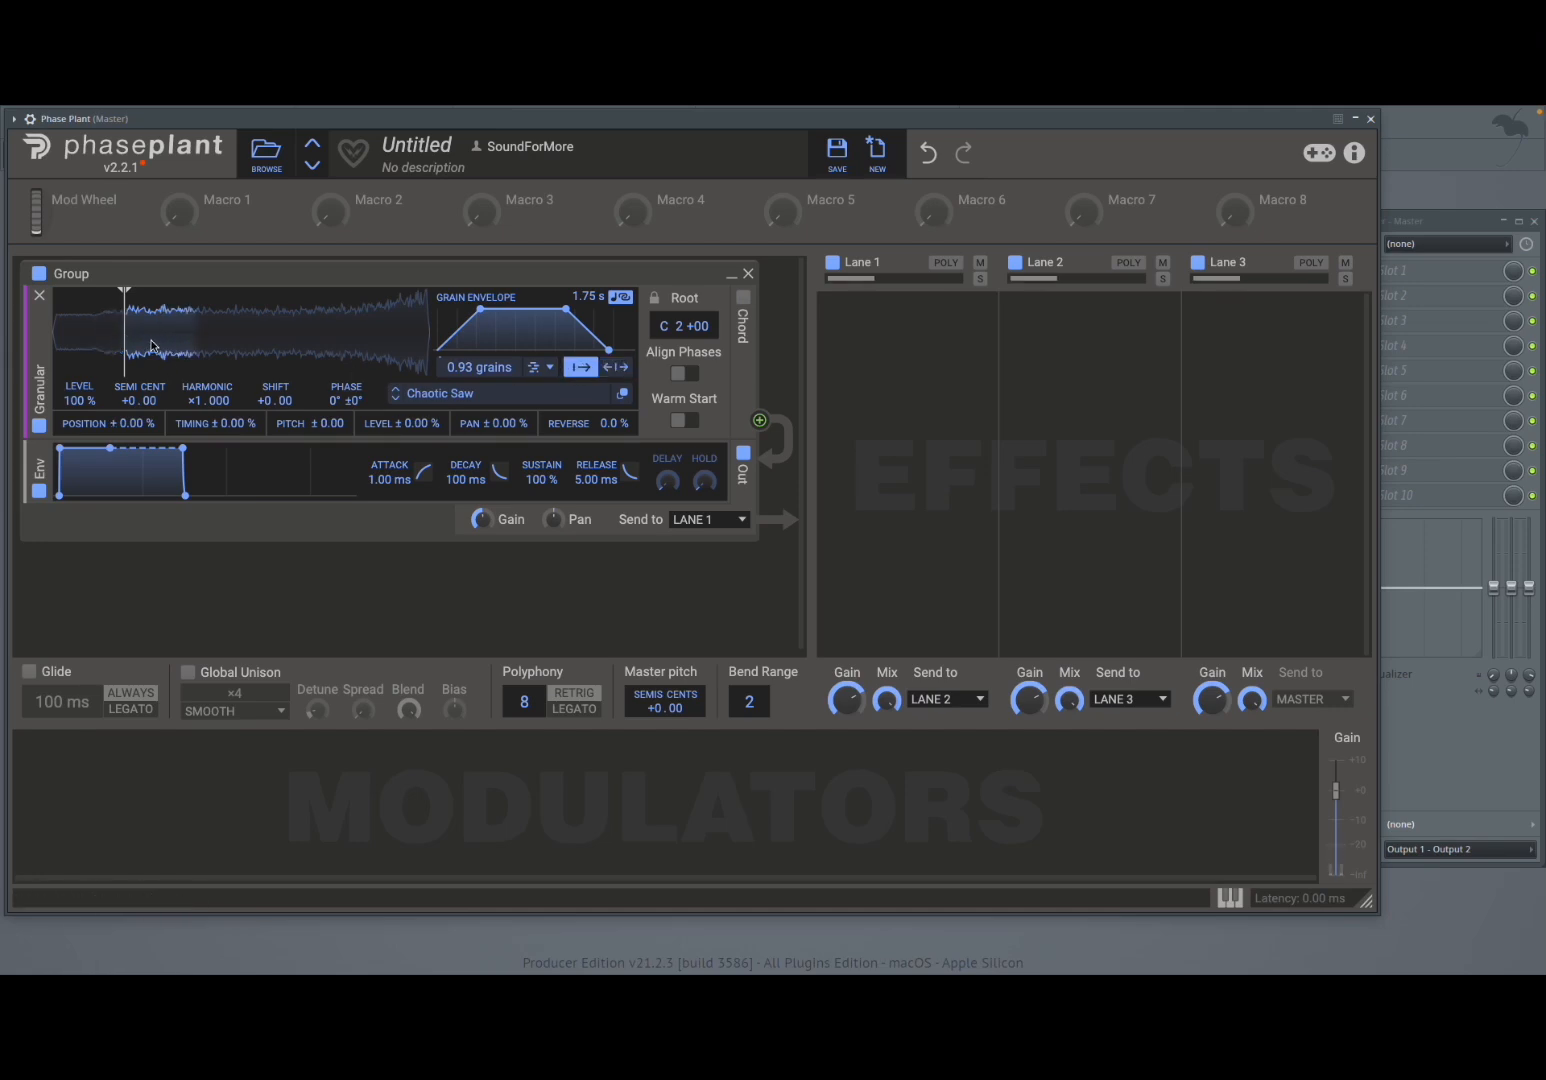
left_click(606, 372)
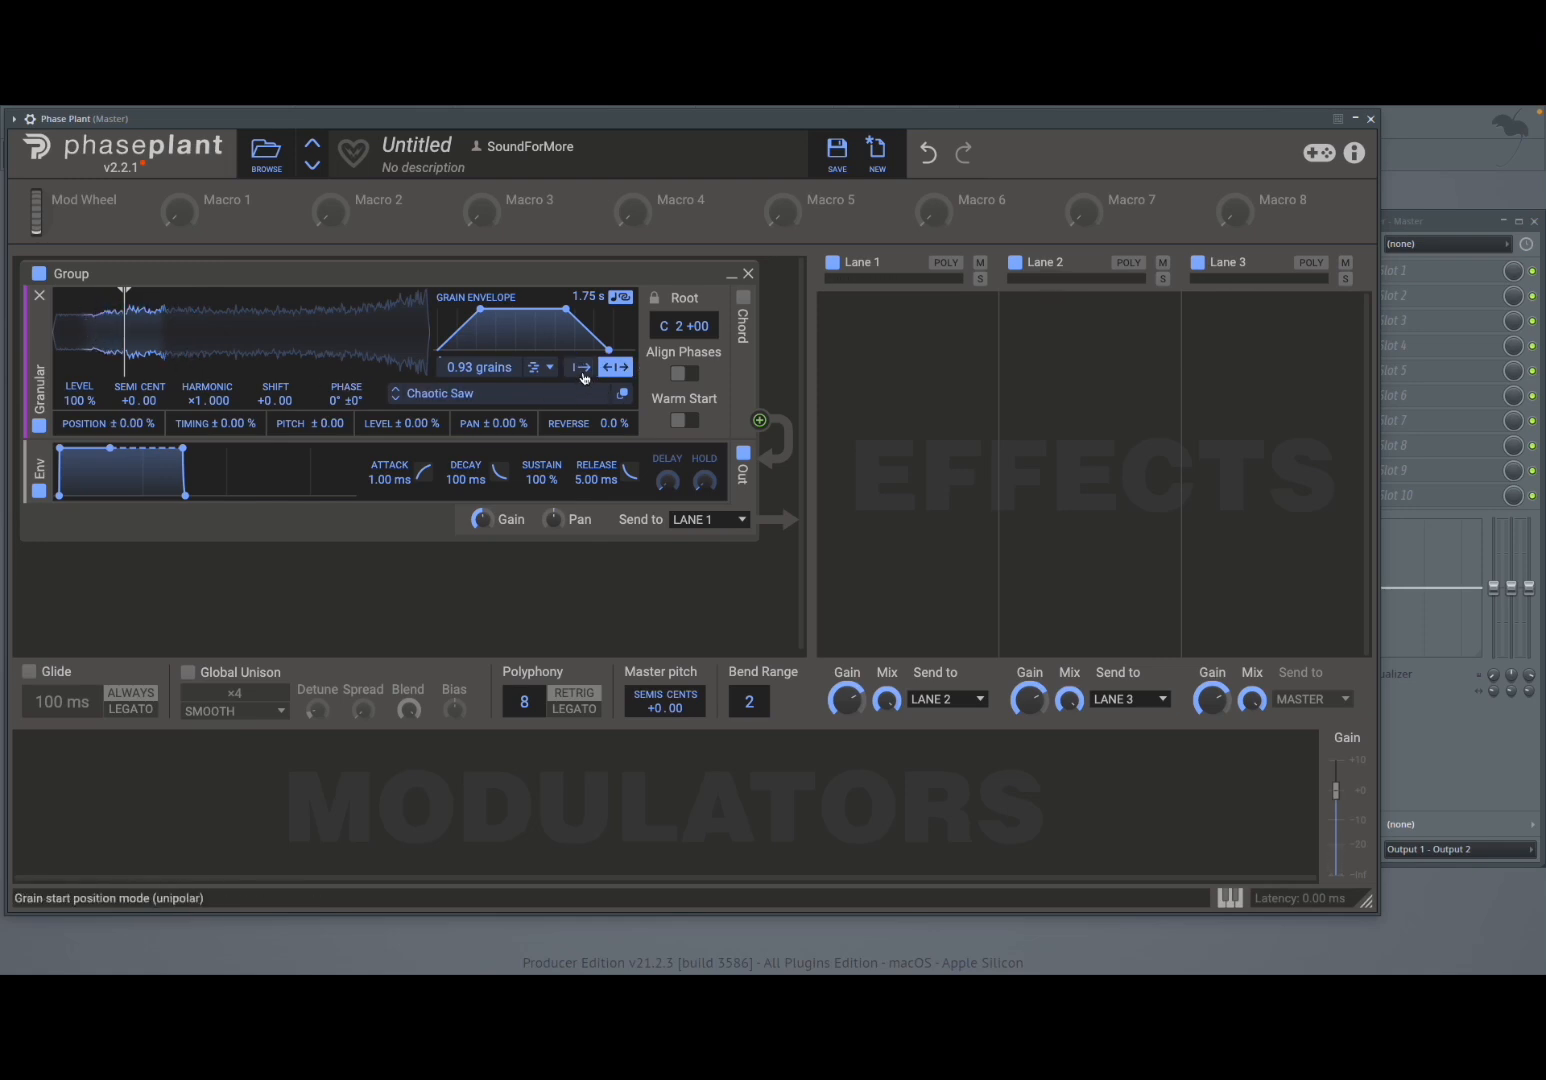
left_click(583, 370)
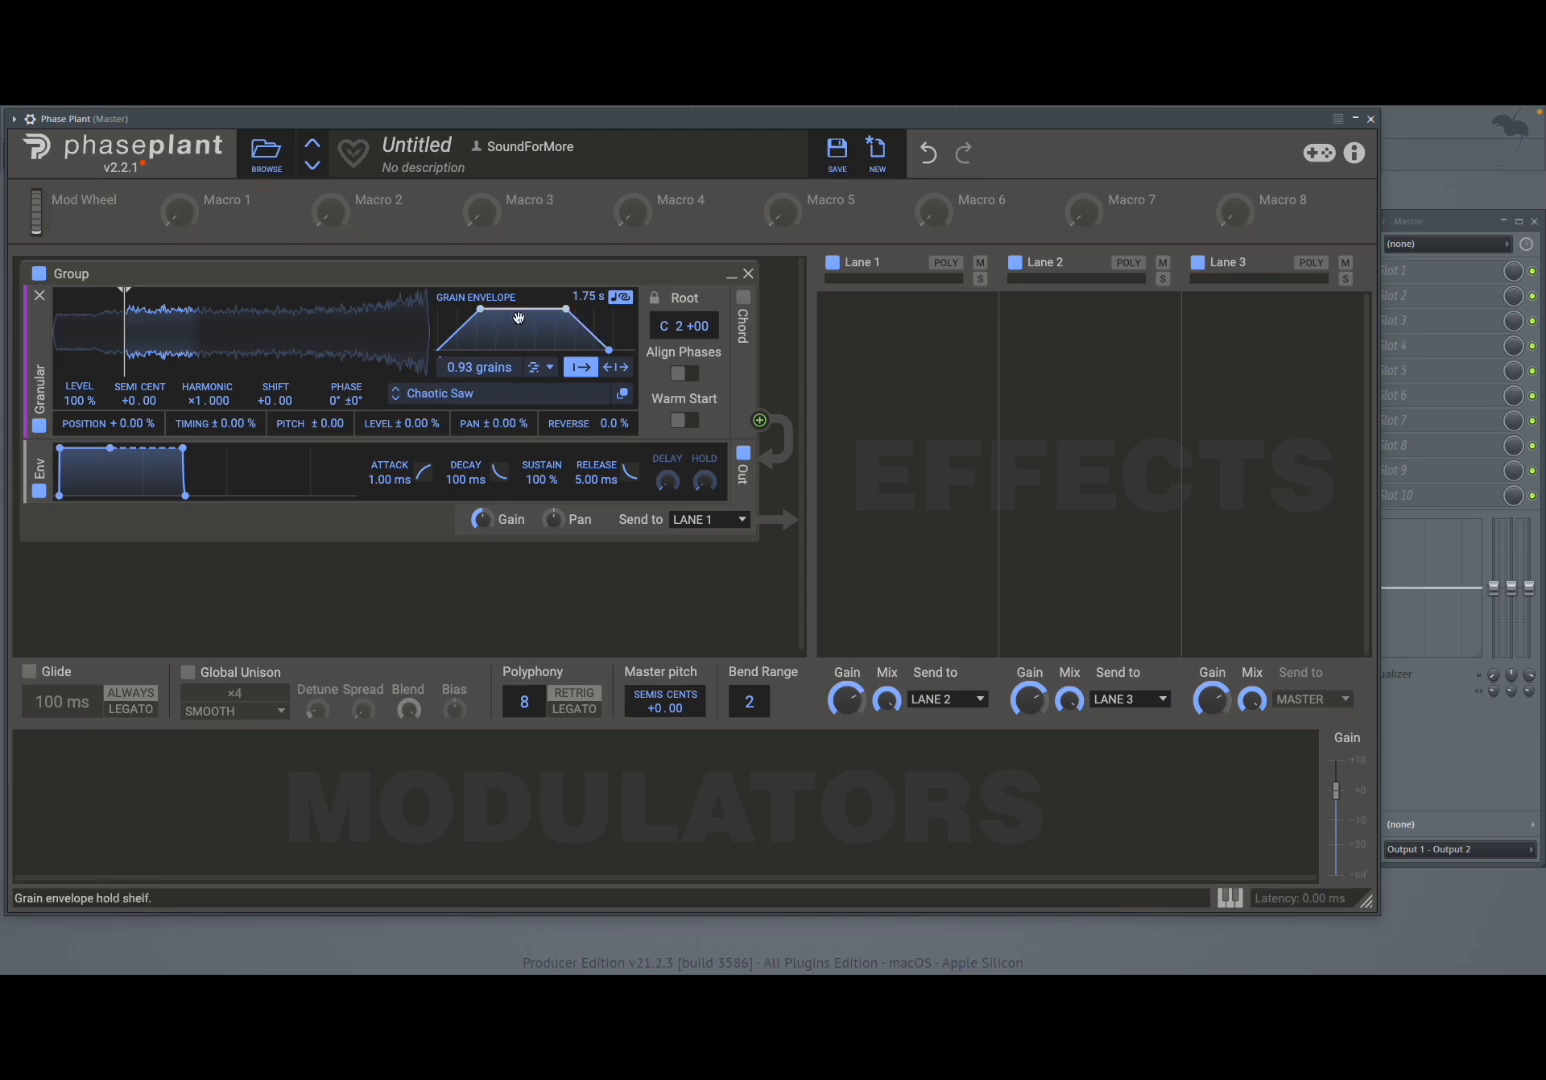
- Reshape the grain envelope by moving its hold shelf and bending the attack and decay curves
left_click_drag(522, 309, 576, 312)
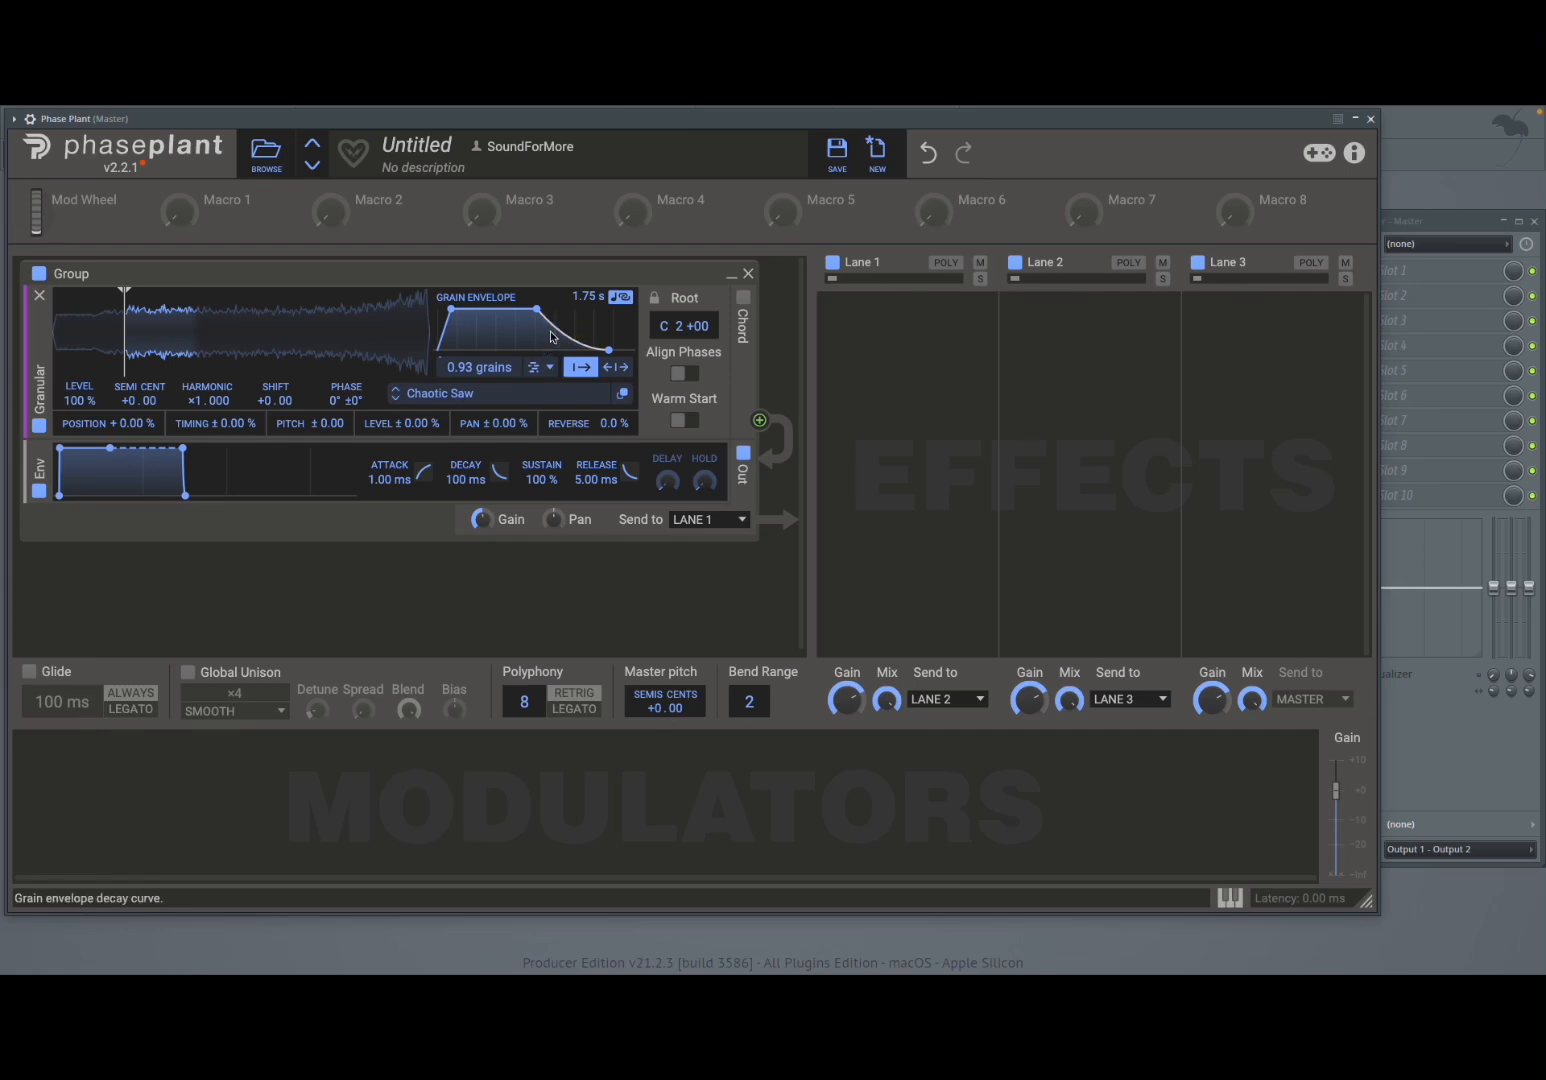
mouse_move(450, 309)
left_mouse_down()
mouse_move(450, 339)
mouse_move(450, 319)
left_mouse_up()
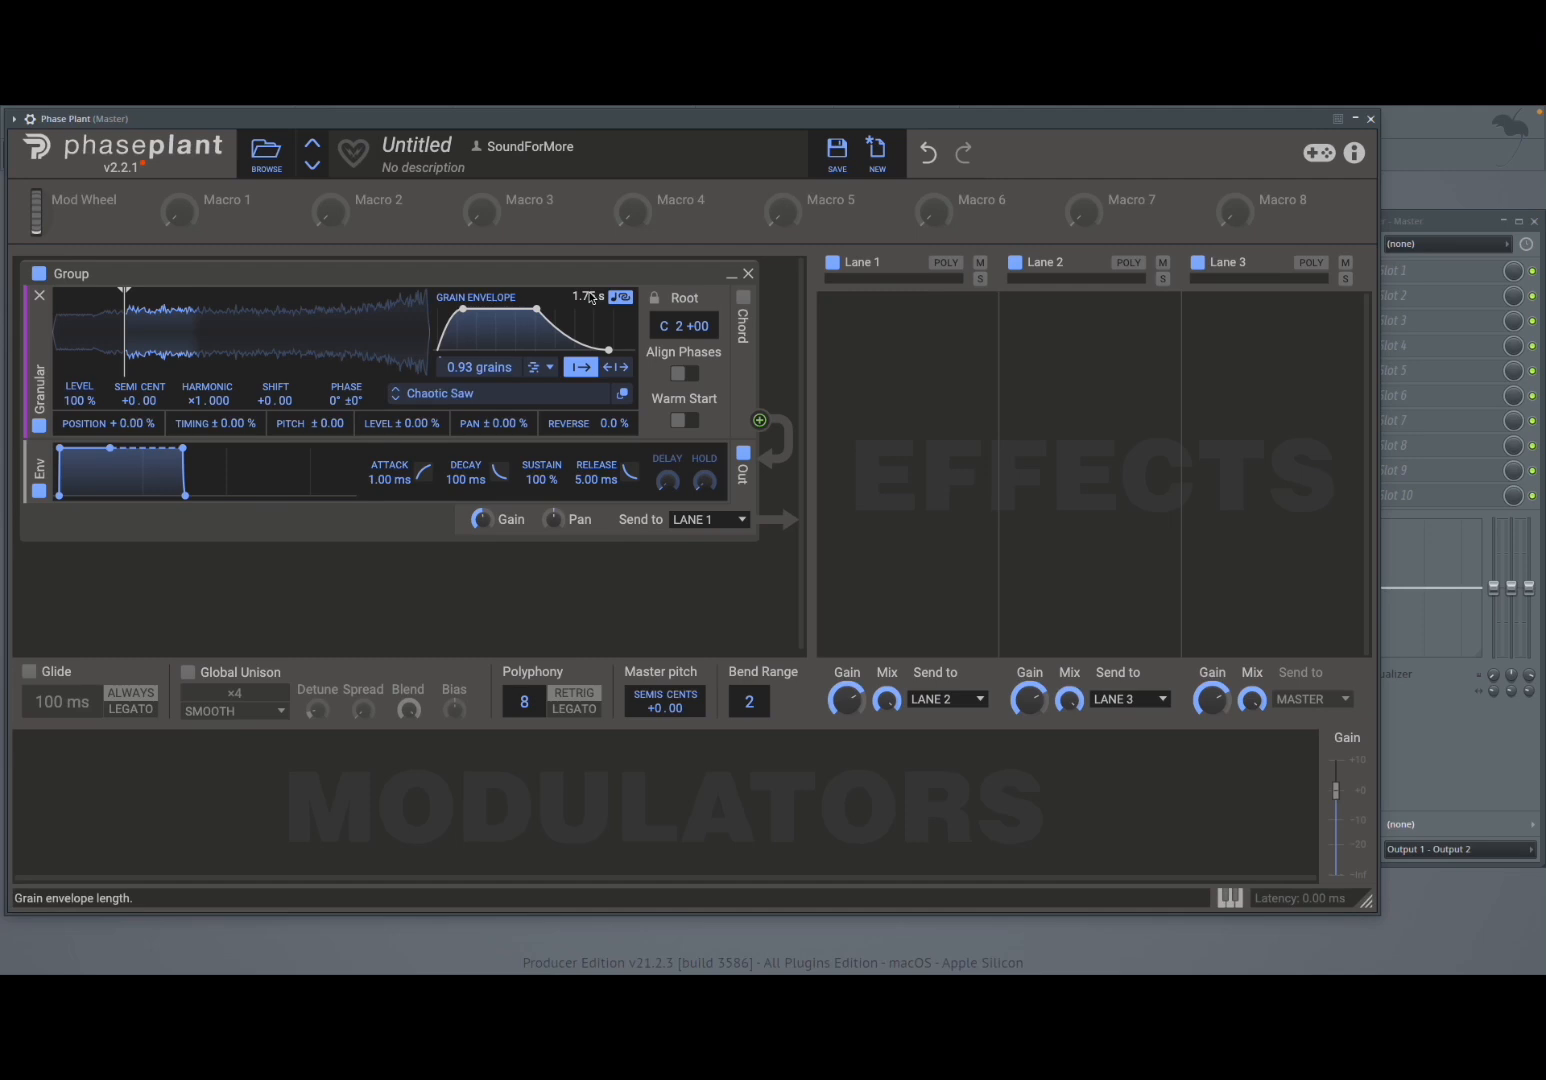
- Toggle key-relative grain length and shorten the grain envelope length to 250 ms
left_click(621, 300)
left_click(619, 299)
left_click(621, 298)
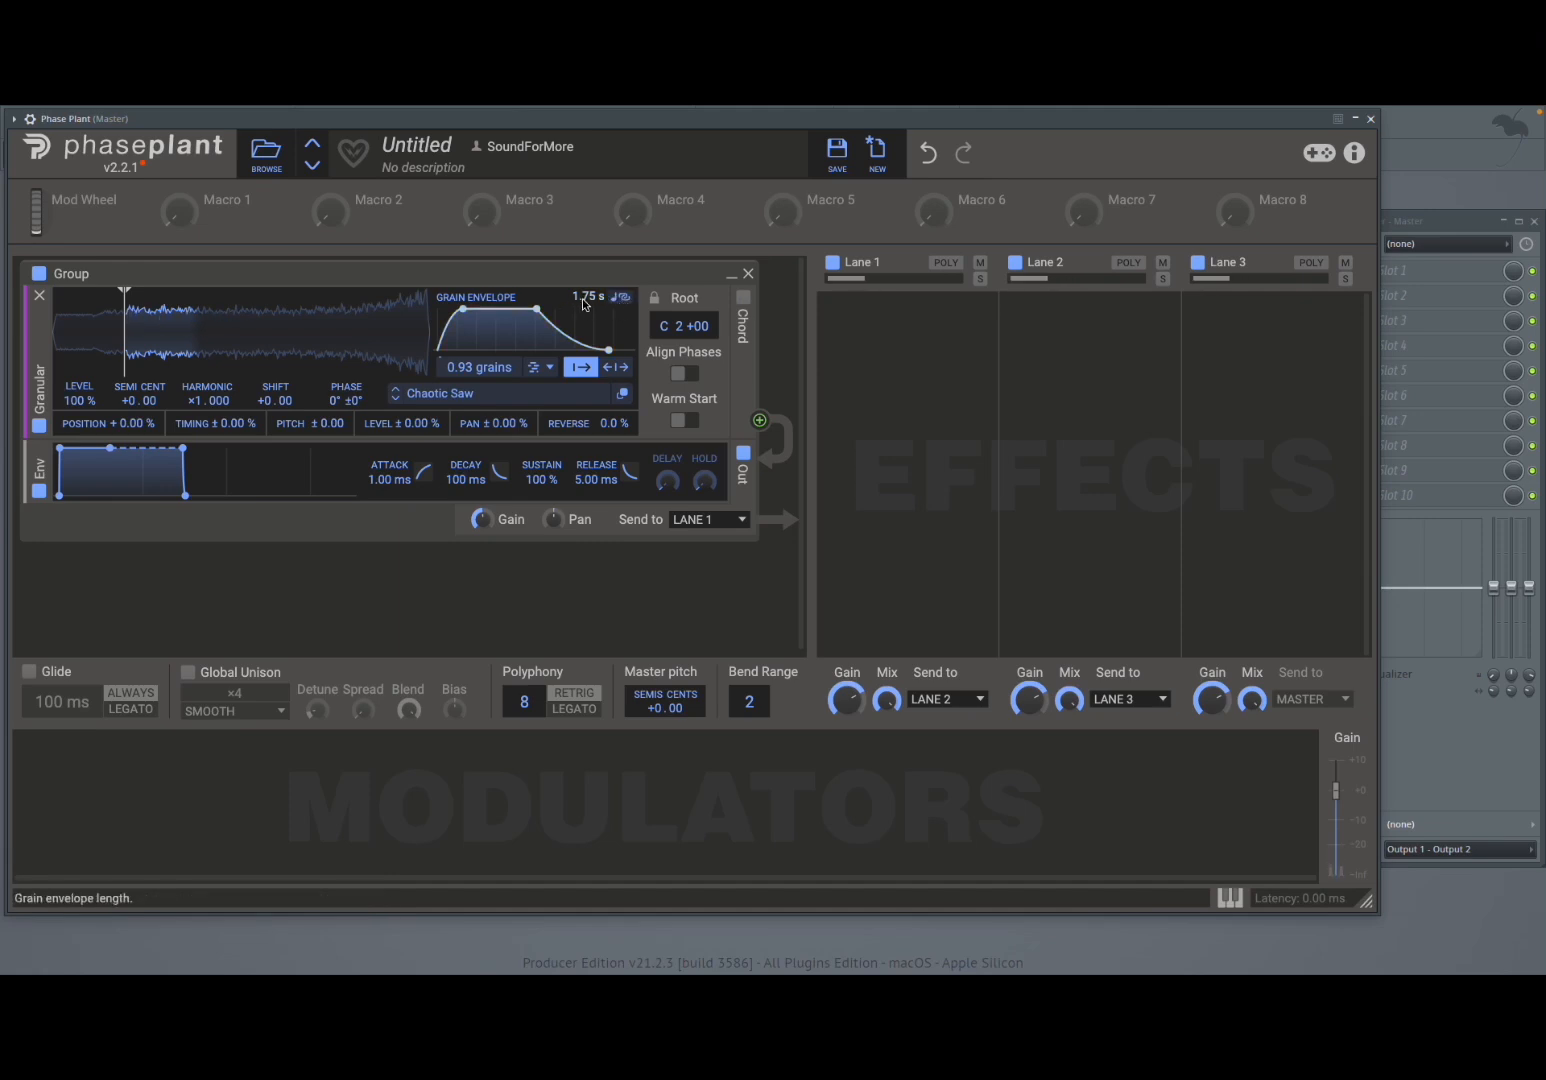
left_click_drag(586, 297, 586, 345)
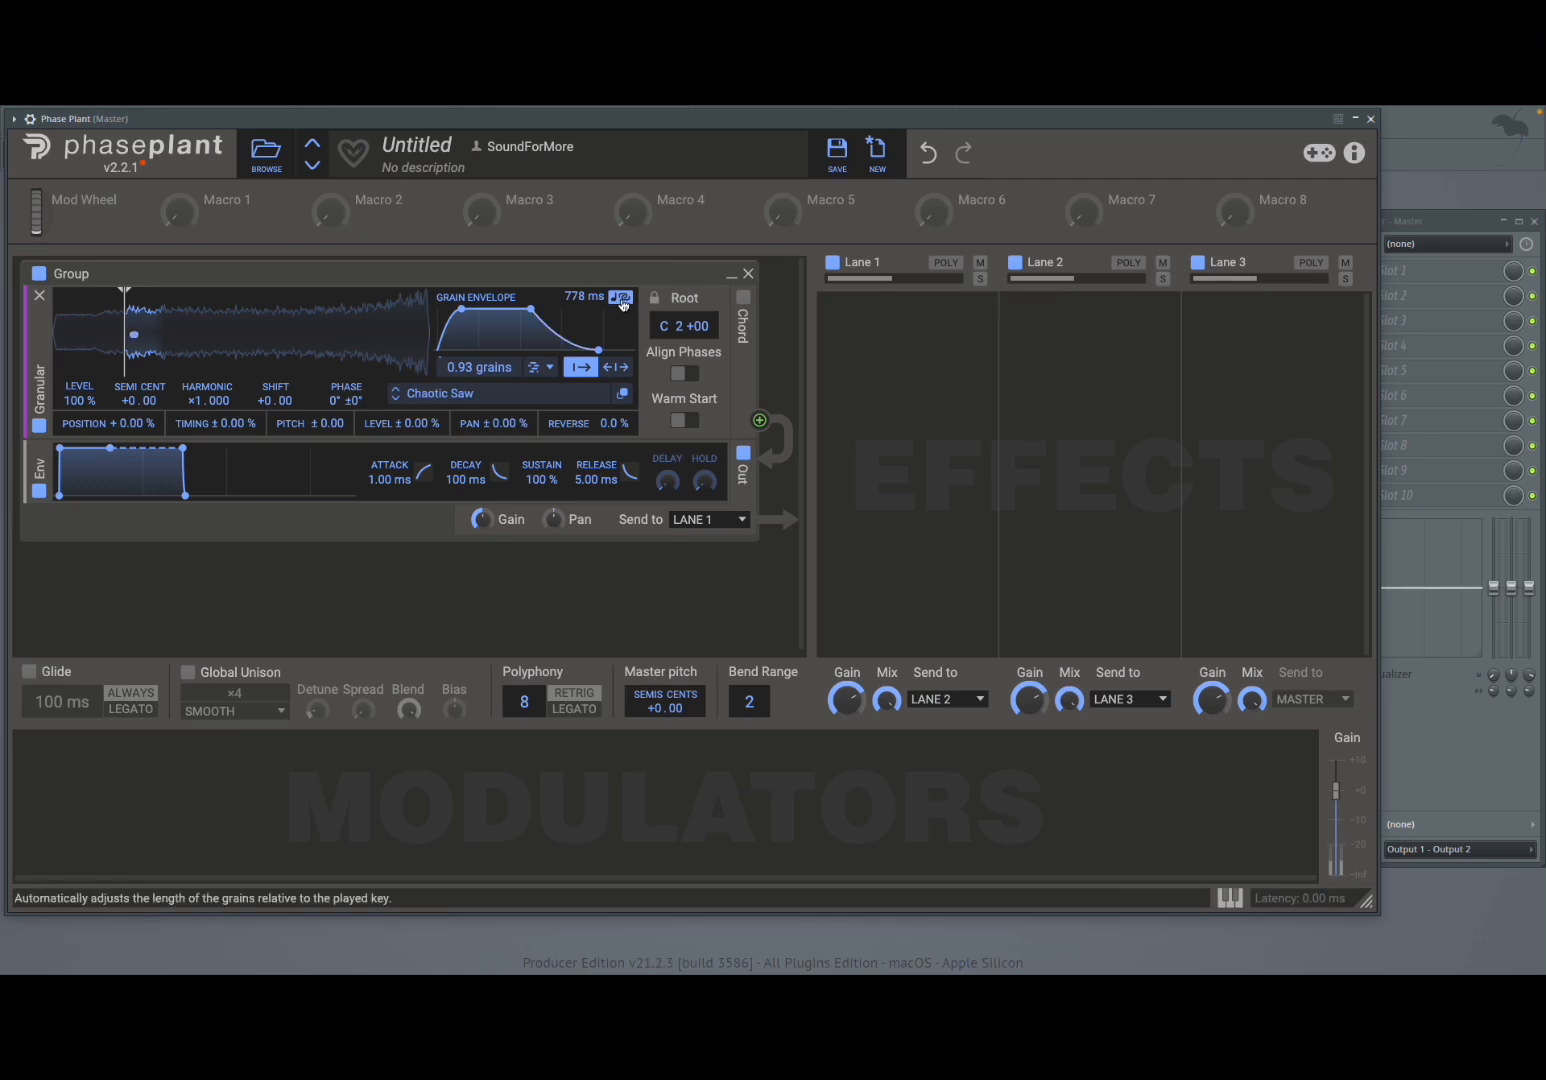
left_click(621, 299)
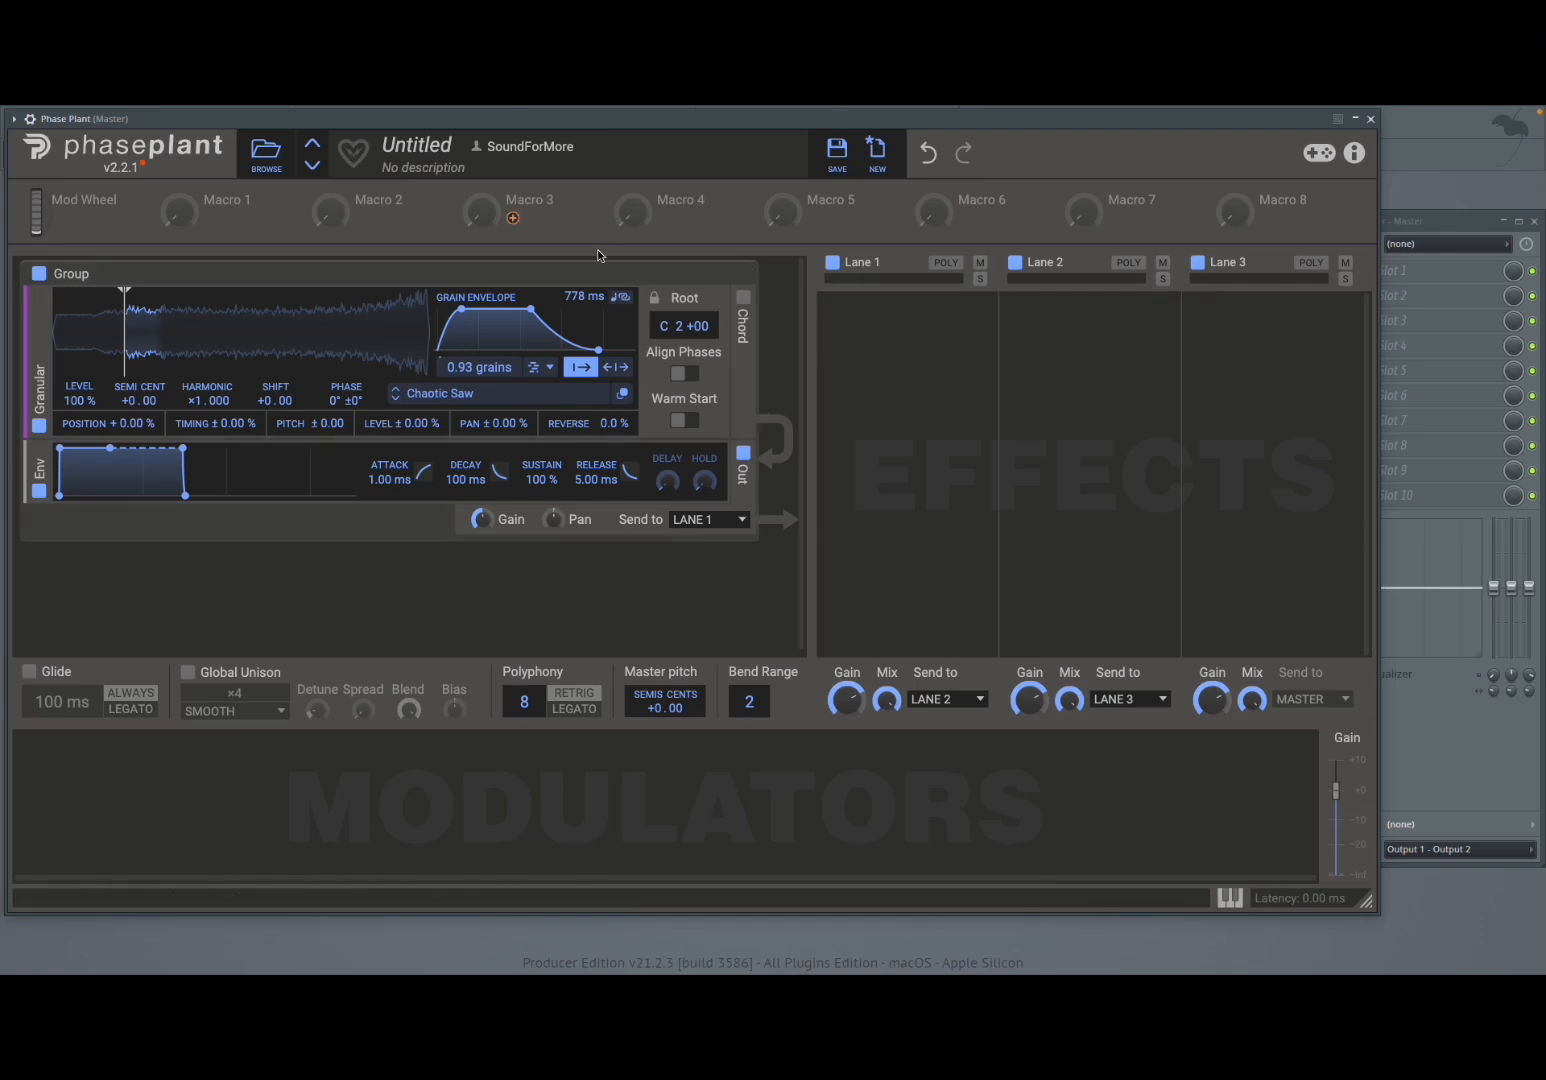
left_click_drag(589, 296, 585, 300)
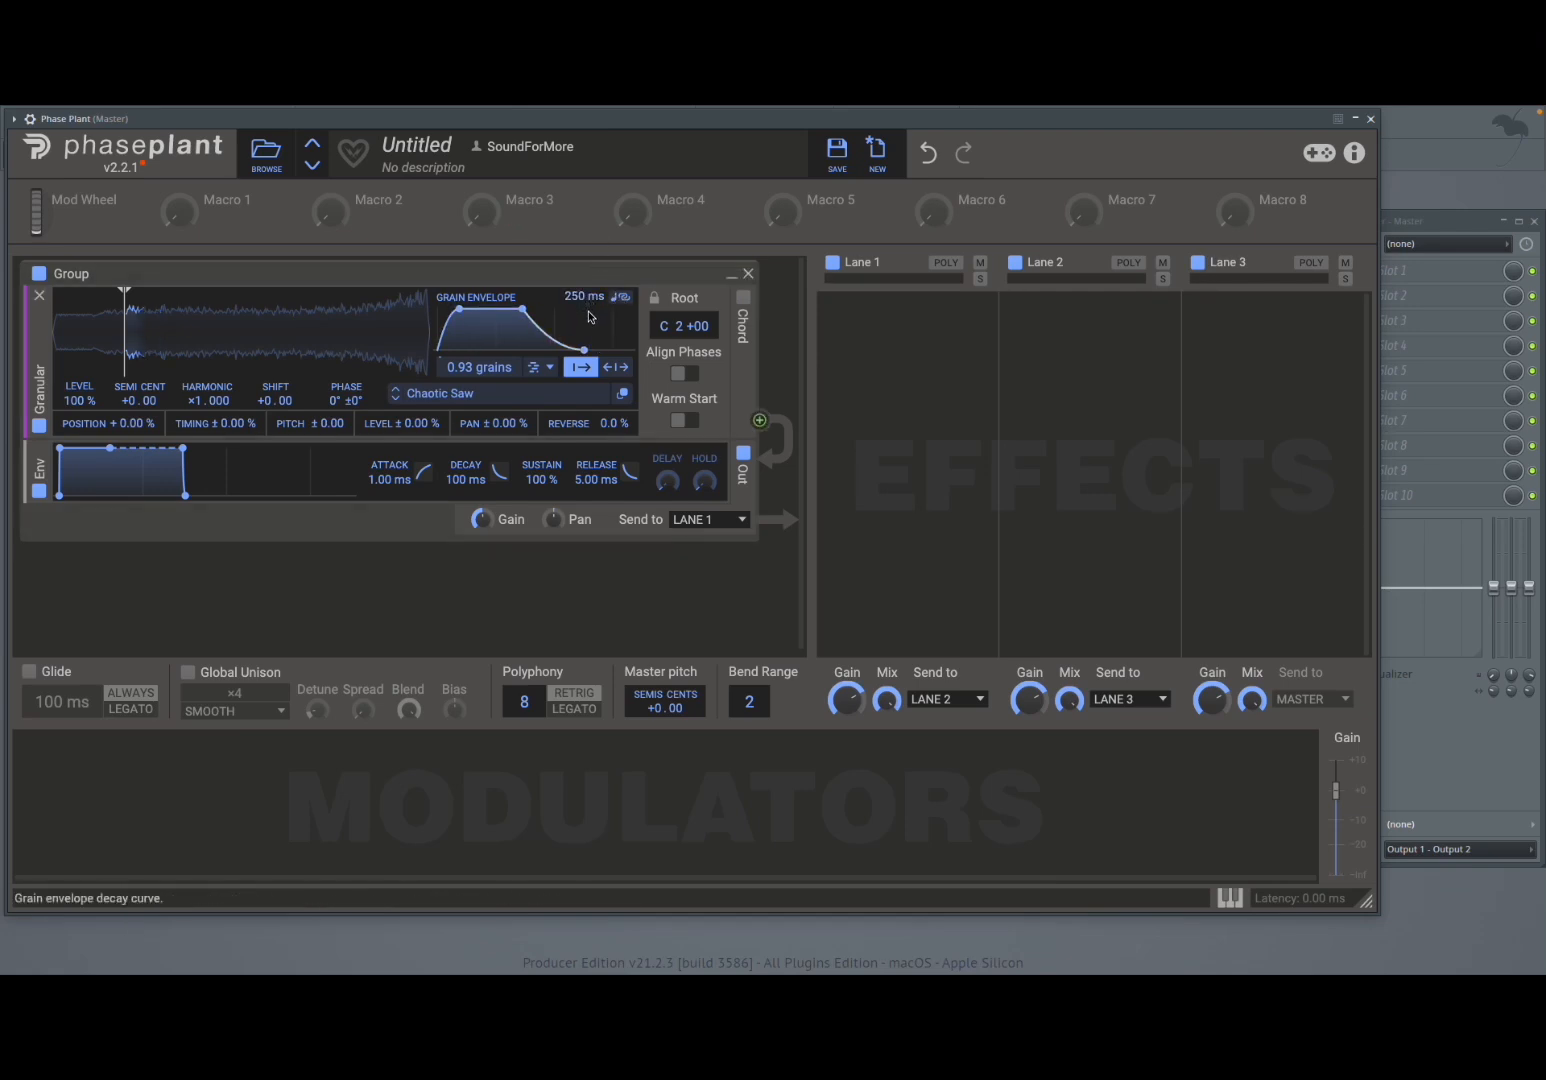
- Try the Warm Start option and turn on Align Phases for the grains
left_click(682, 422)
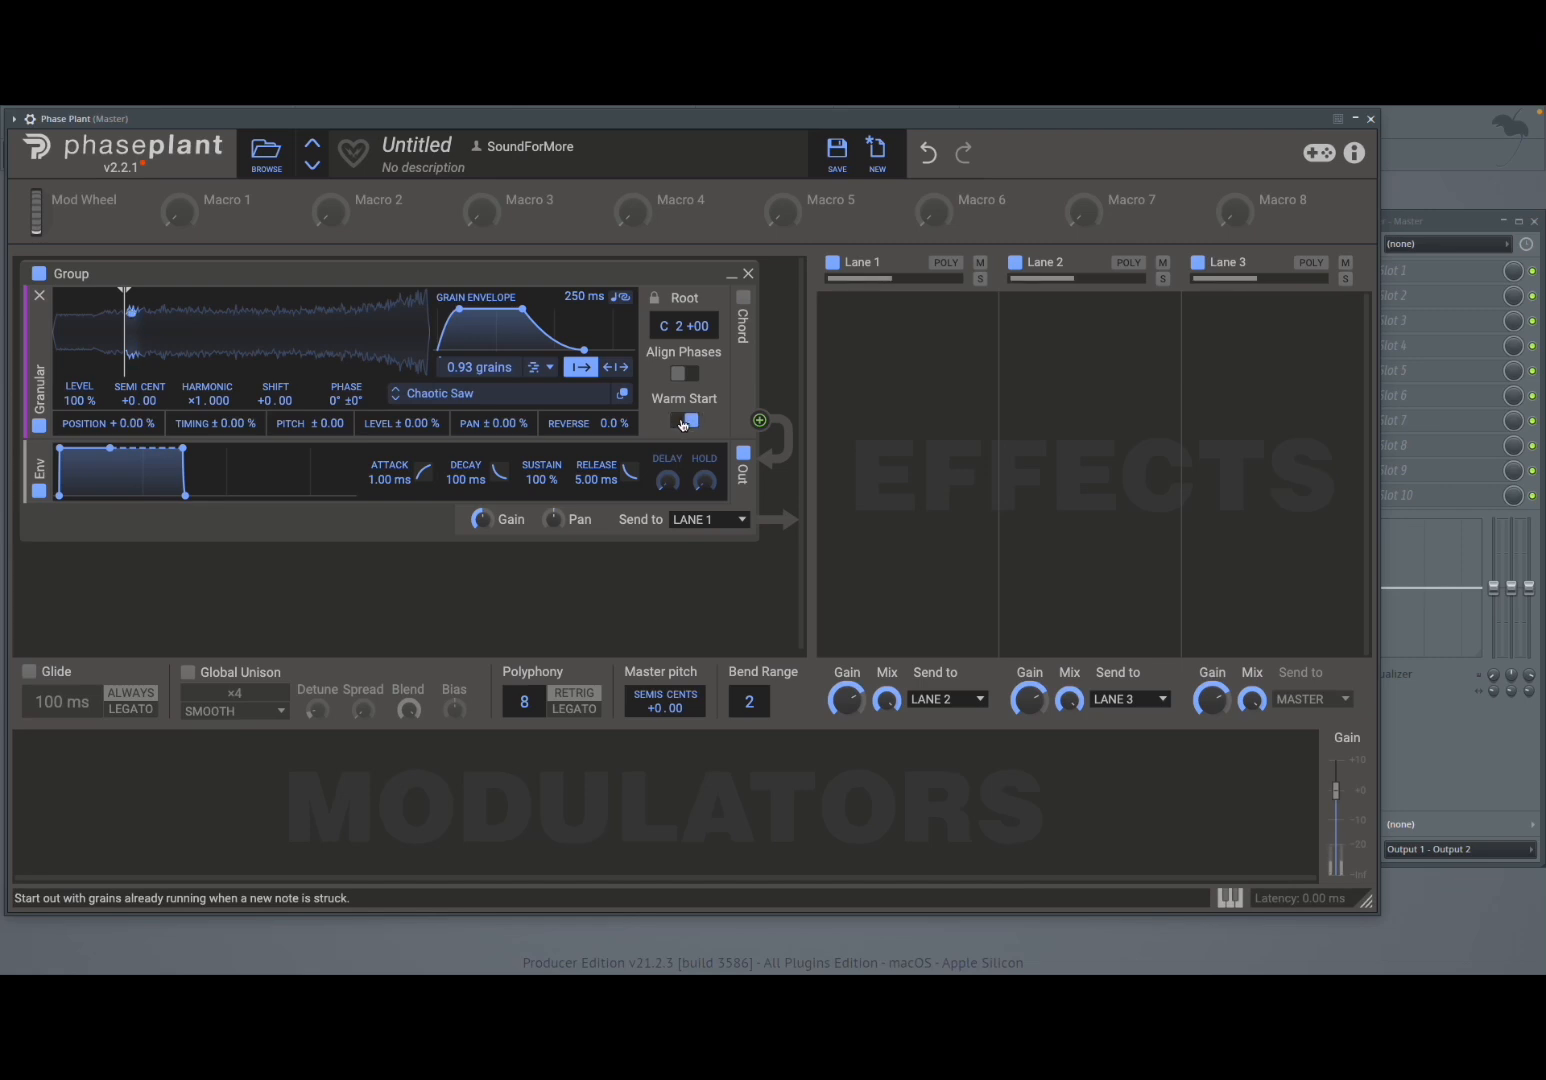
left_click(682, 422)
left_click(683, 422)
left_click(687, 420)
left_click(679, 376)
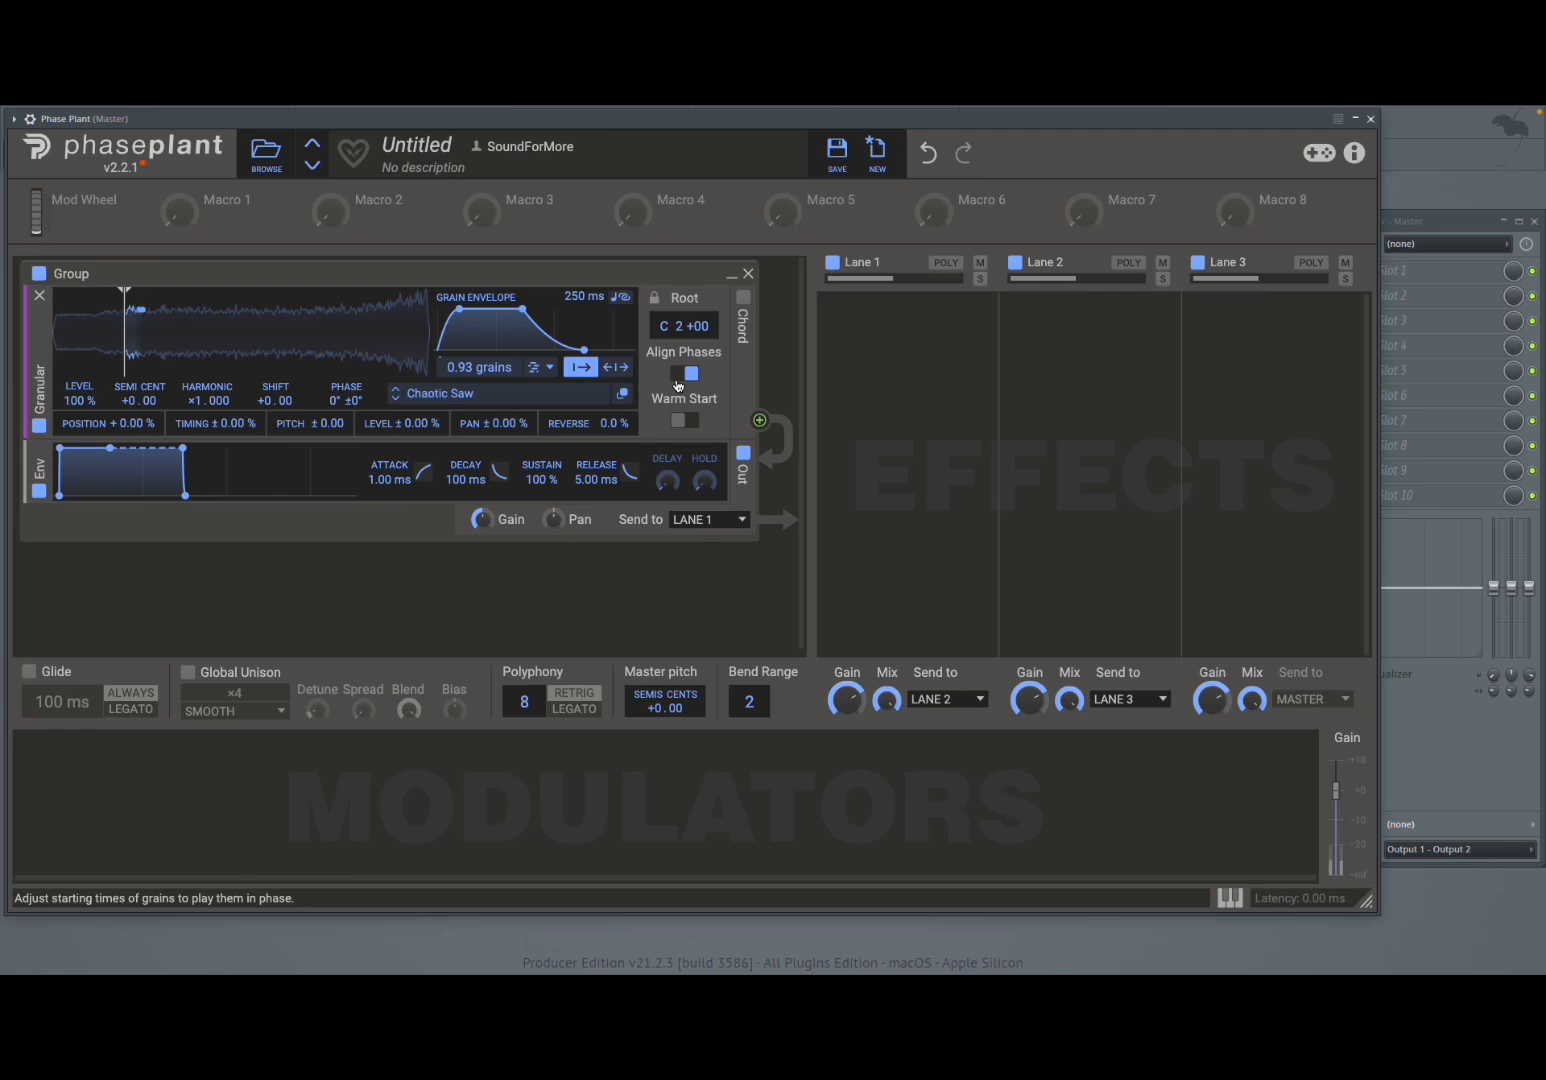
- Set the grain envelope length to 518 ms and the grain density to 3.90 grains
left_click_drag(585, 301, 578, 275)
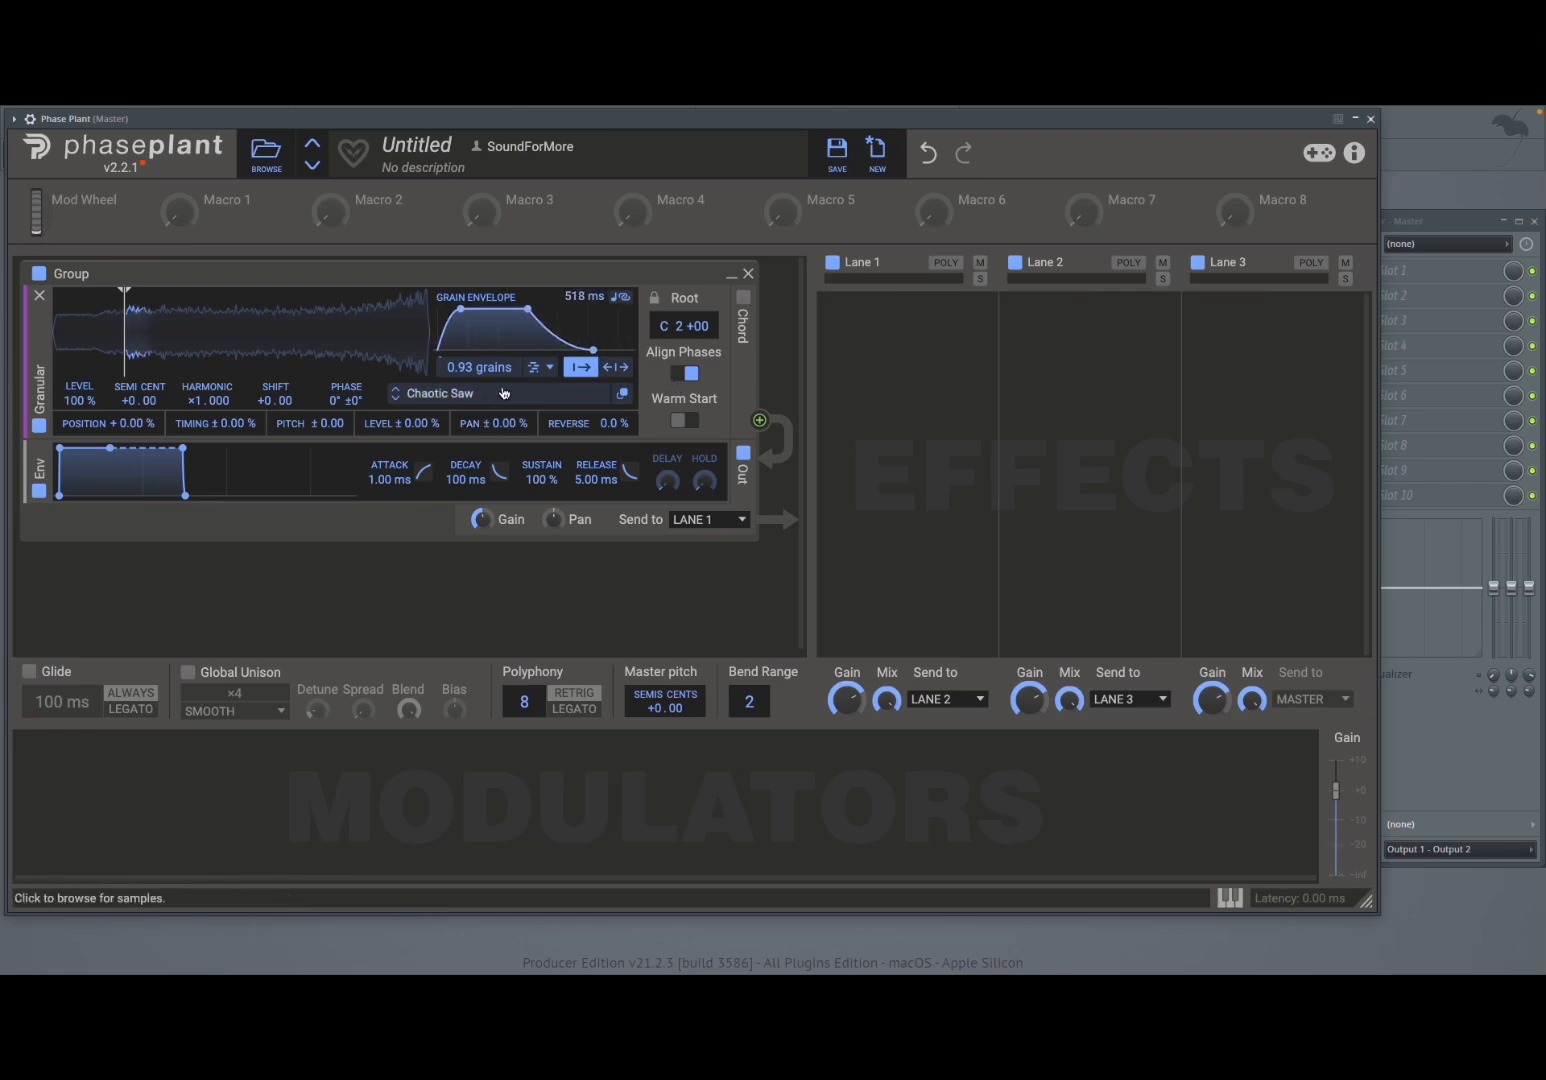
left_click_drag(490, 370, 490, 343)
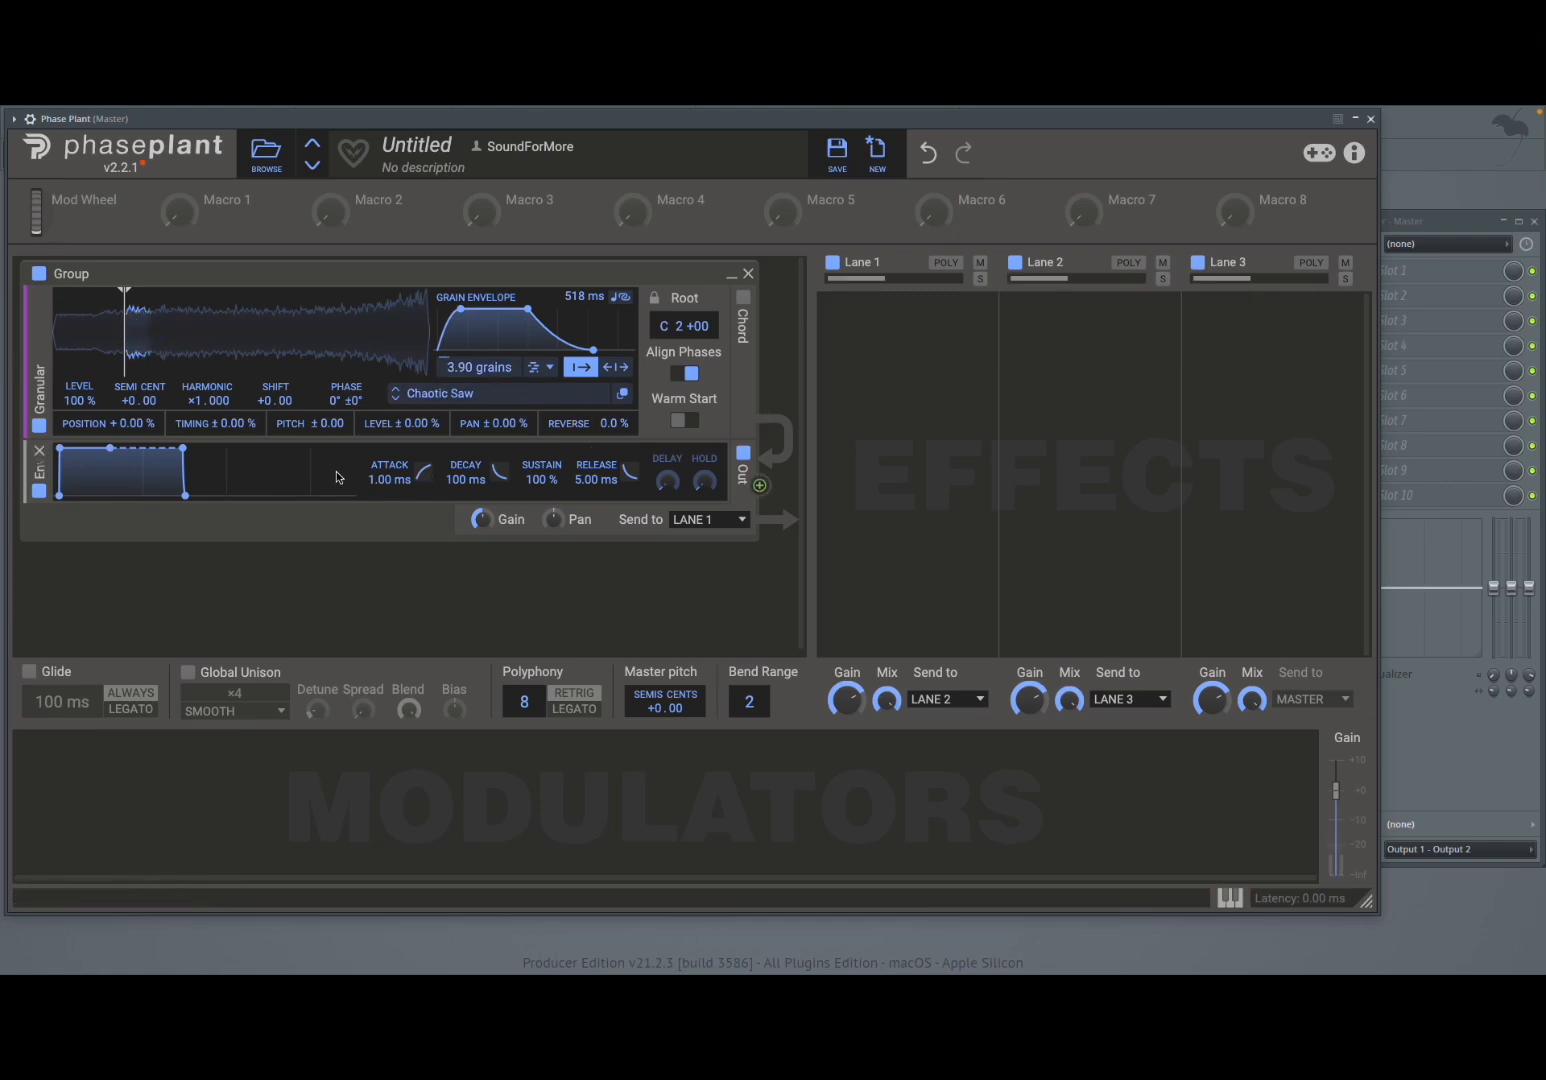
- Set the amplitude envelope release to 657 ms and enable Warm Start
left_click_drag(580, 490, 580, 482)
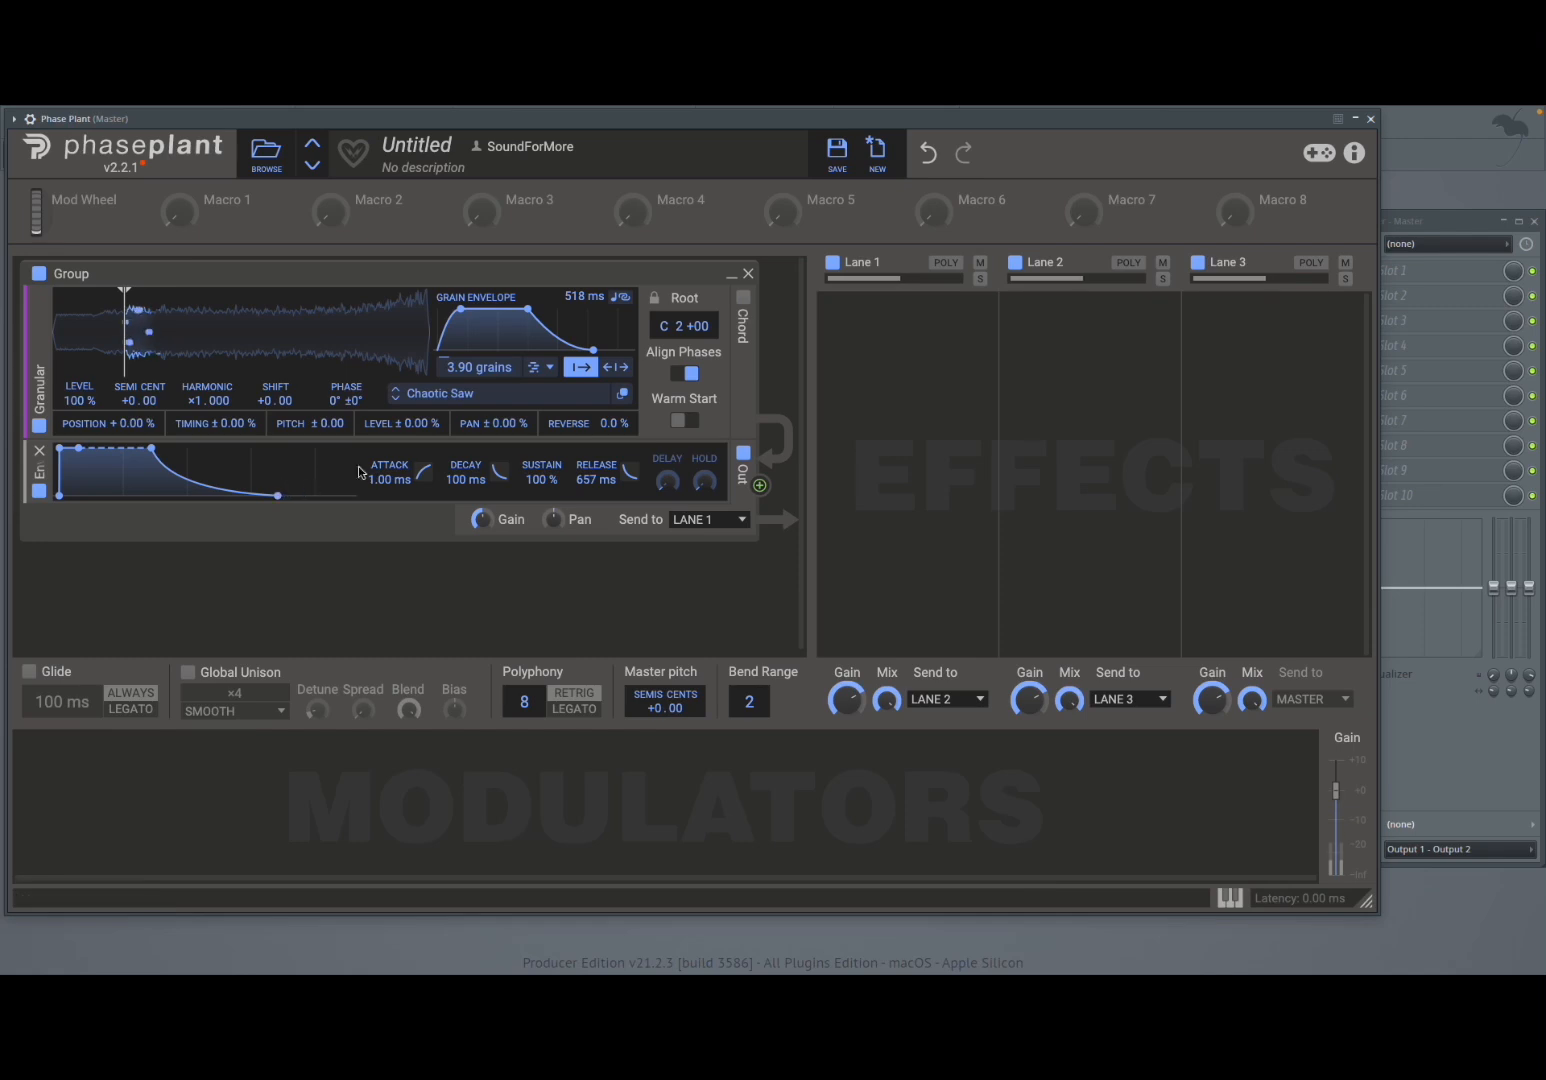
left_click(679, 422)
- Enable granular chords and choose the MINOR chord type
left_click(740, 299)
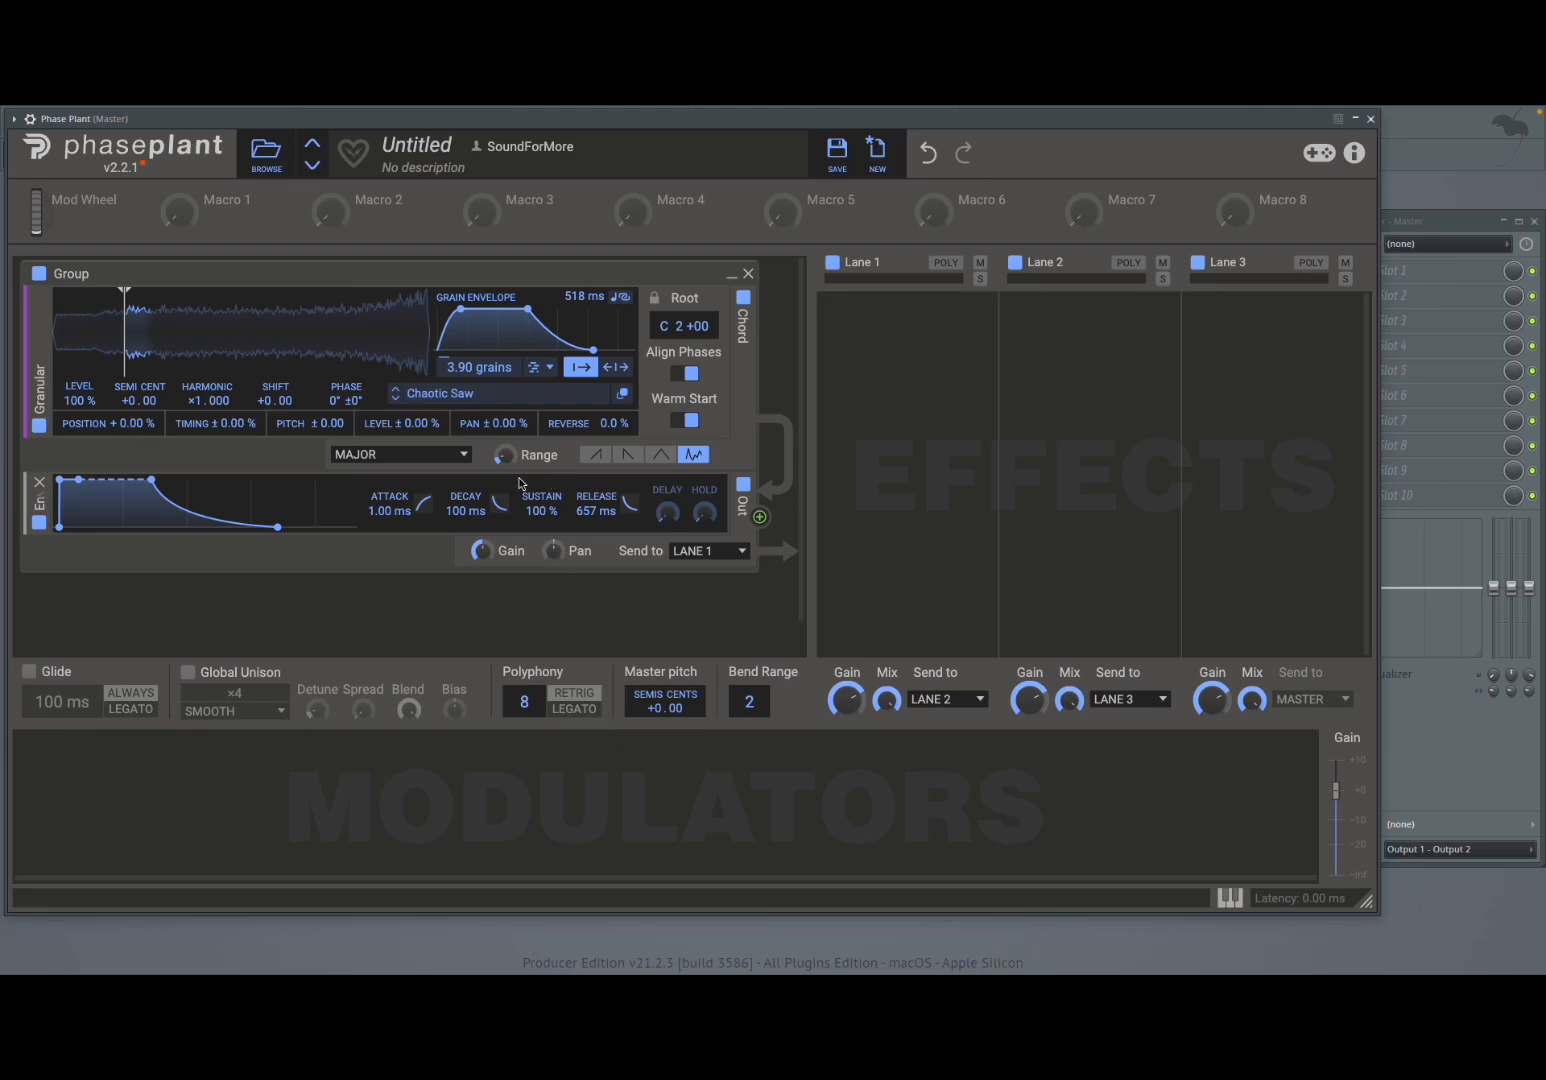
left_click(464, 457)
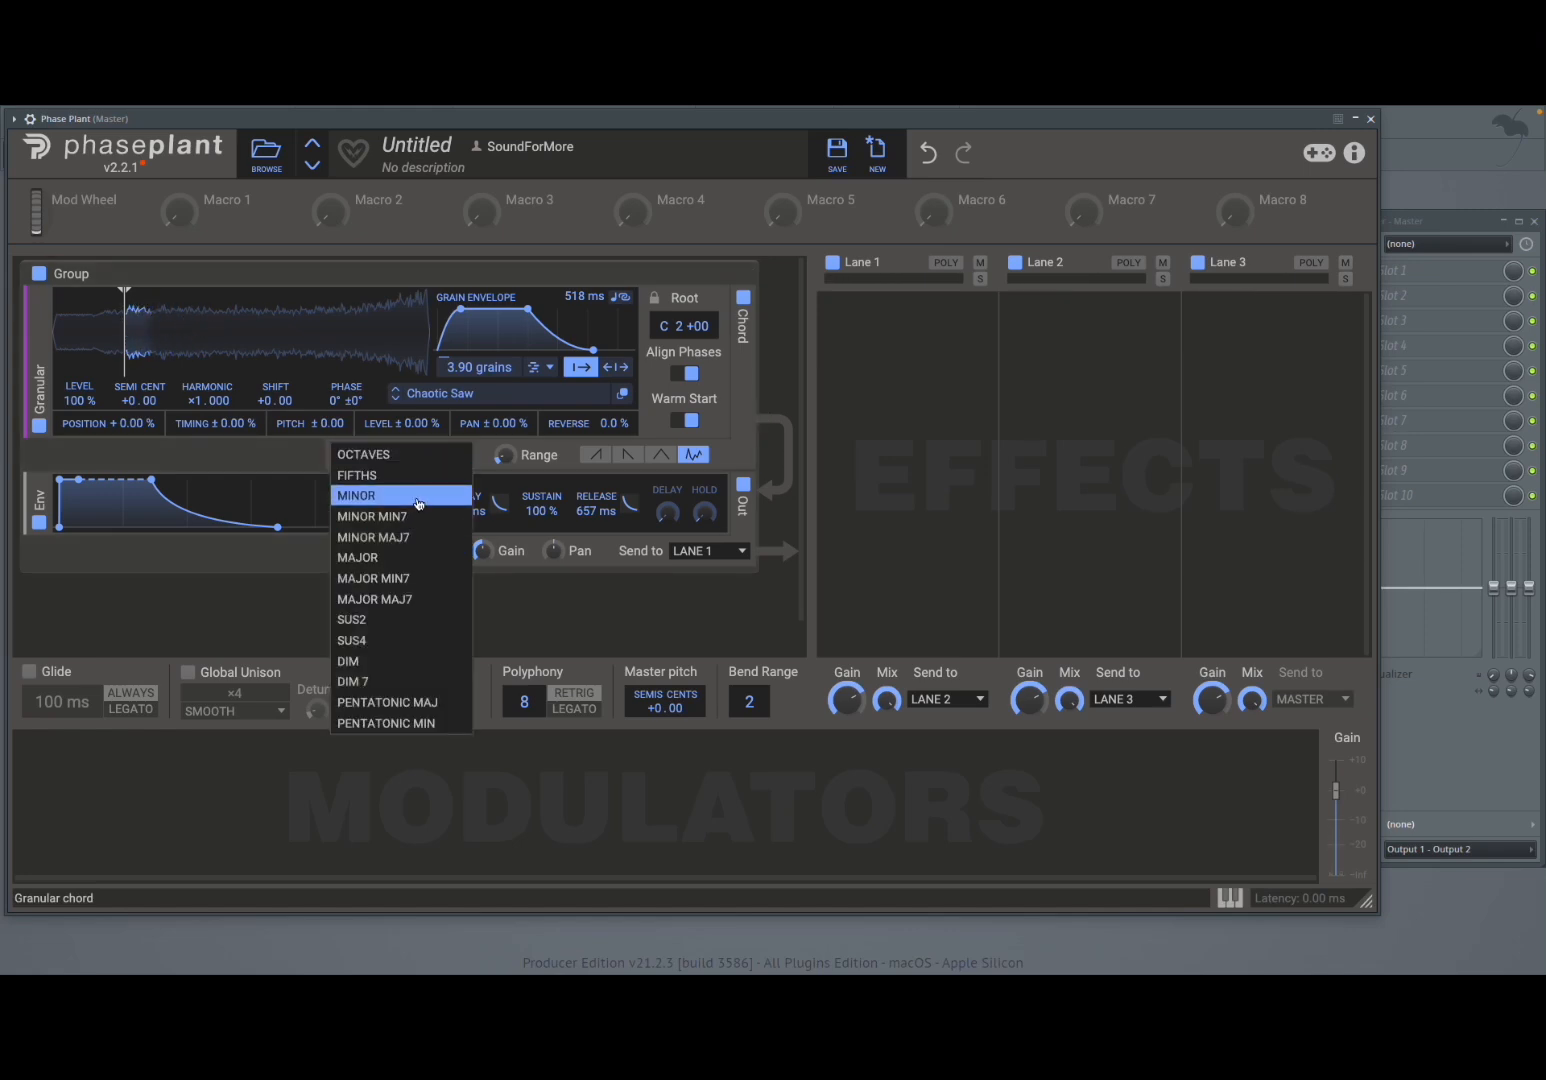
left_click(418, 500)
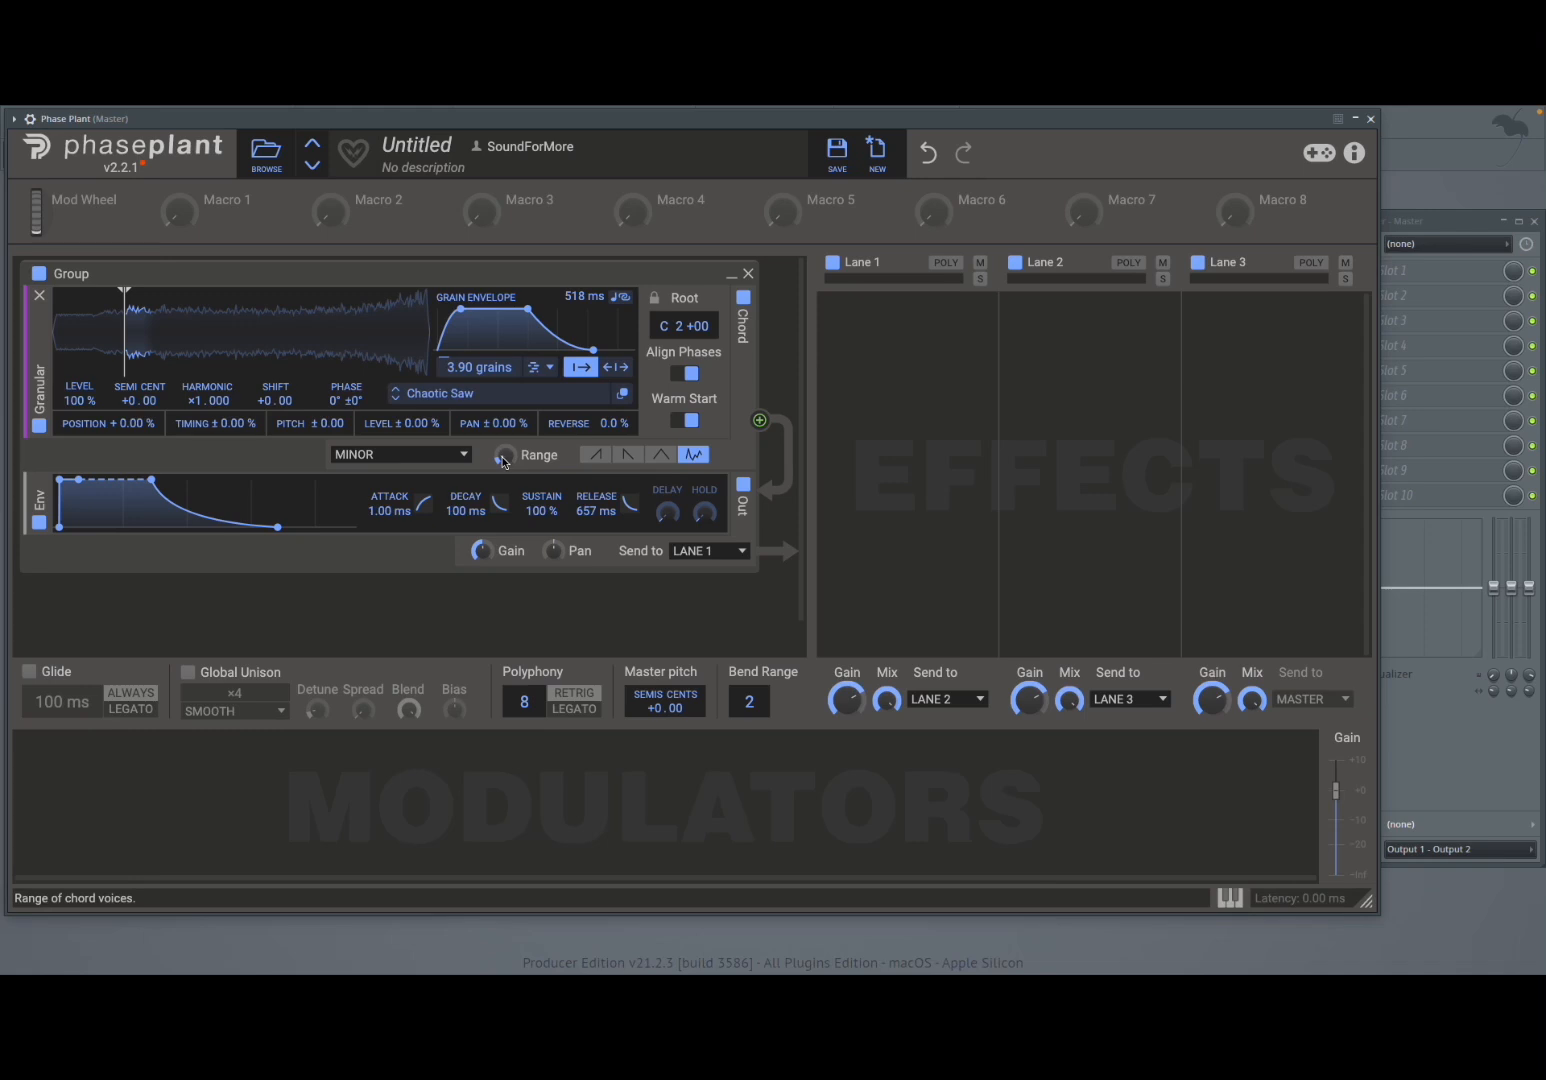
- Raise the chord range slightly and try each strum mode, ending on the last one
left_click_drag(502, 461, 502, 471)
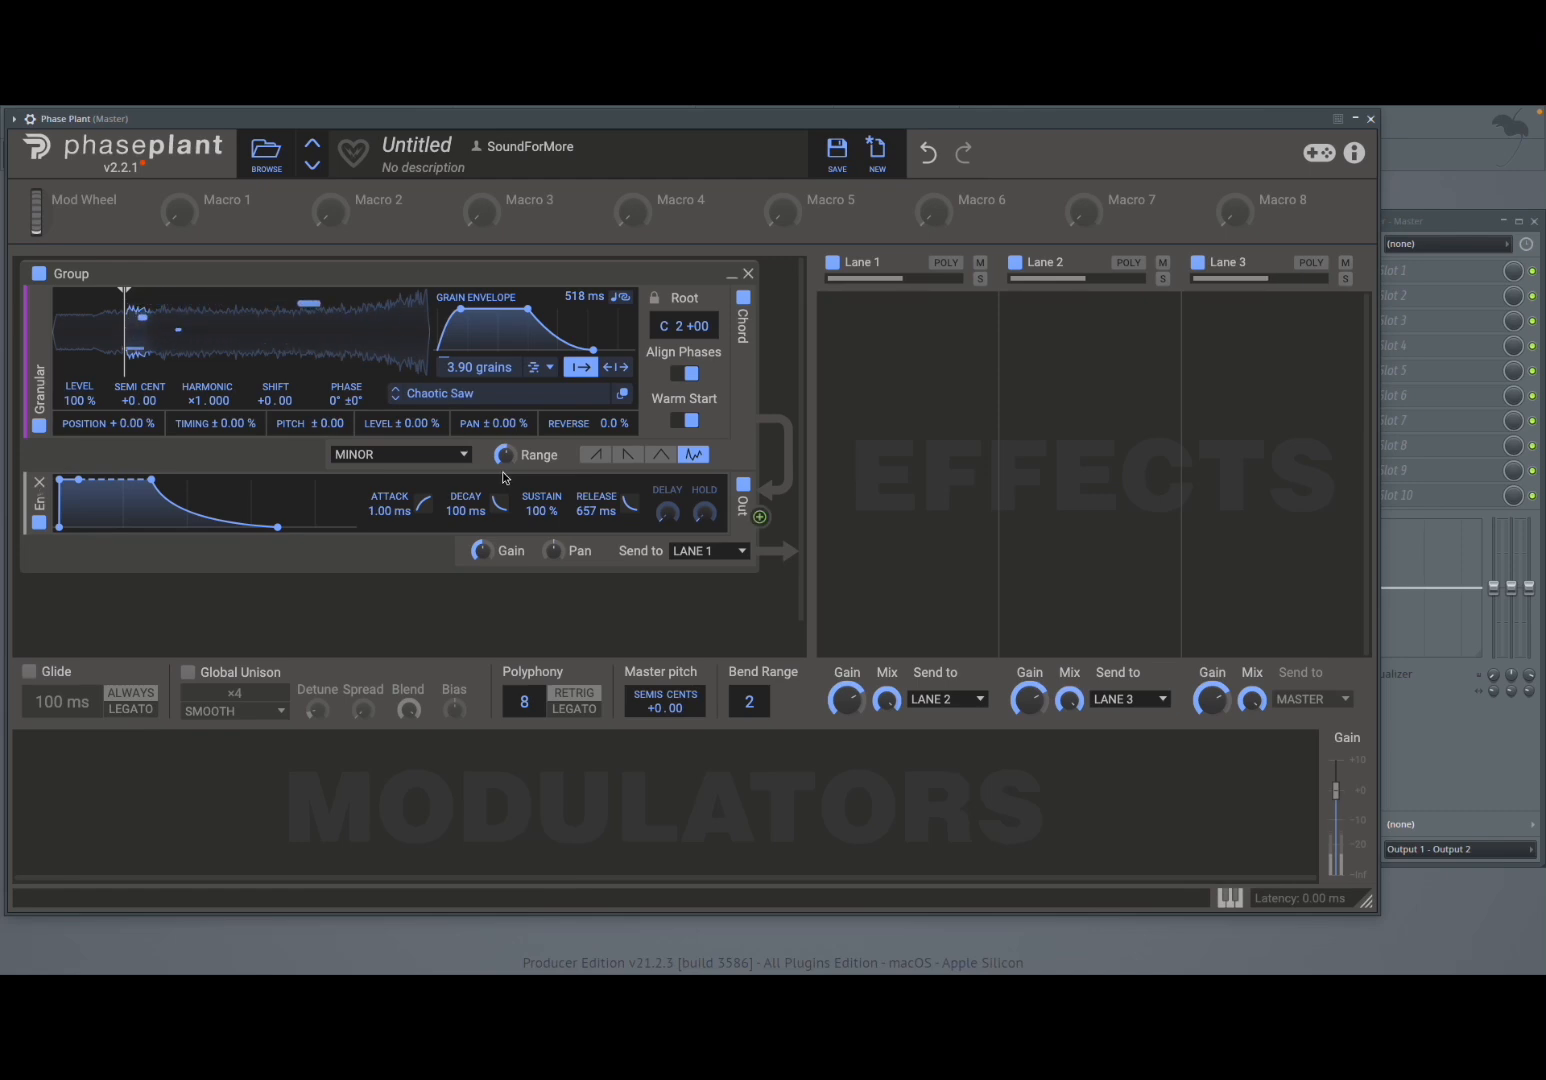
left_click(591, 457)
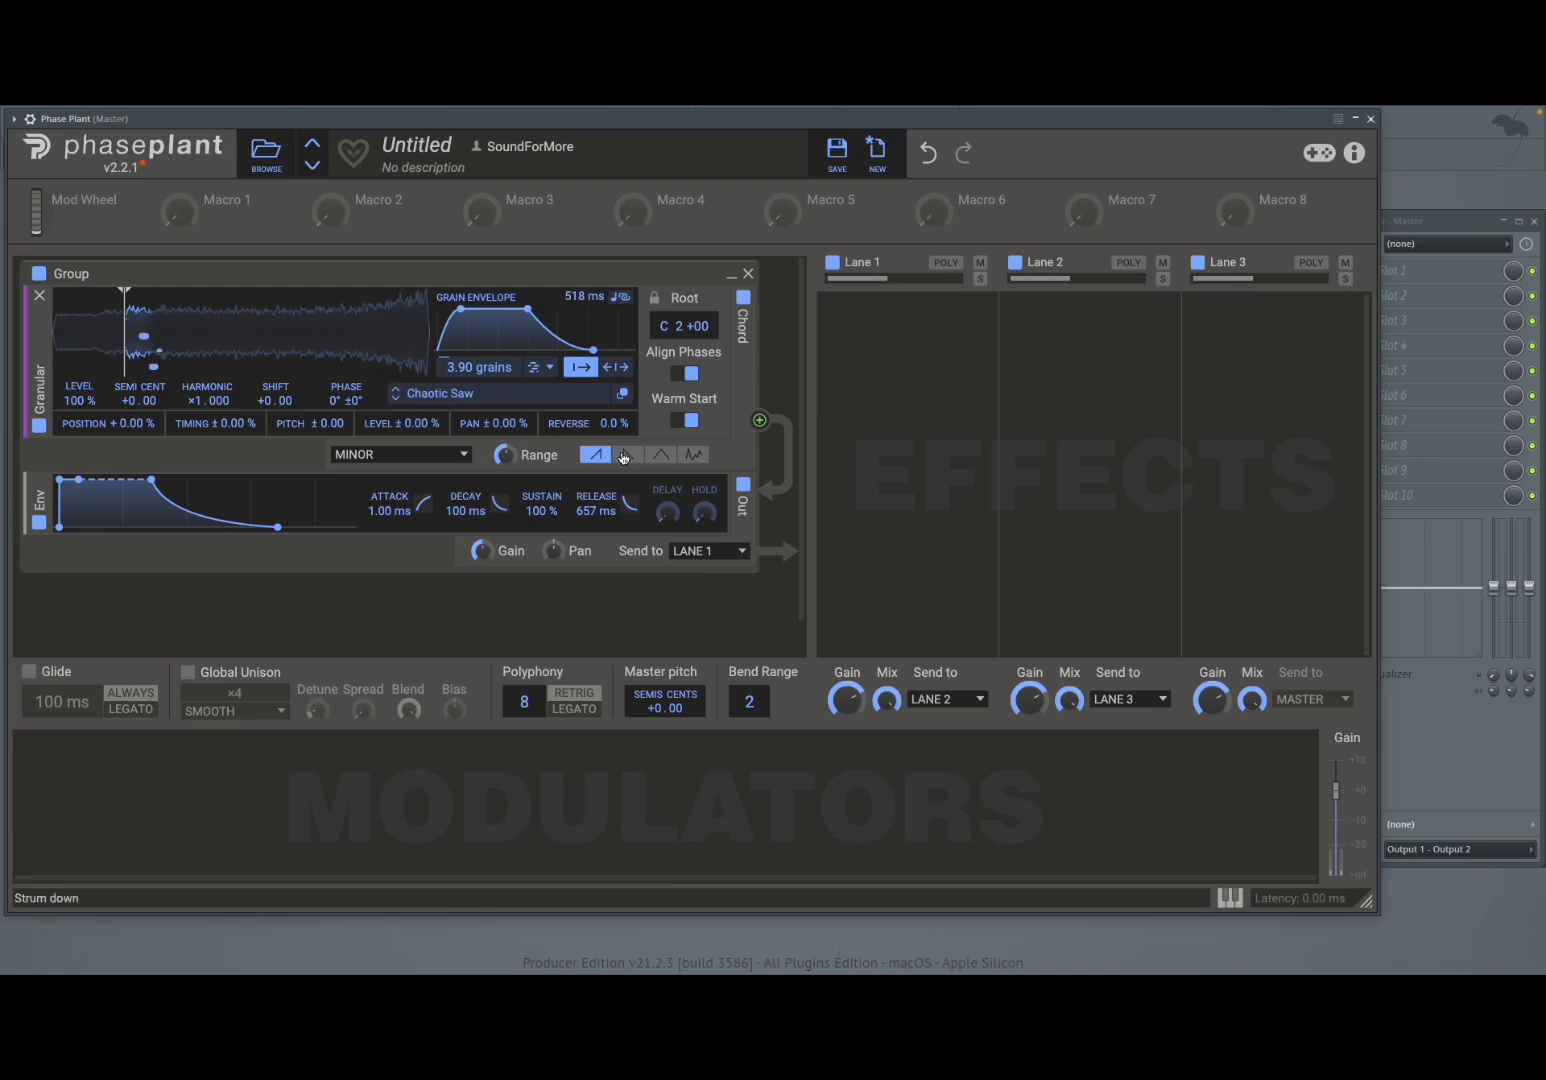
left_click(624, 456)
left_click(660, 456)
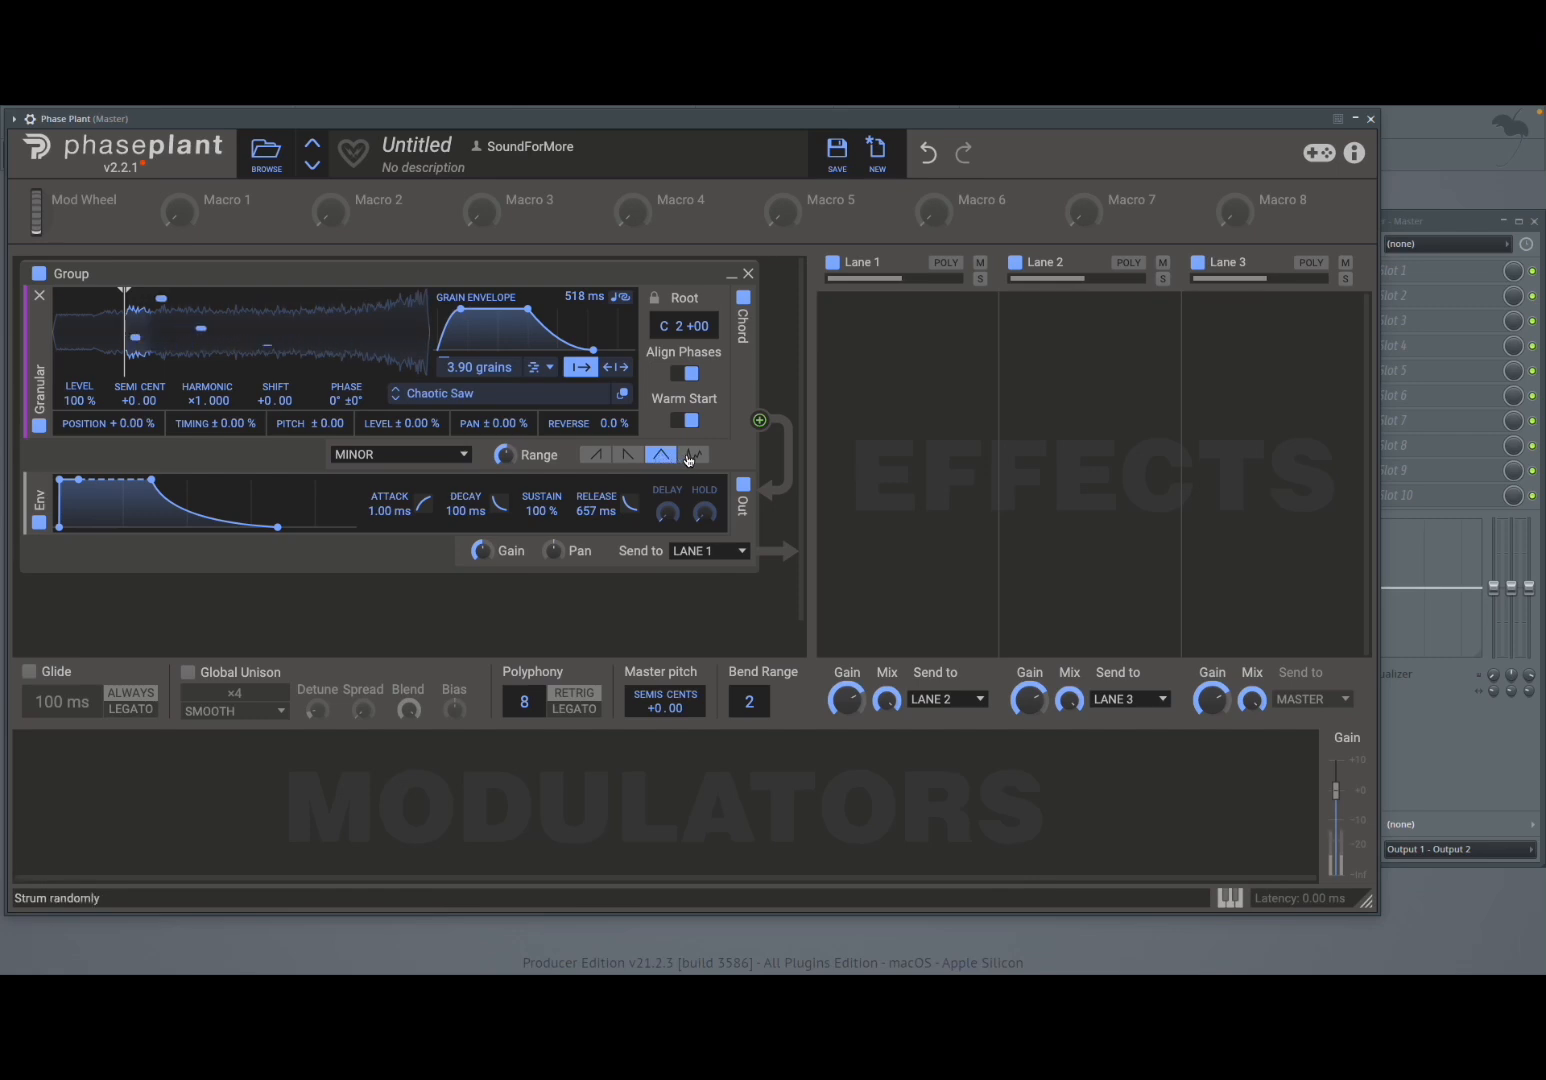
left_click(693, 455)
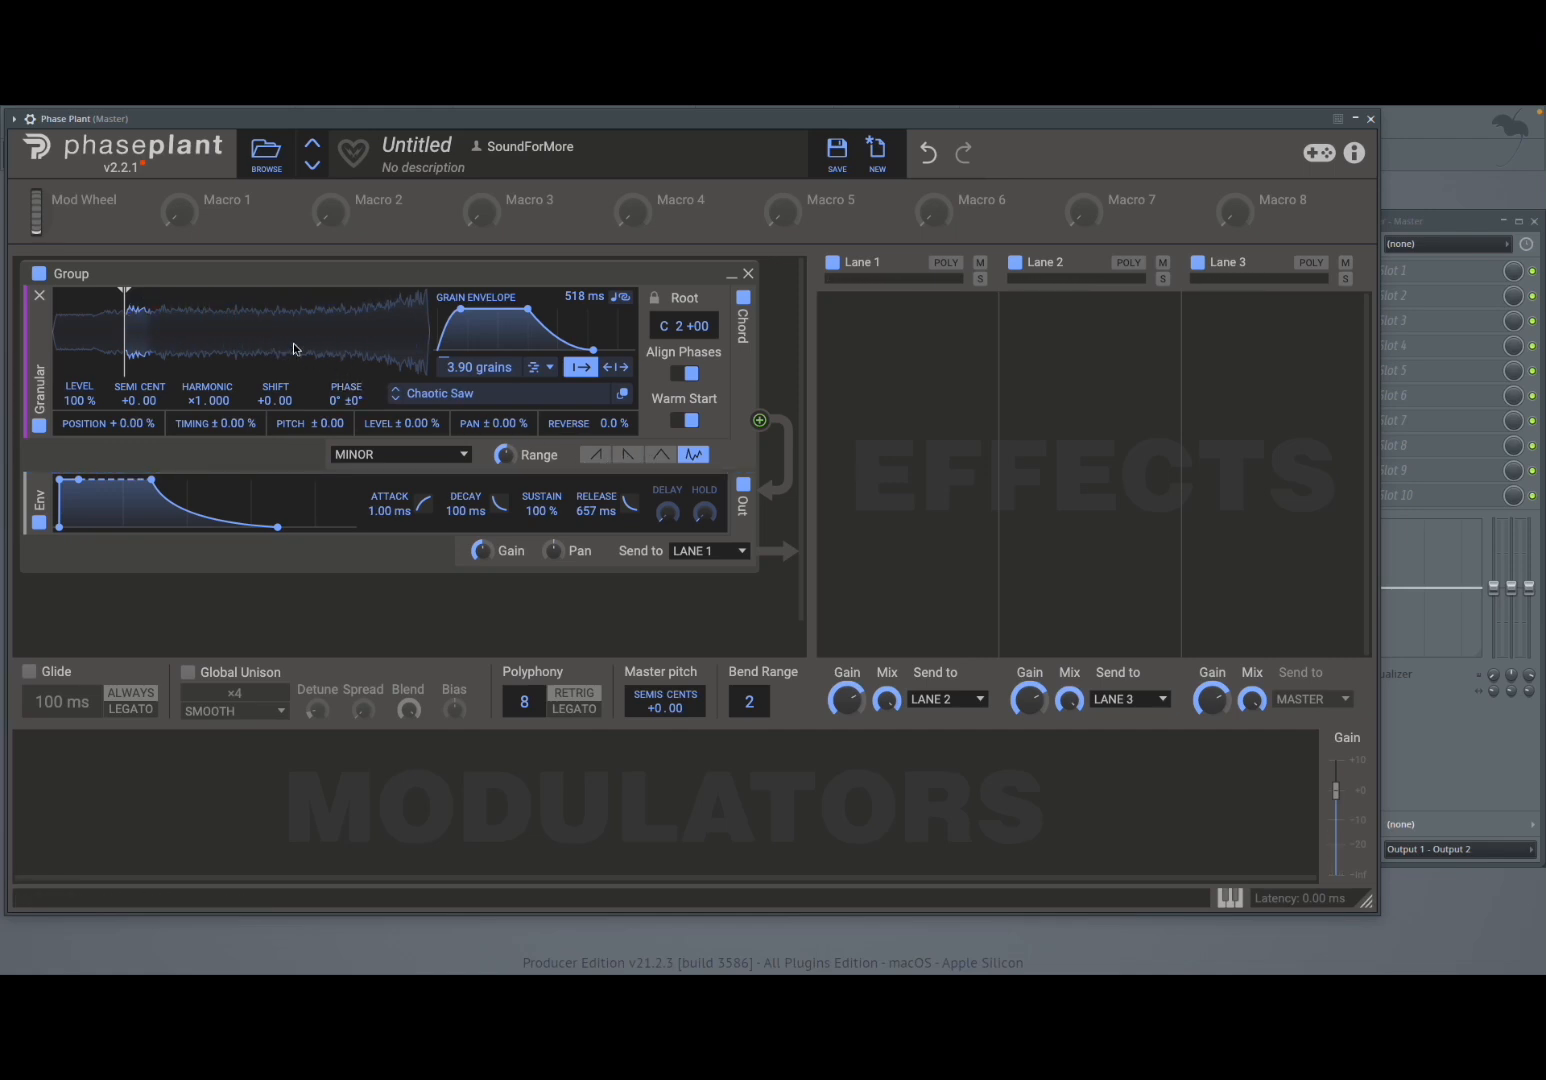
- Change the granular chord type to MINOR MIN7
left_click(424, 455)
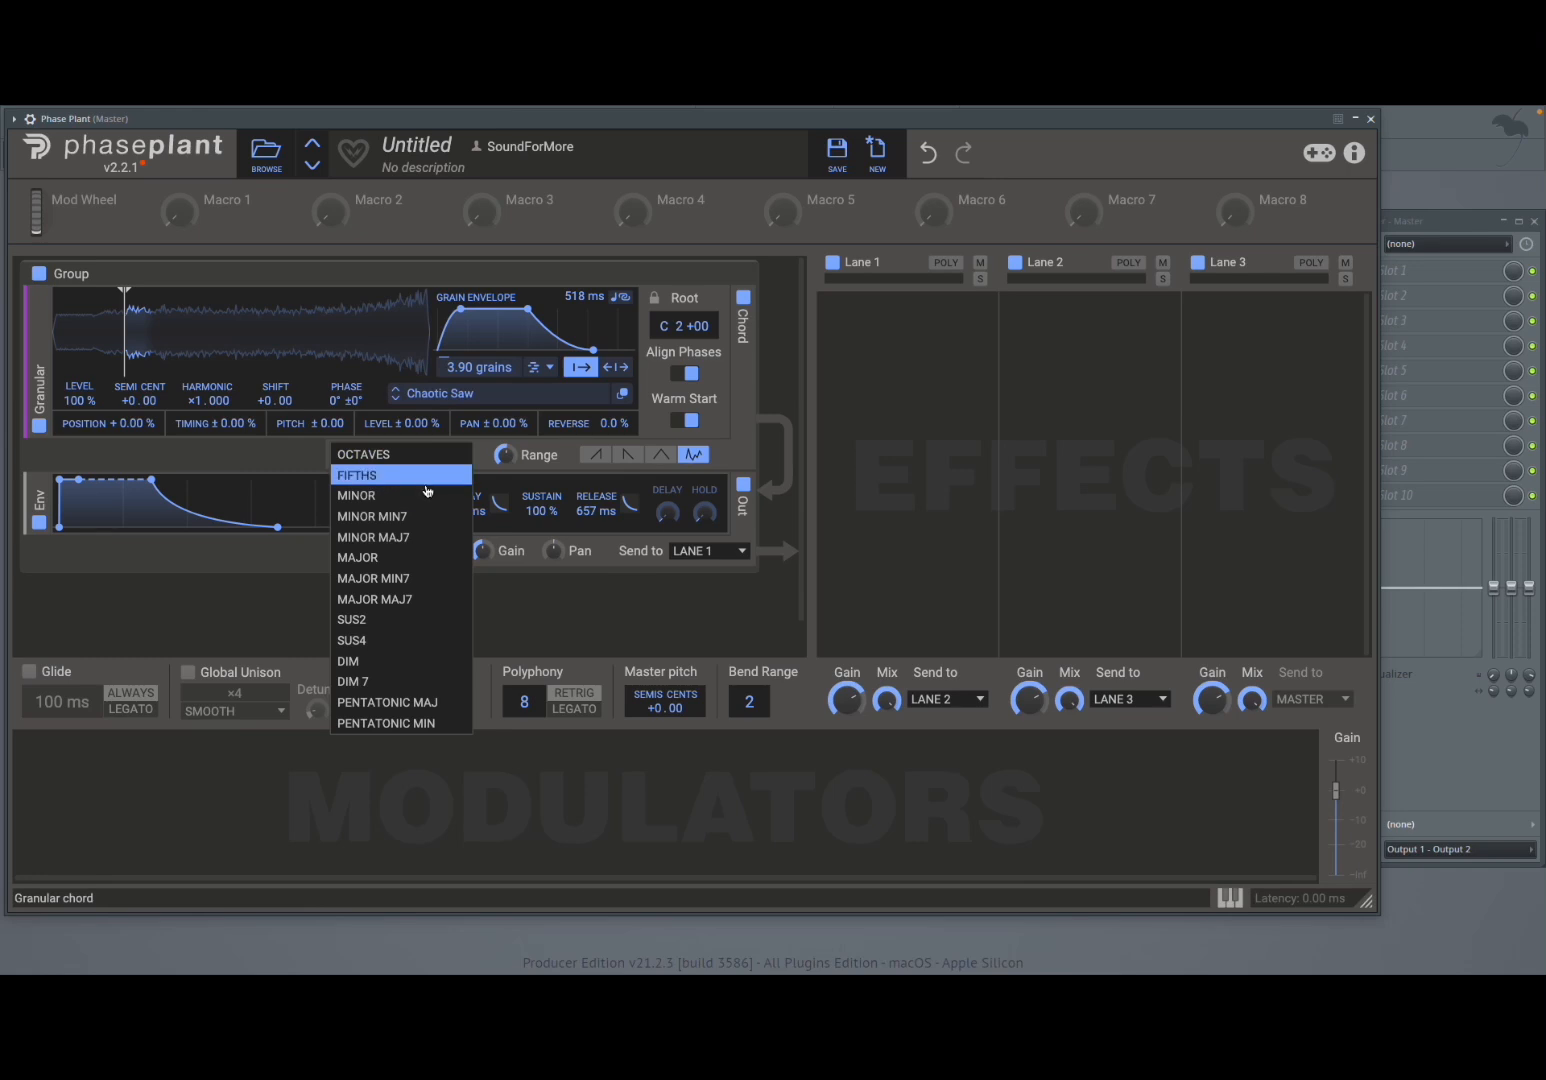
left_click(424, 497)
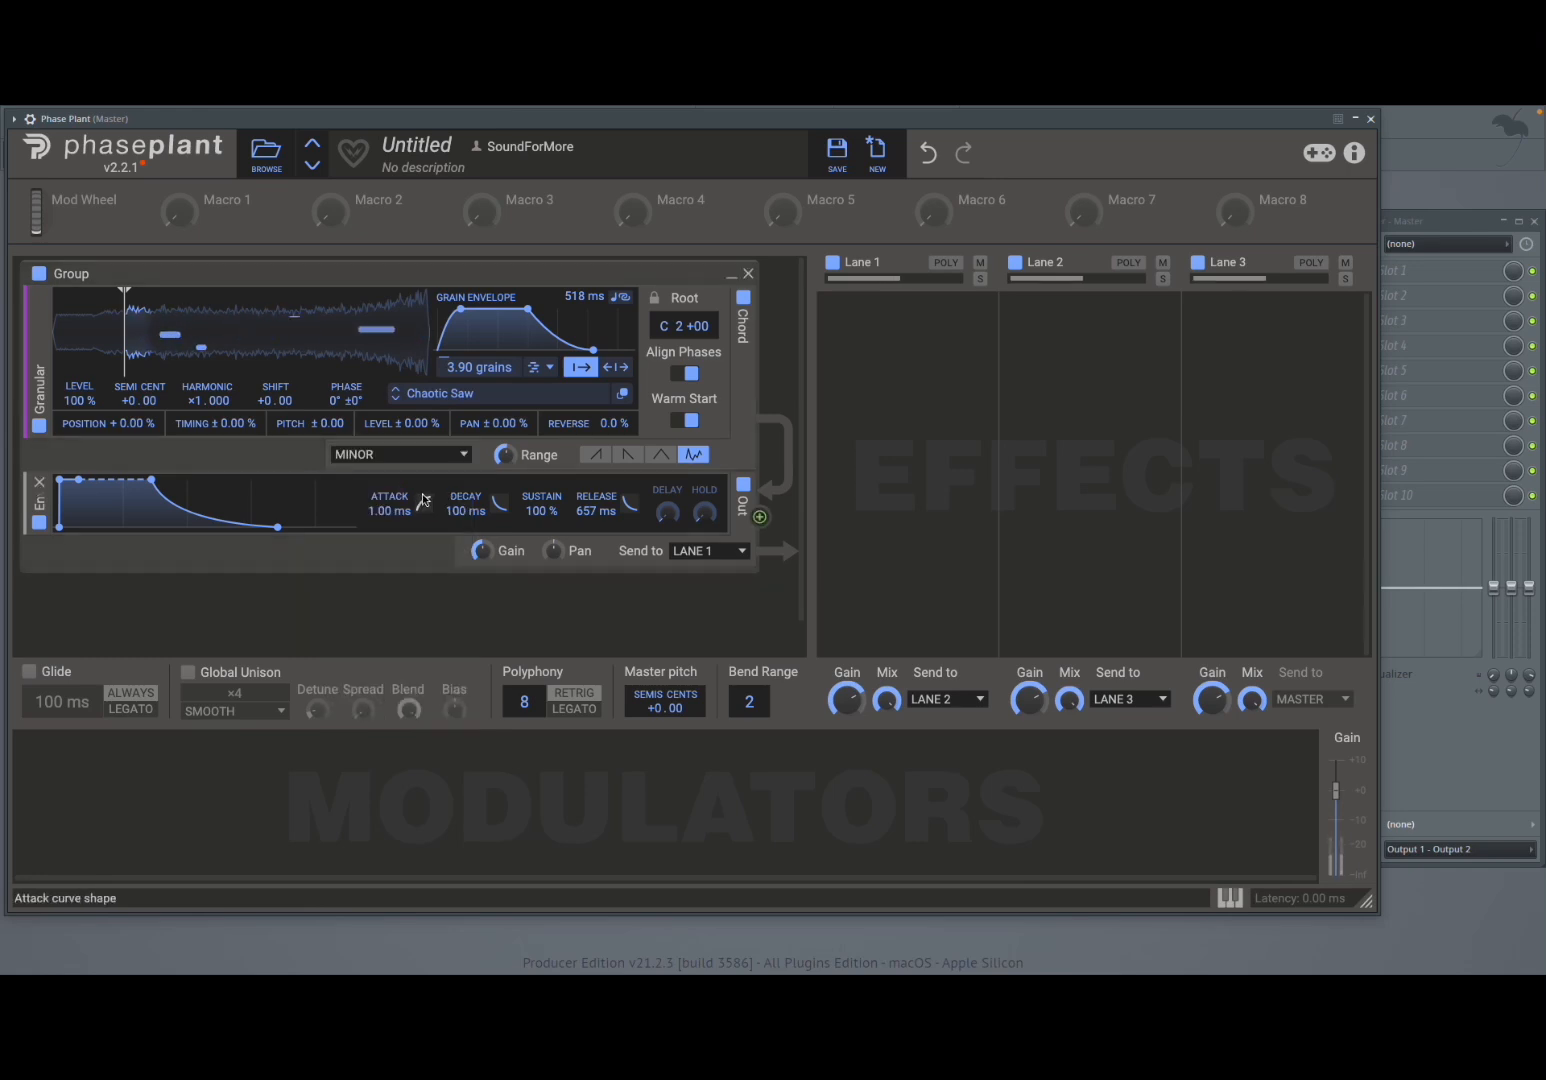
left_click(415, 455)
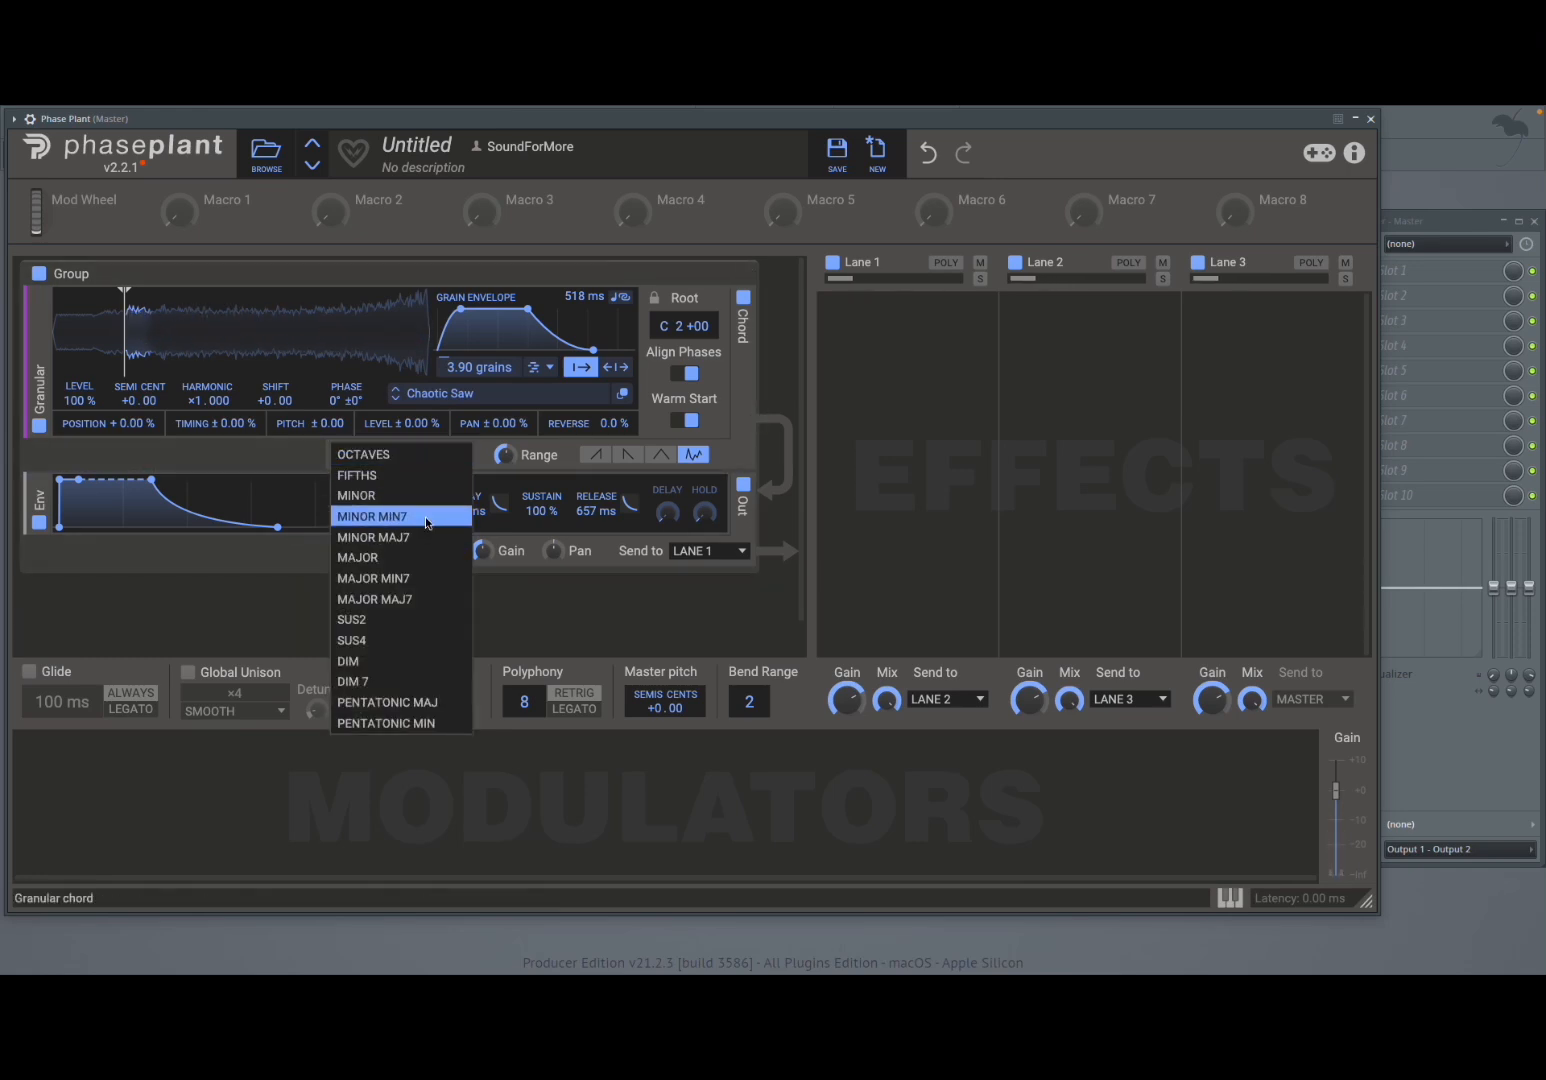
left_click(427, 520)
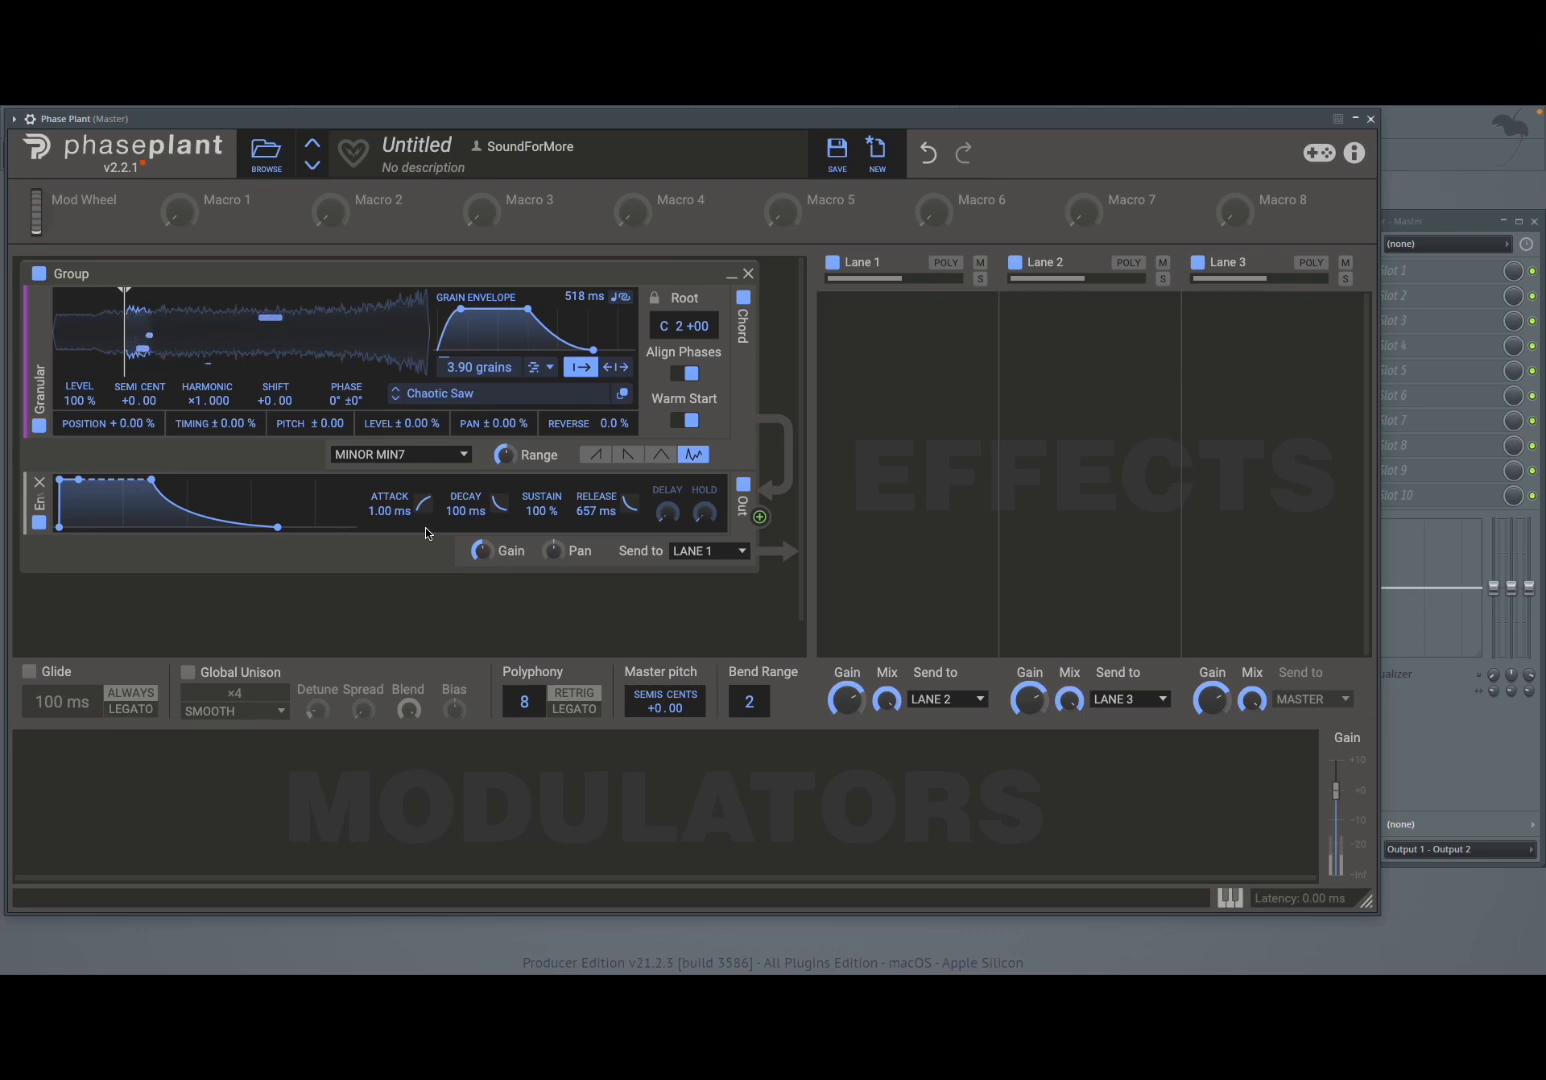
- Add a Reverb effect to Lane 1 and switch granular chords off and back on
left_click(870, 370)
left_click(975, 686)
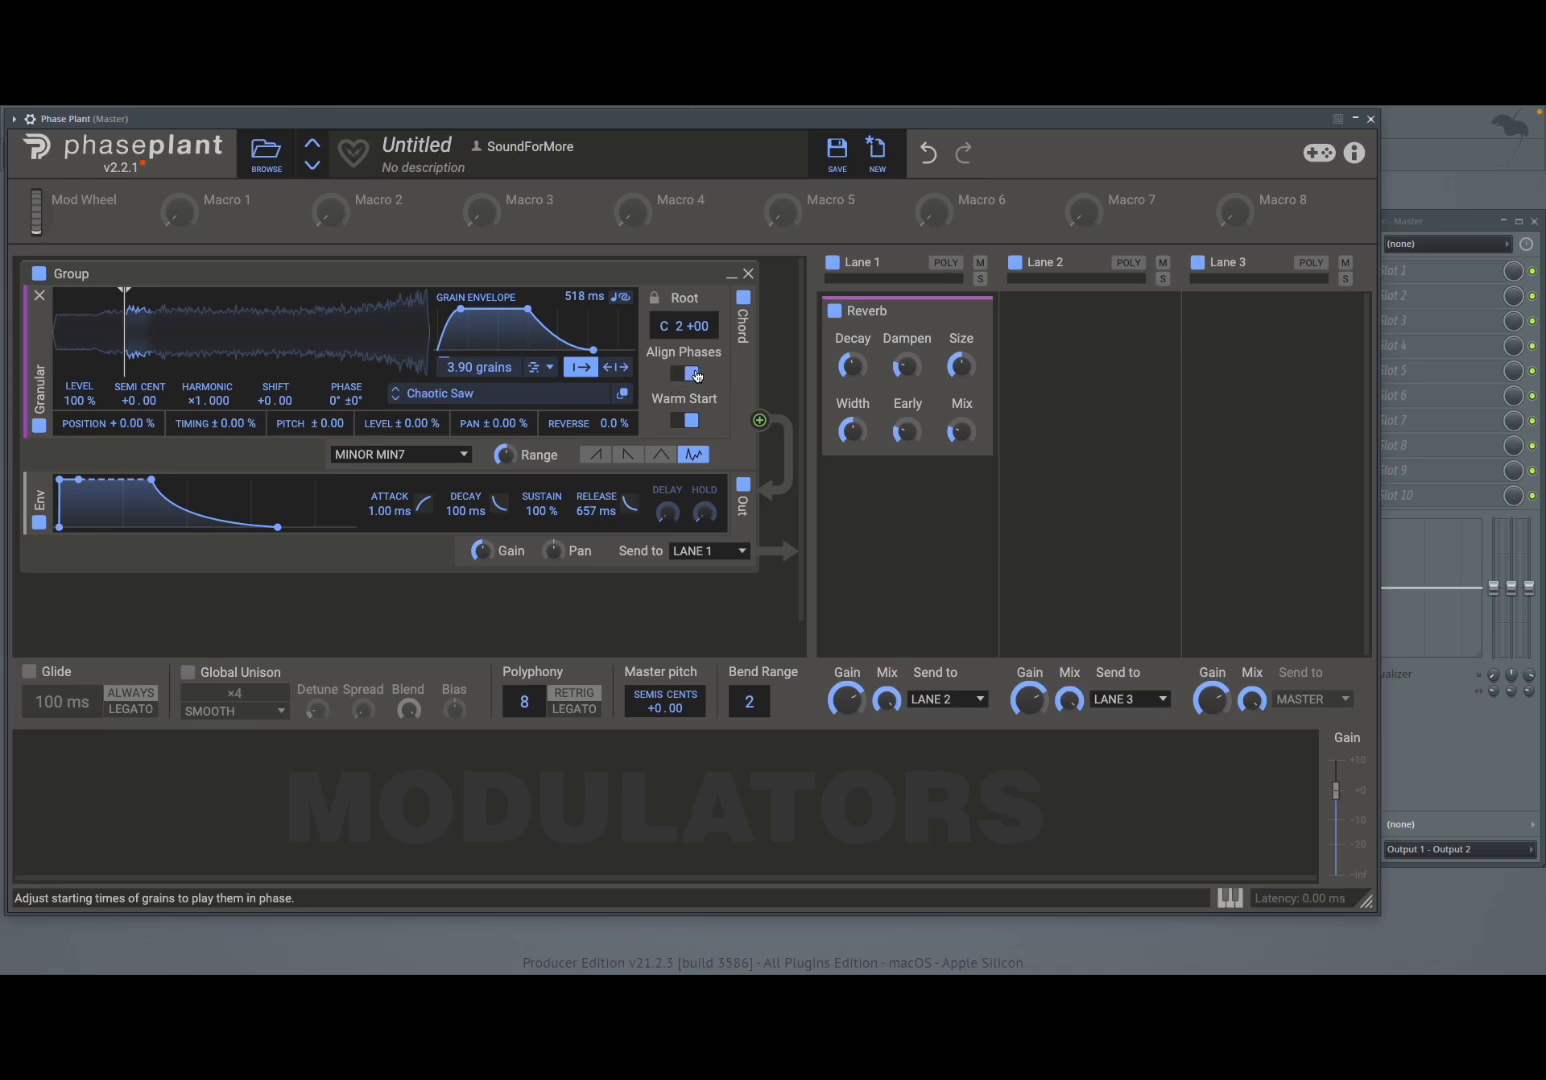
left_click(743, 298)
left_click(743, 300)
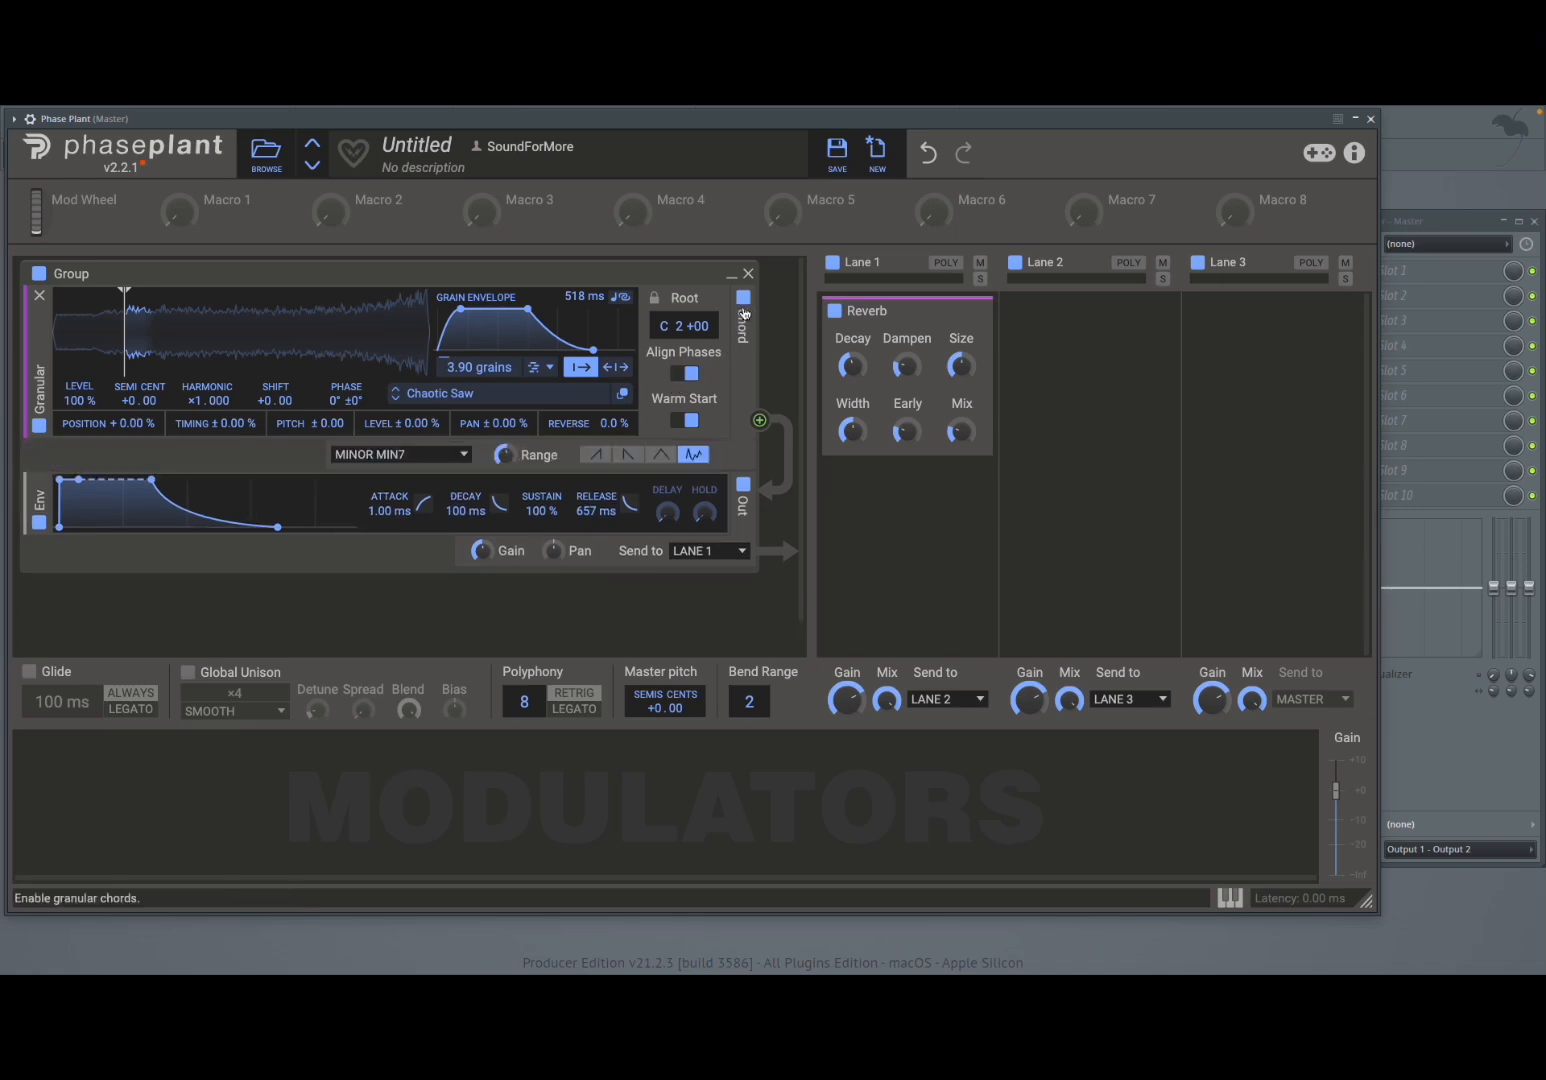